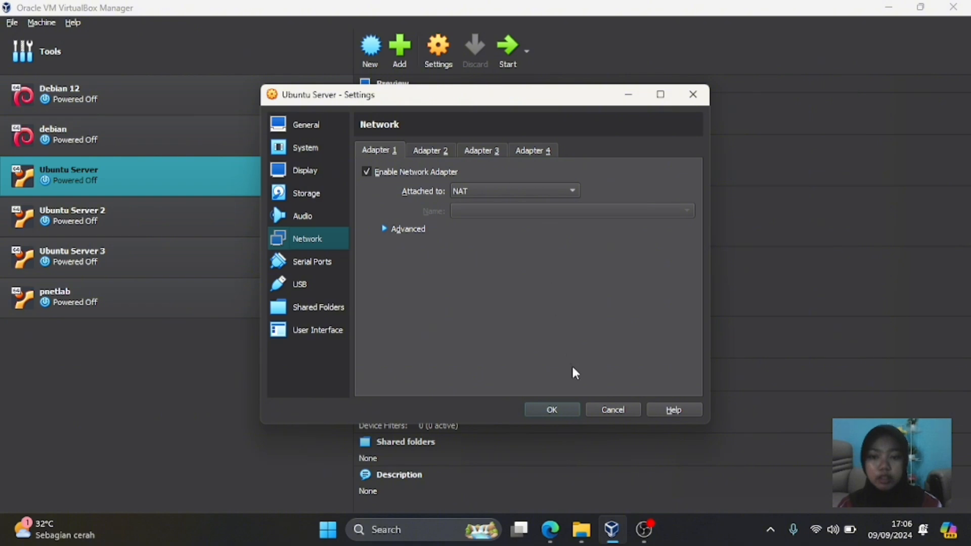
- Save the NAT network settings and boot the Ubuntu Server VM in scaled mode
click(553, 410)
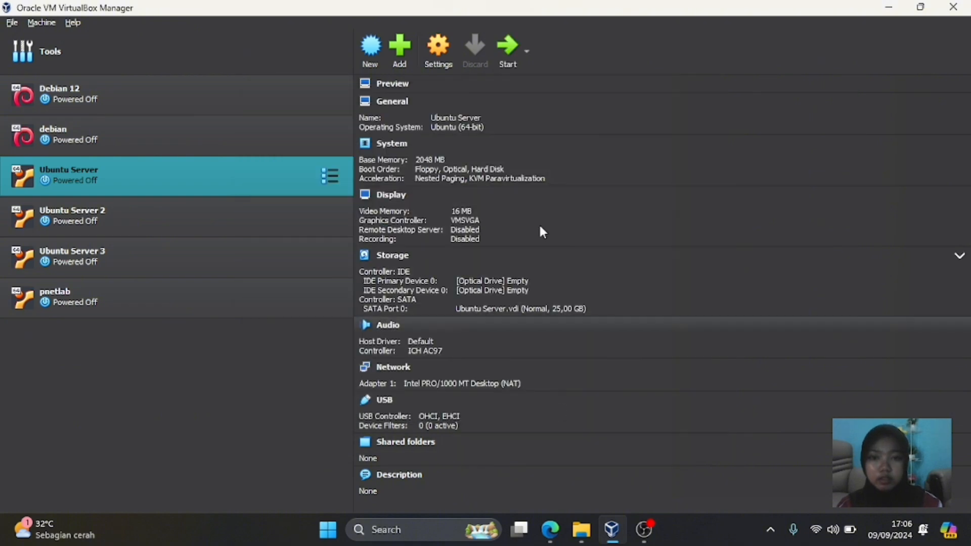
click(507, 45)
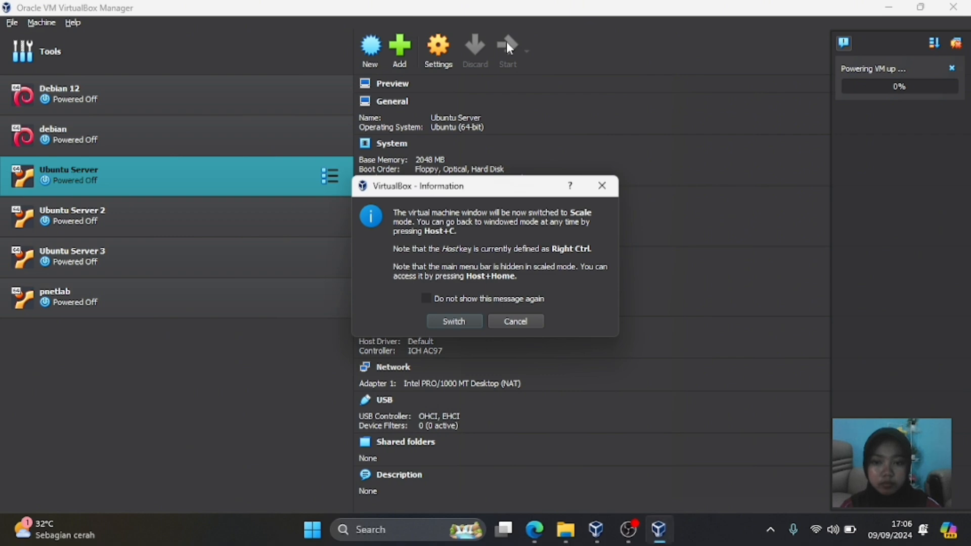
click(446, 324)
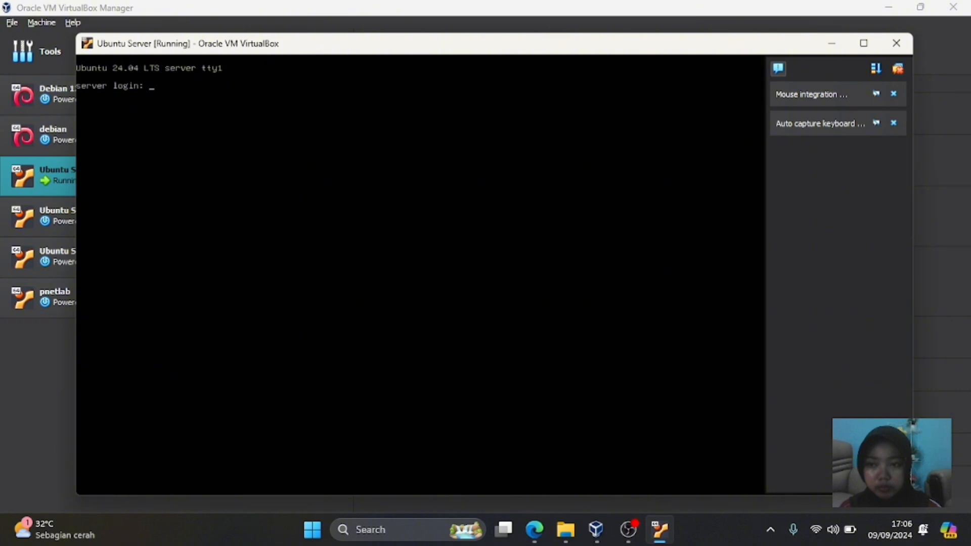
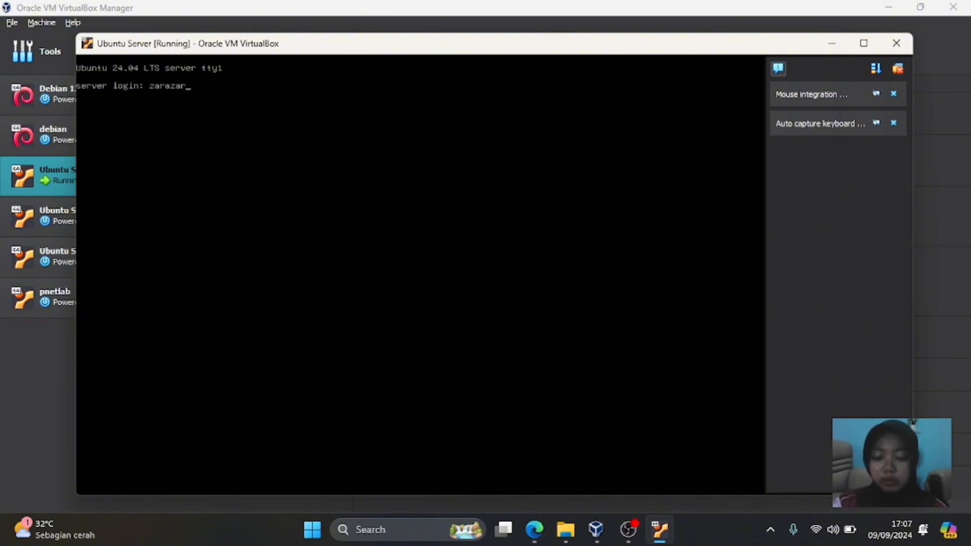
- Log in to the Ubuntu Server console with the user name and password
key(Return)
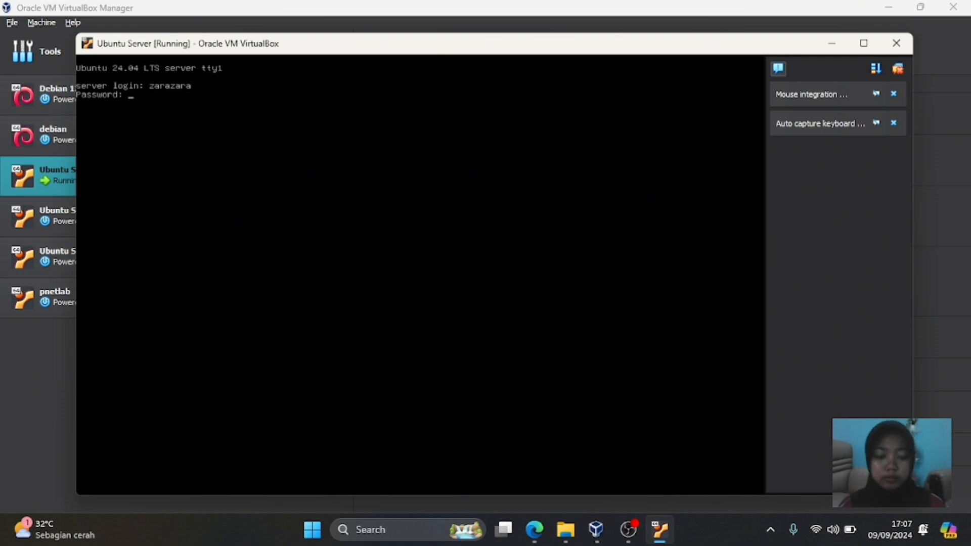
key(Return)
key(Return)
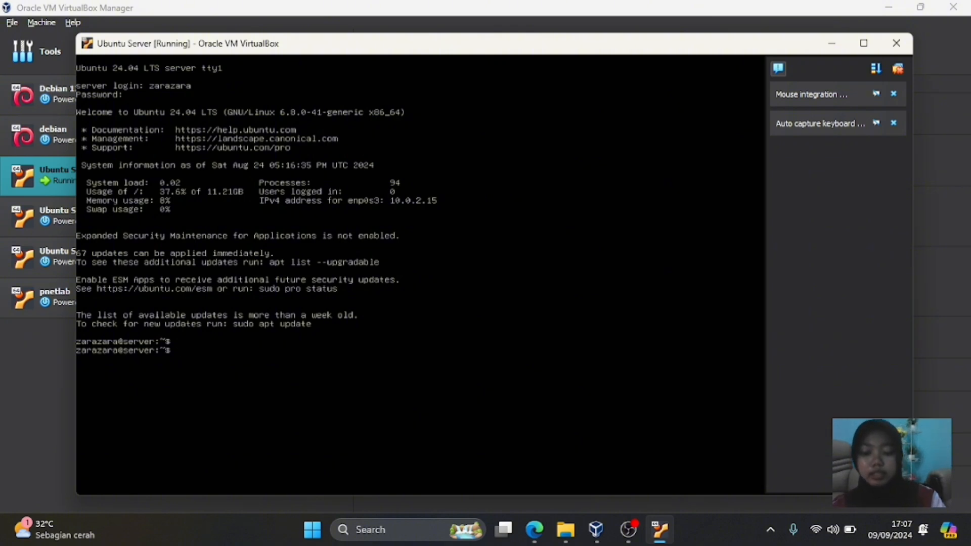
- Run 'ip address' to confirm 10.0.2.15, then ping google.com from the VM
text(ip add)
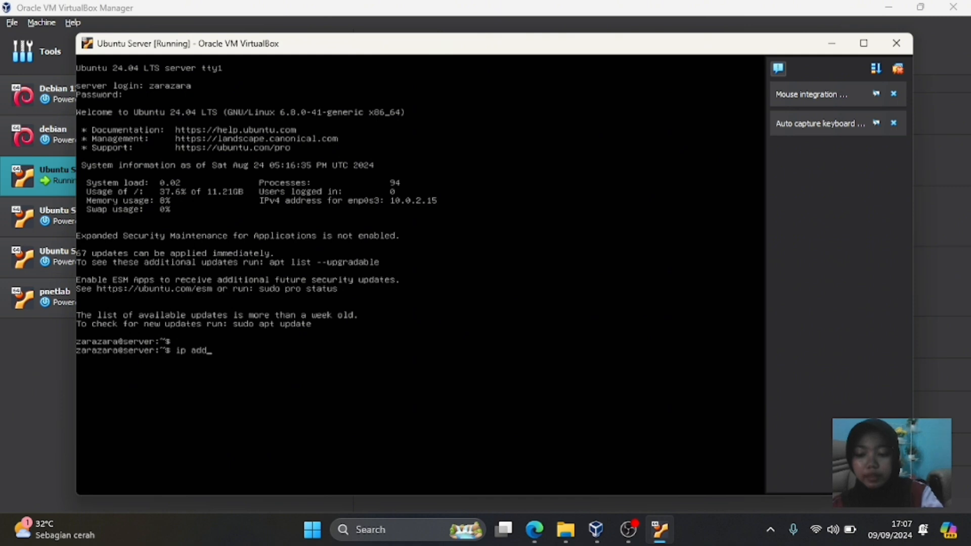
text(ress)
key(Return)
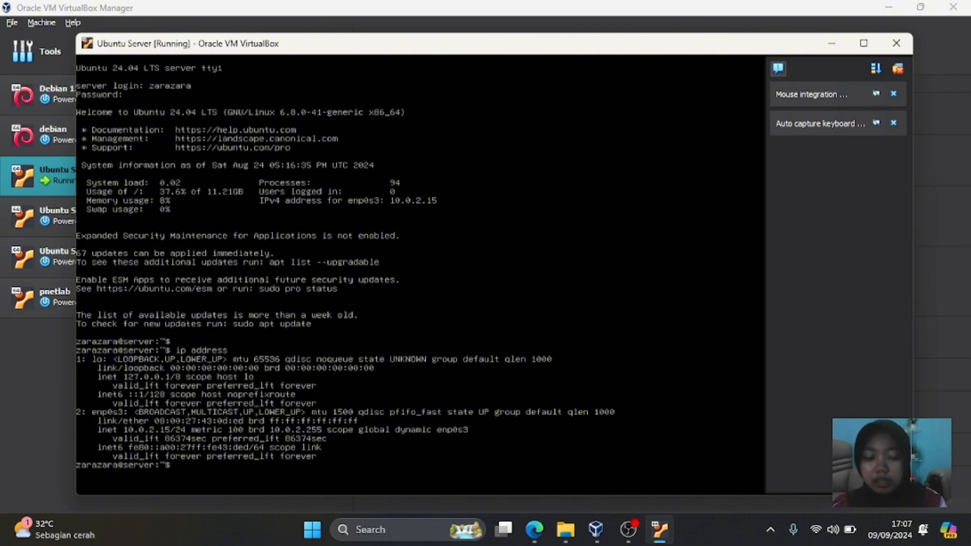
text(pi)
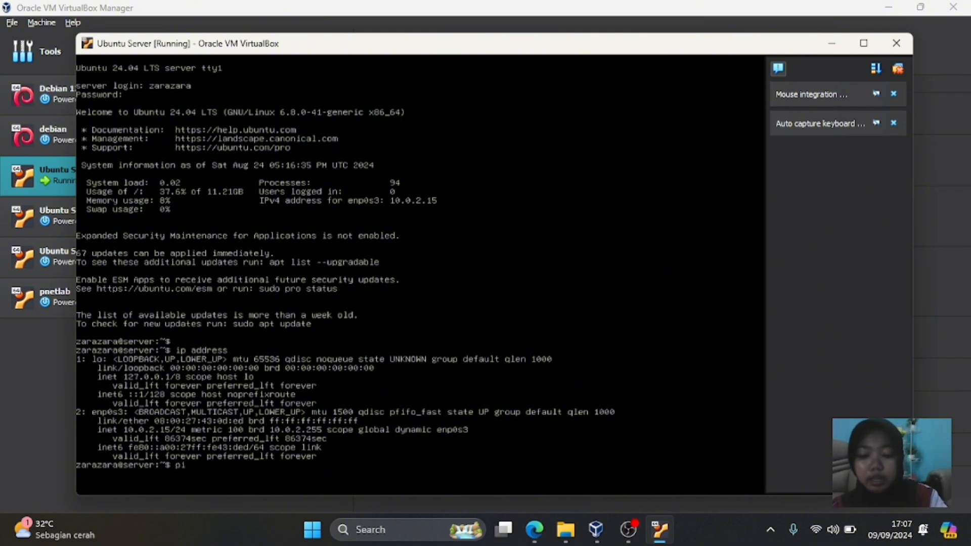
text(ng gg)
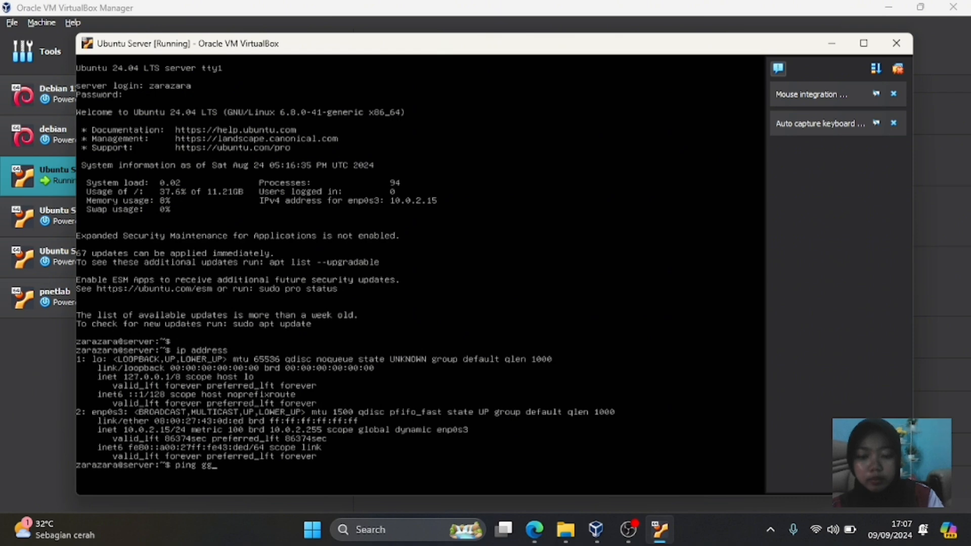
key(BackSpace)
text(oogle)
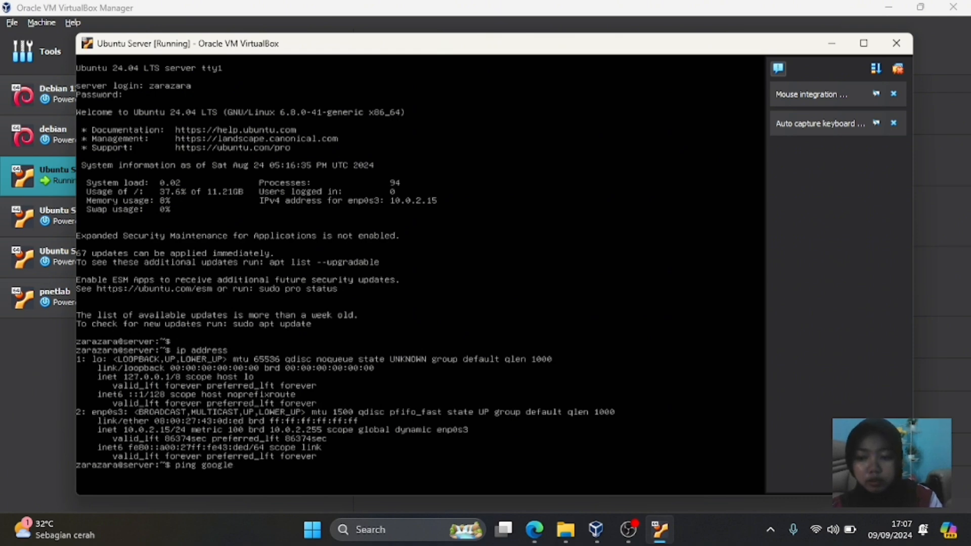
text(.com)
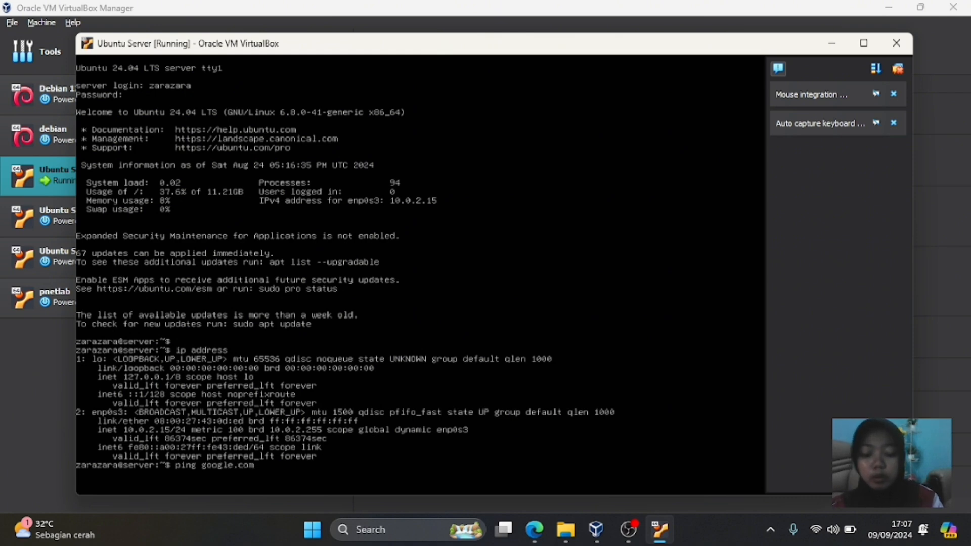
key(Return)
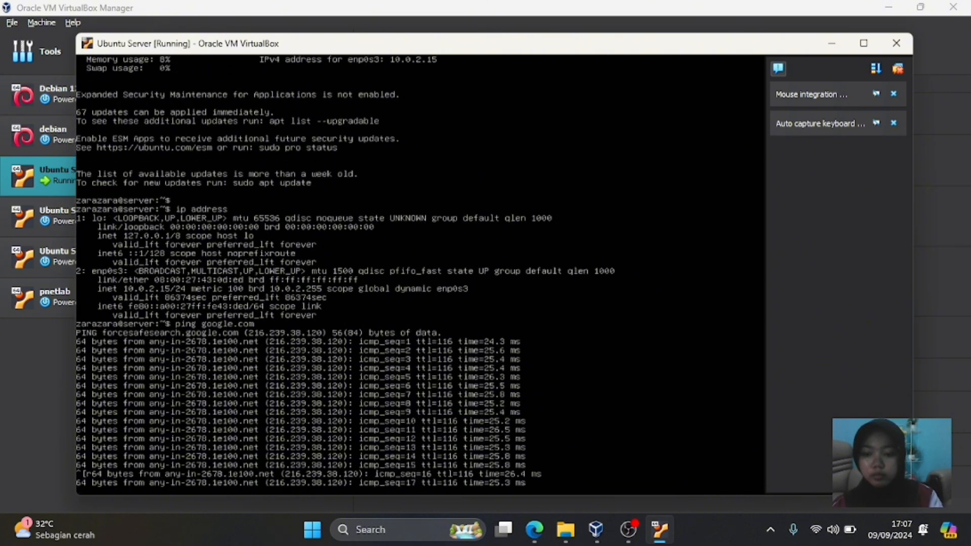
- Launch a Windows Command Prompt on the host via Run with 'cmd'
click(353, 531)
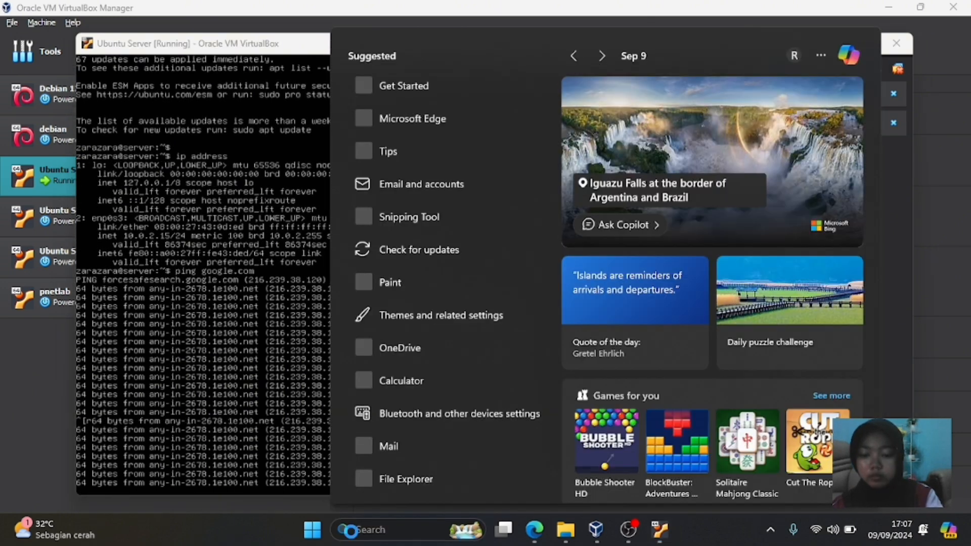
key(super+r)
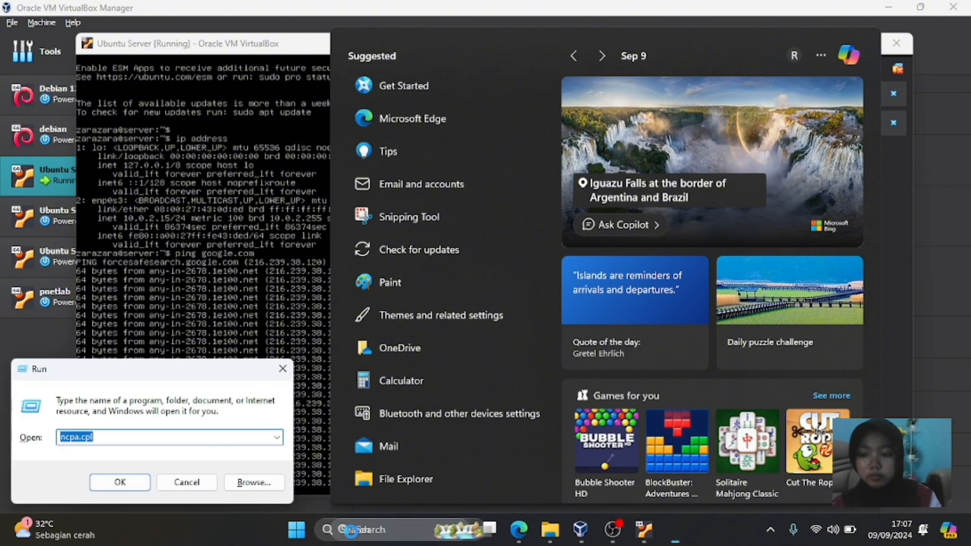
key(BackSpace)
text(cmd)
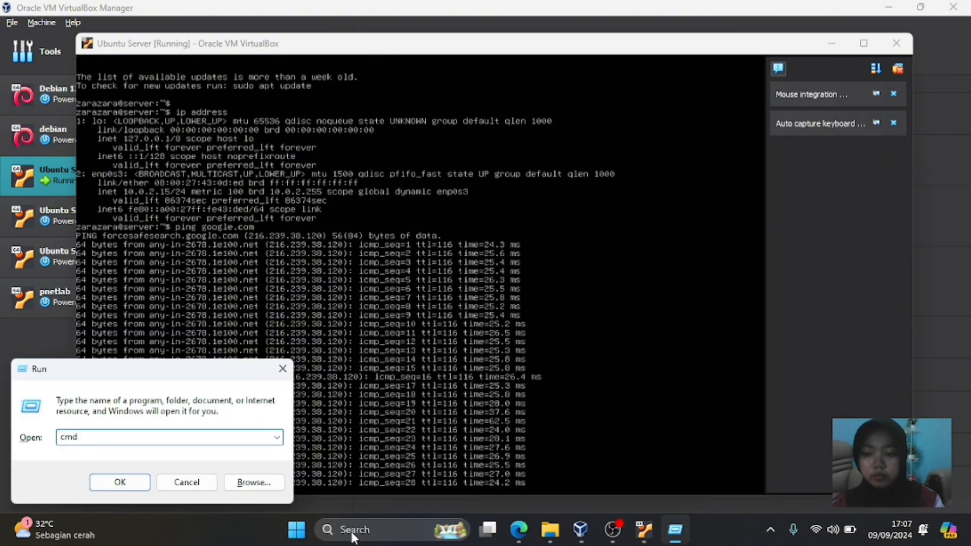
key(Return)
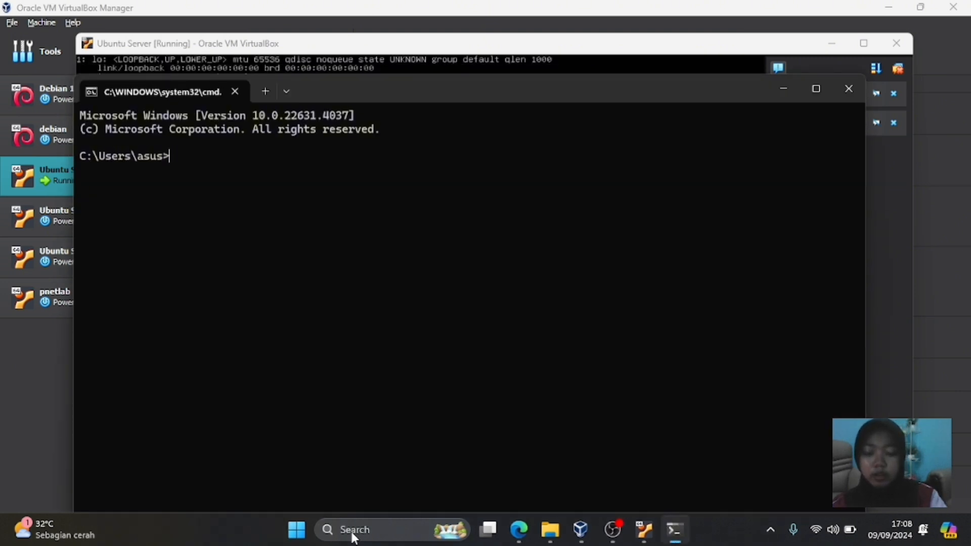
- Ping the VM's address 10.0.2.15 from the host Command Prompt
text(ping)
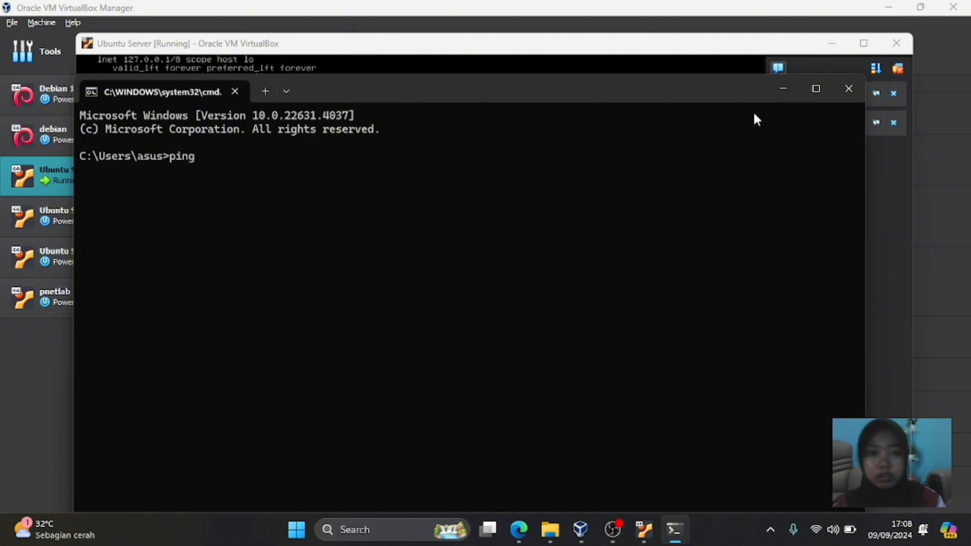
click(784, 83)
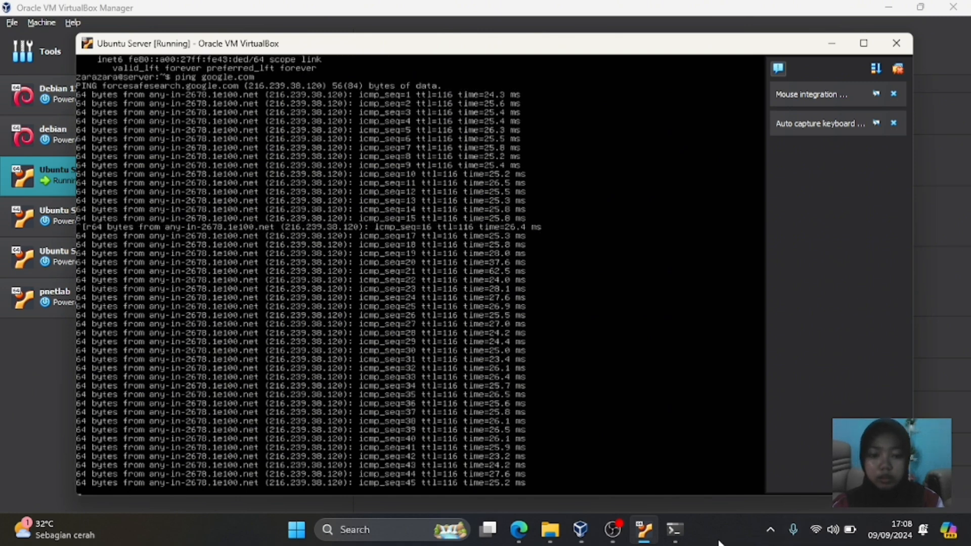
mouse_move(675, 529)
click(690, 467)
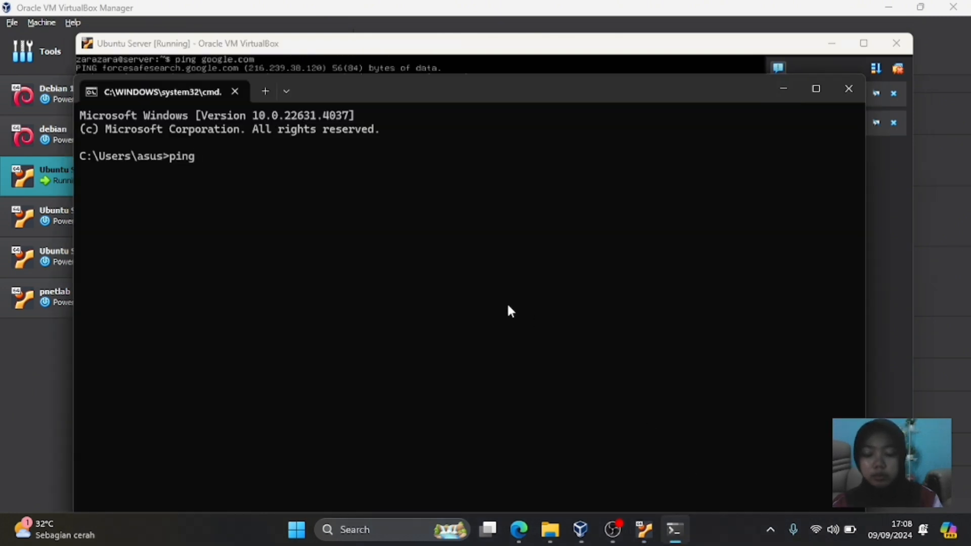
text(10.0.2.)
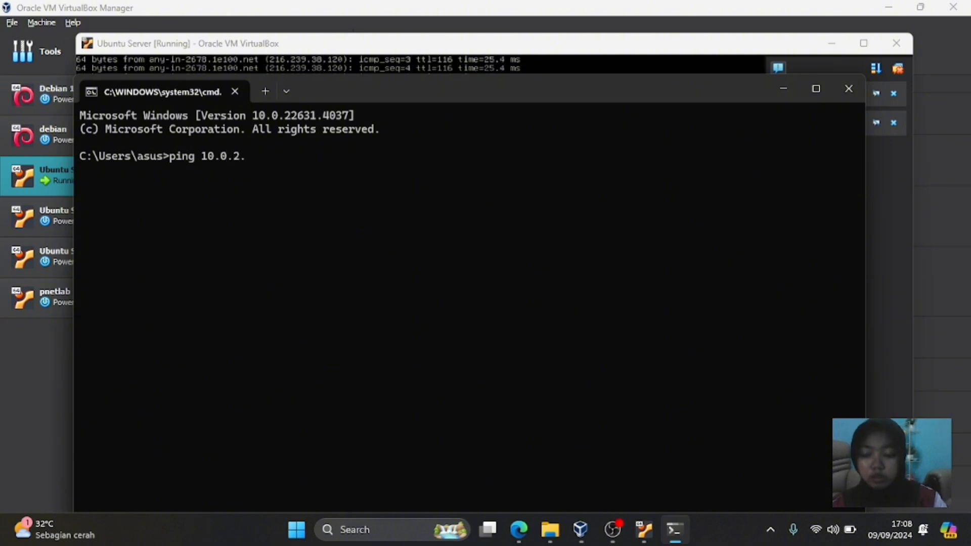
text(15)
key(Return)
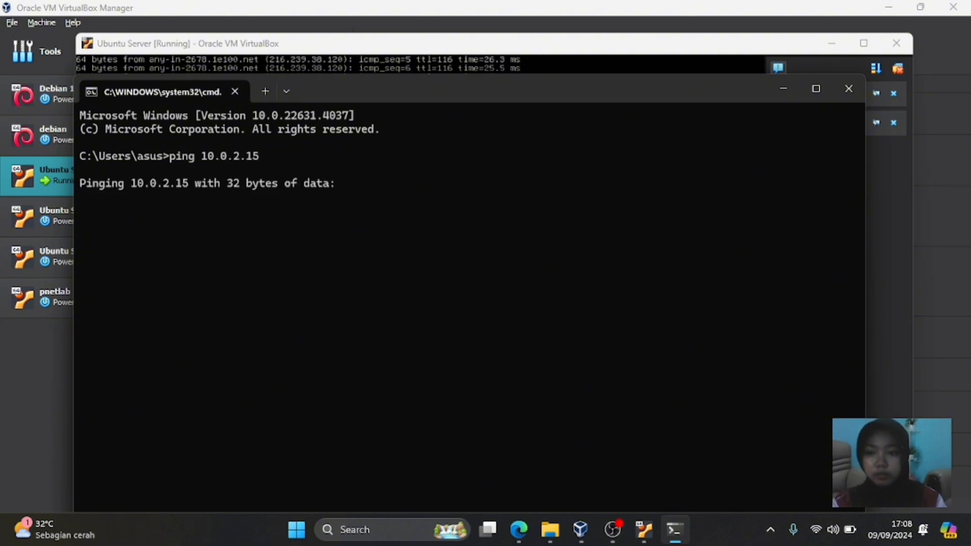
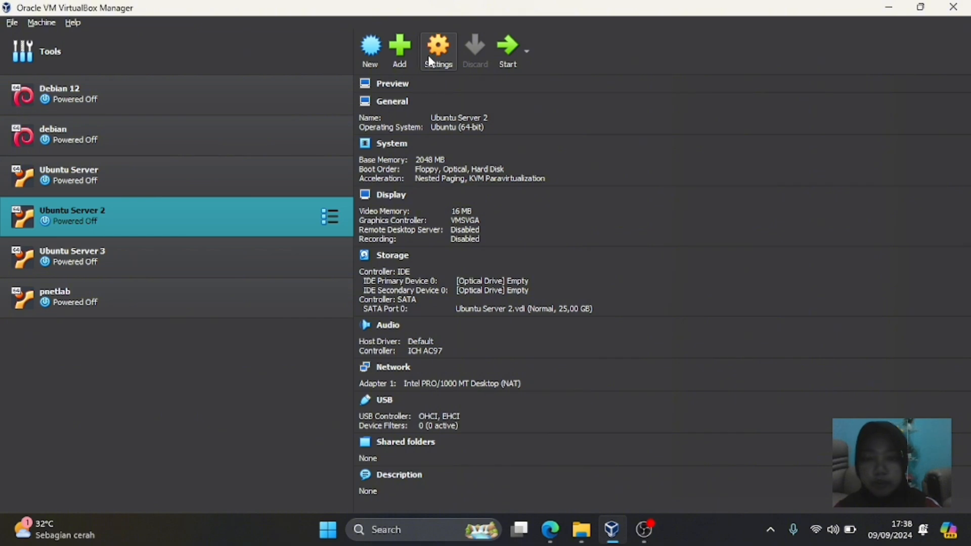
- Verify Ubuntu Server 2's Adapter 1 is attached to NAT, then start the Ubuntu Server VM
click(430, 60)
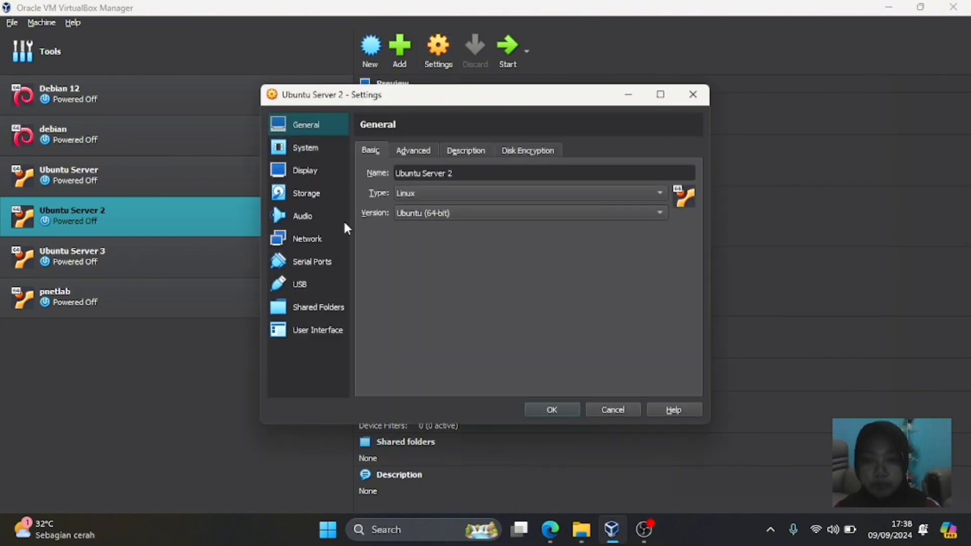
click(322, 238)
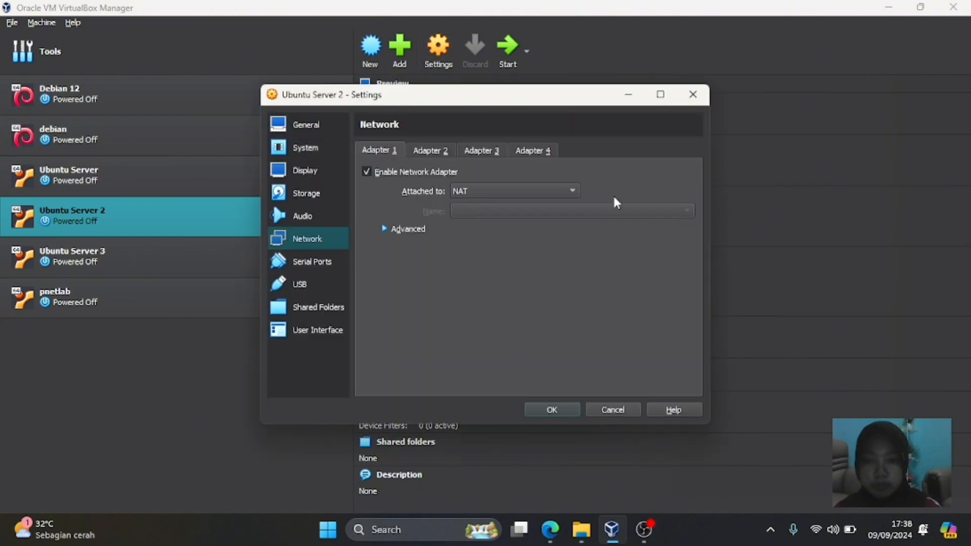
click(614, 408)
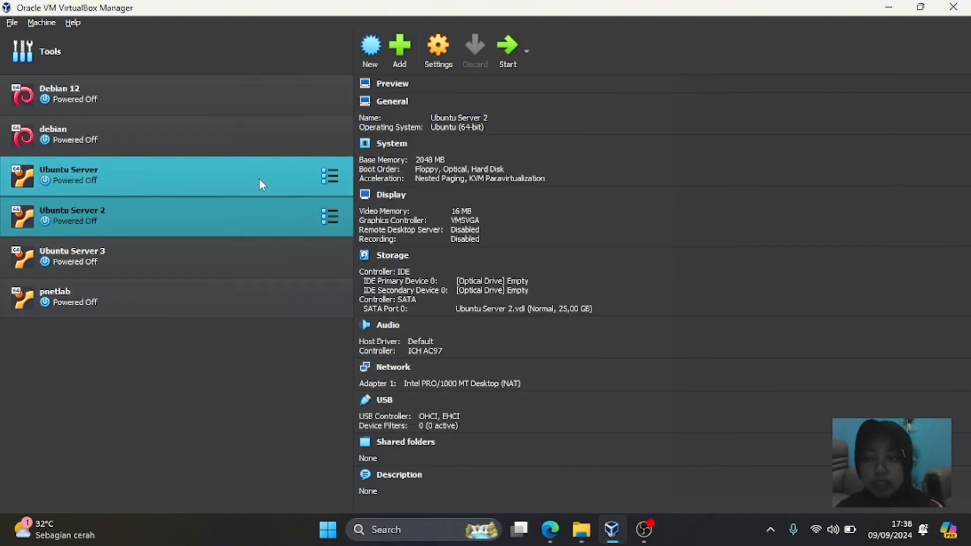
click(259, 178)
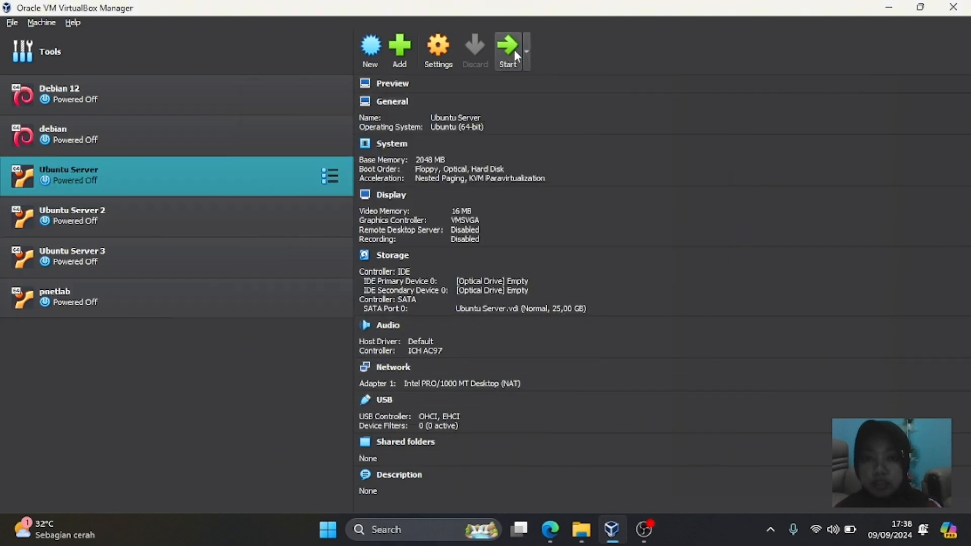
click(510, 63)
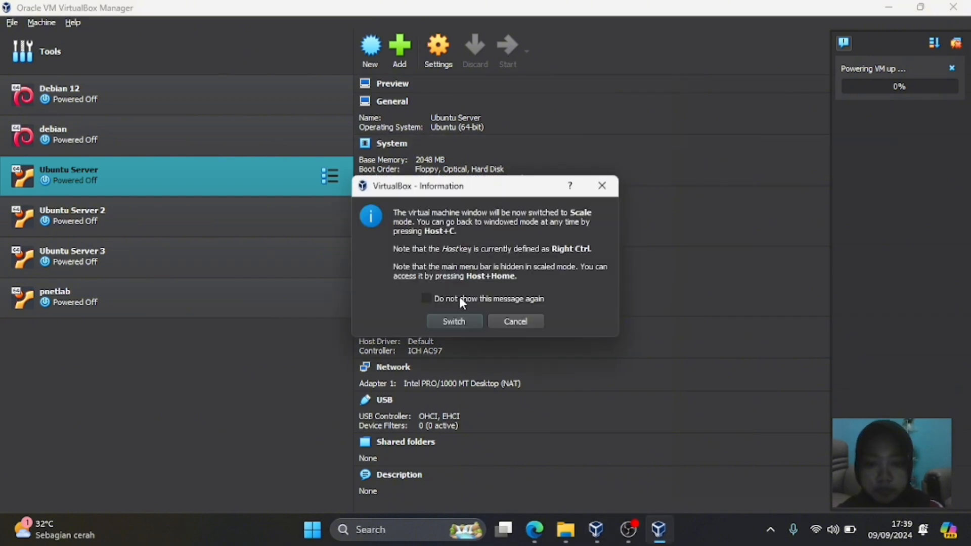
- Switch the Ubuntu Server window to scale mode, narrow it rightward, and reselect Ubuntu Server 2 in the Manager
click(454, 321)
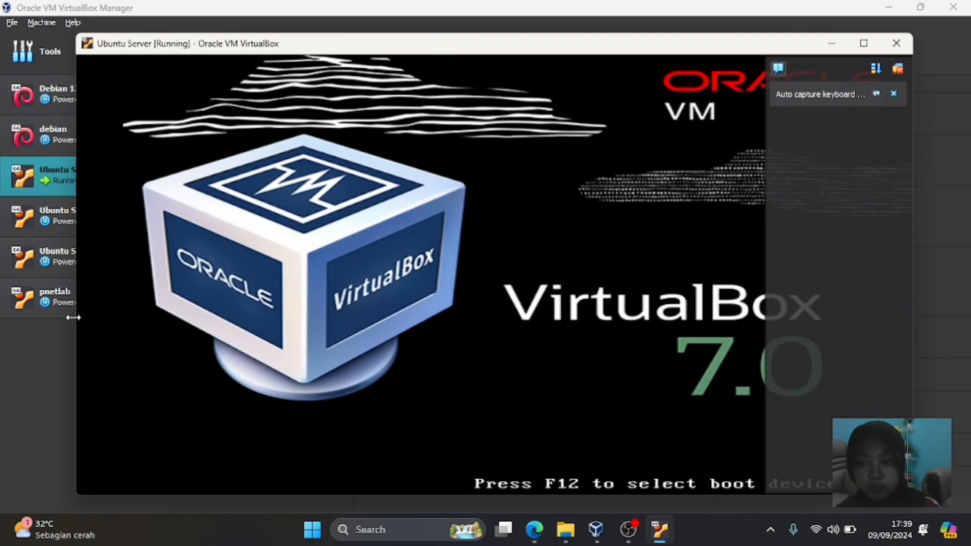
drag(73, 317, 463, 293)
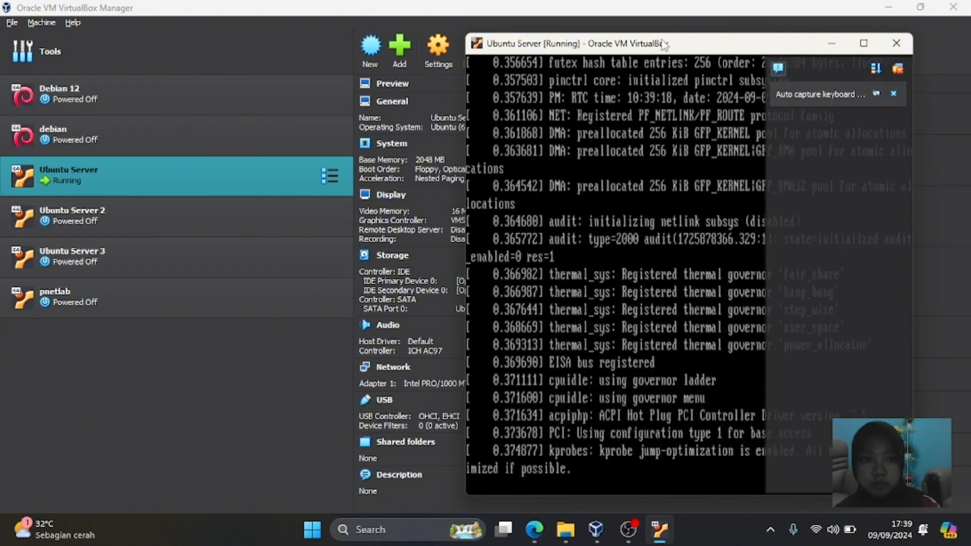
drag(660, 31, 658, 63)
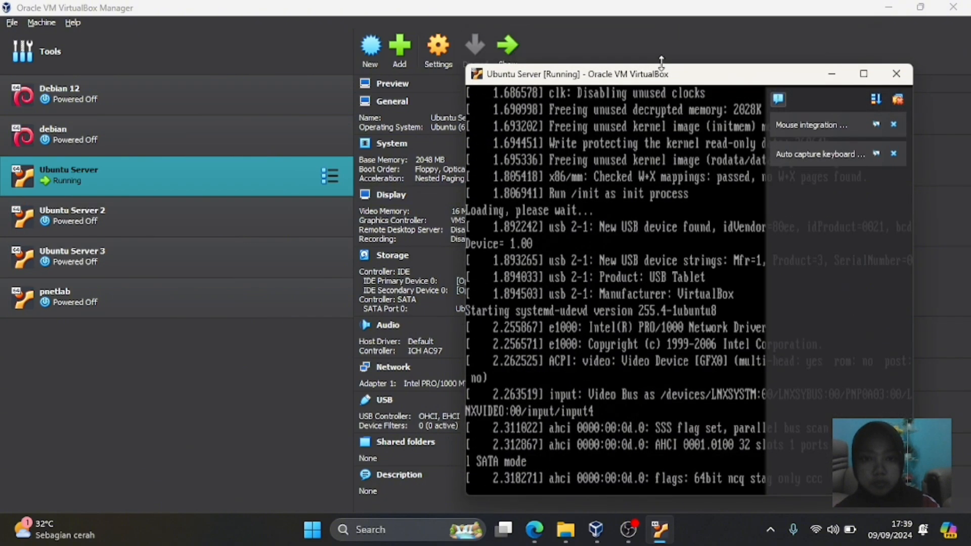
click(198, 167)
- Start Ubuntu Server 2 and bring its scale-mode notice to the front
click(136, 209)
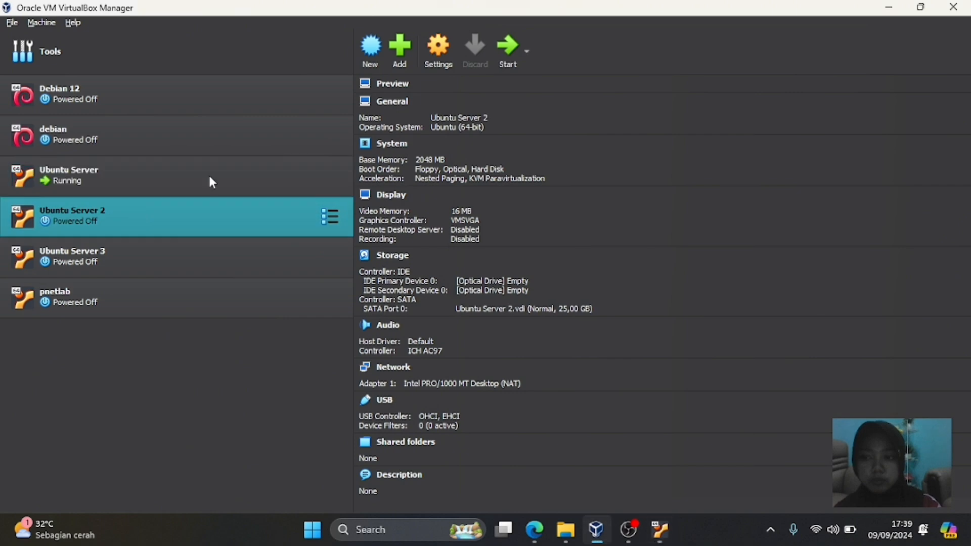
click(501, 55)
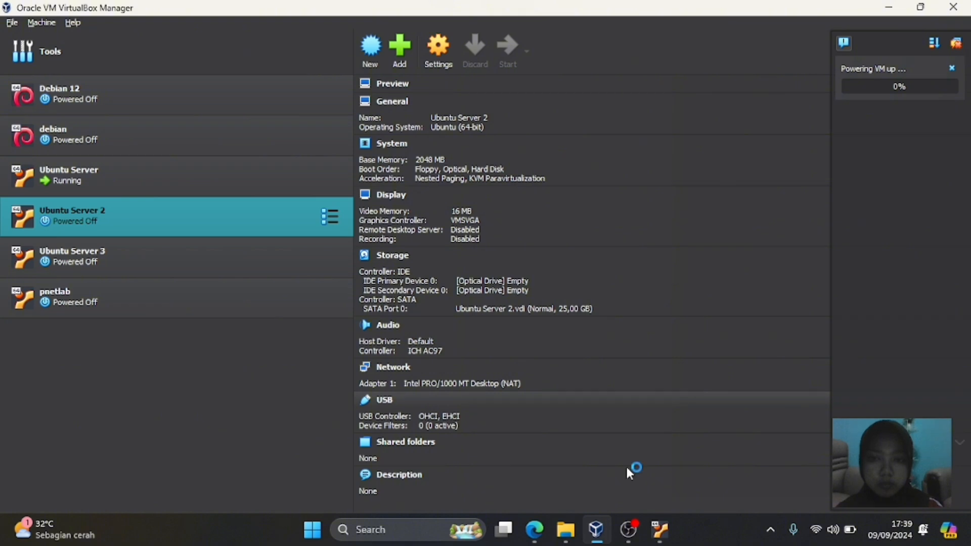
mouse_move(660, 531)
click(644, 478)
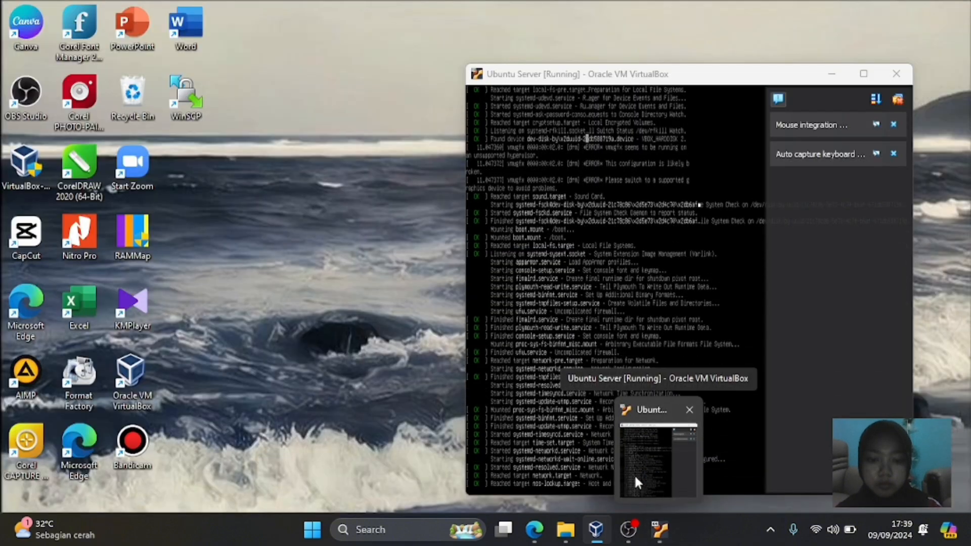
mouse_move(602, 501)
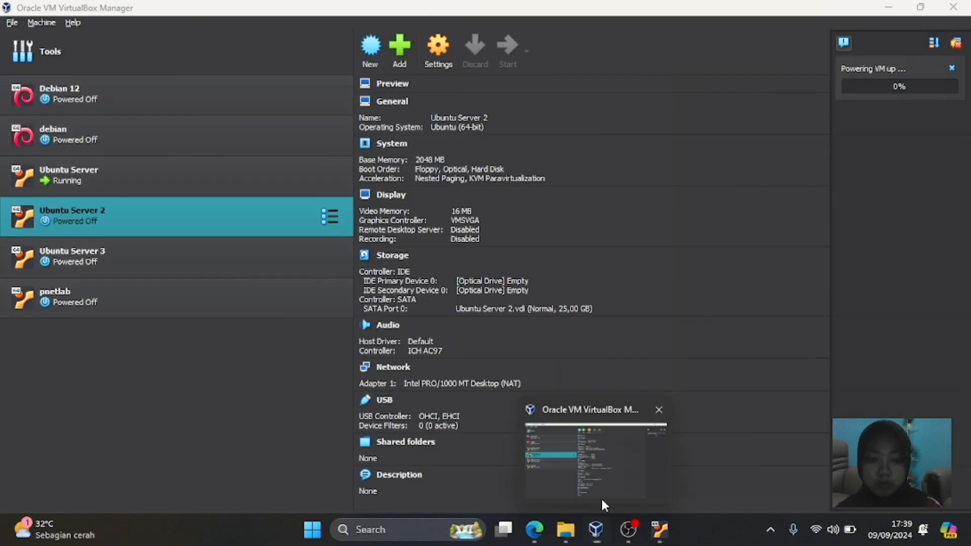
click(607, 430)
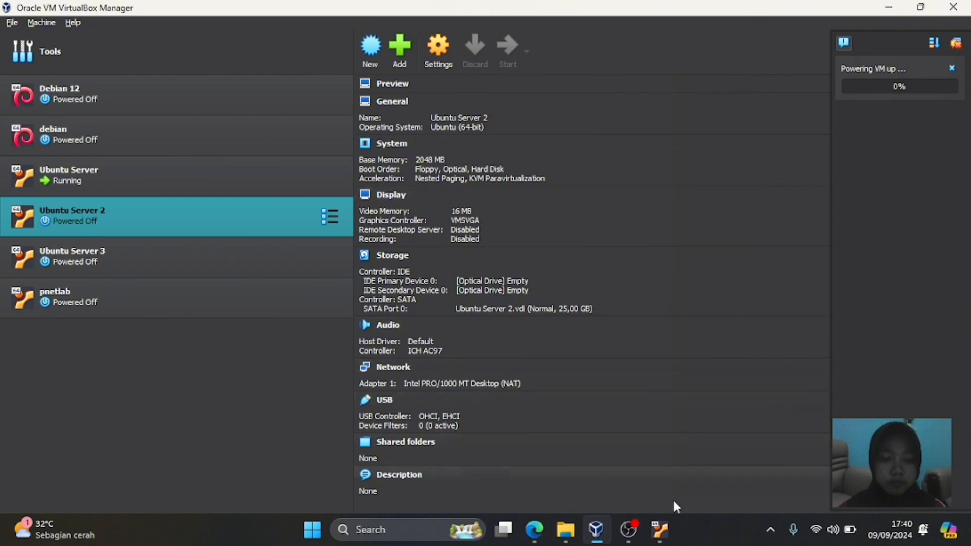
mouse_move(660, 529)
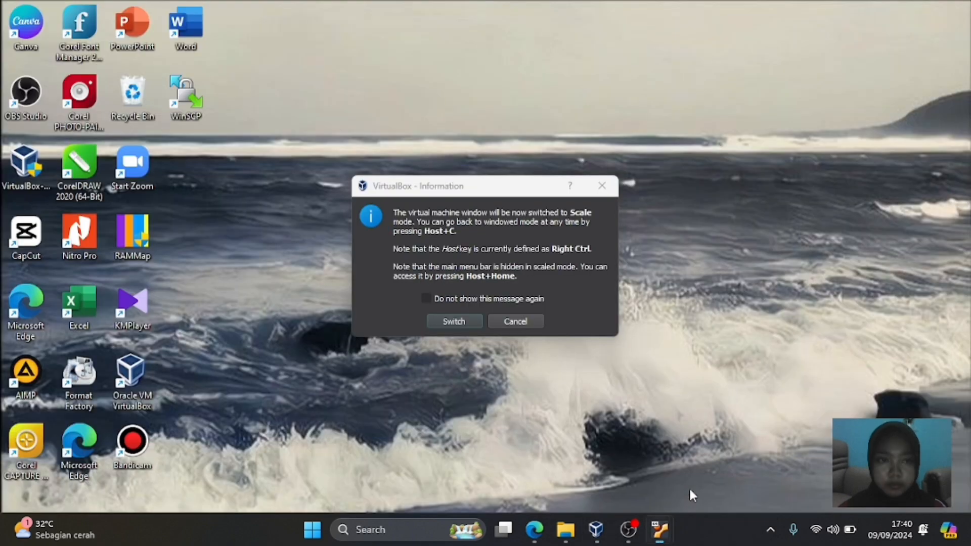
click(689, 487)
- Accept scale mode for Ubuntu Server 2 and view its boot messages
click(465, 321)
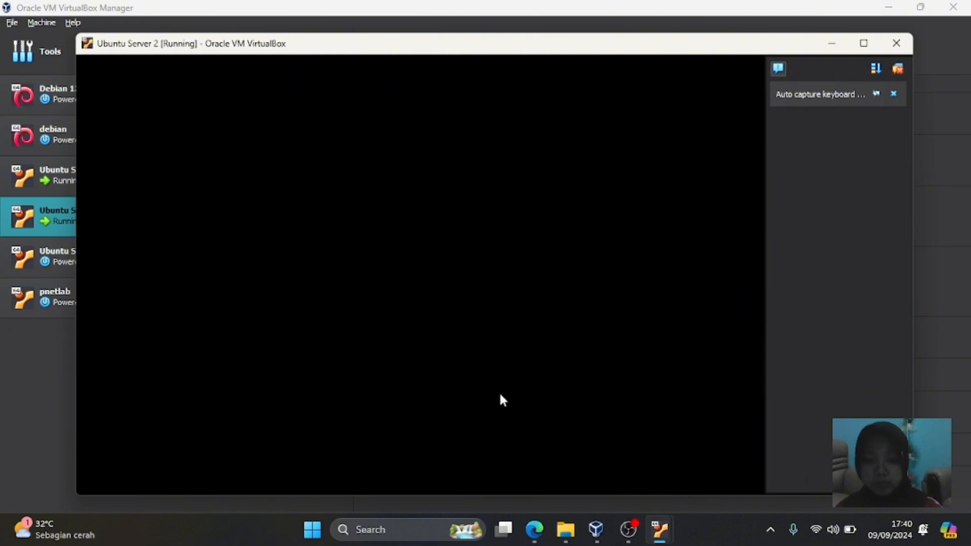
mouse_move(661, 526)
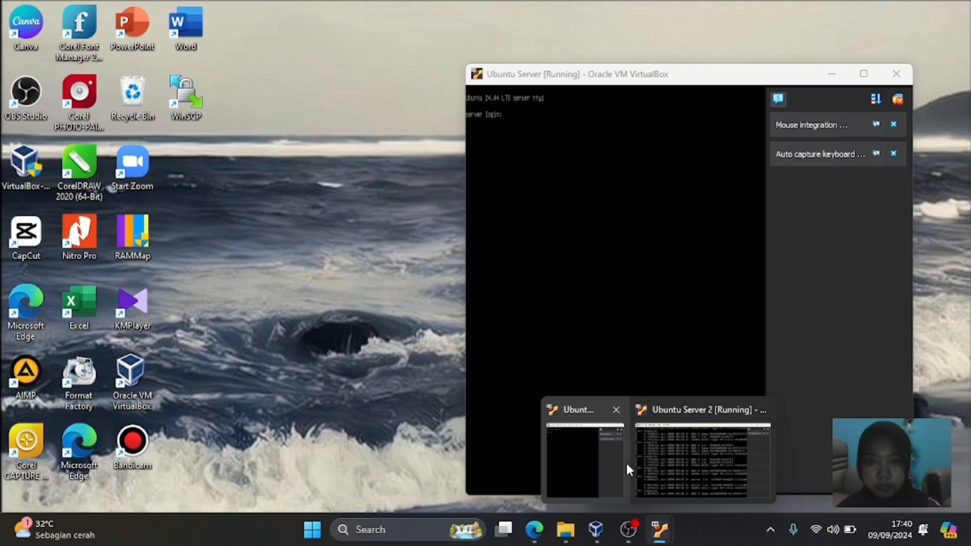
click(637, 462)
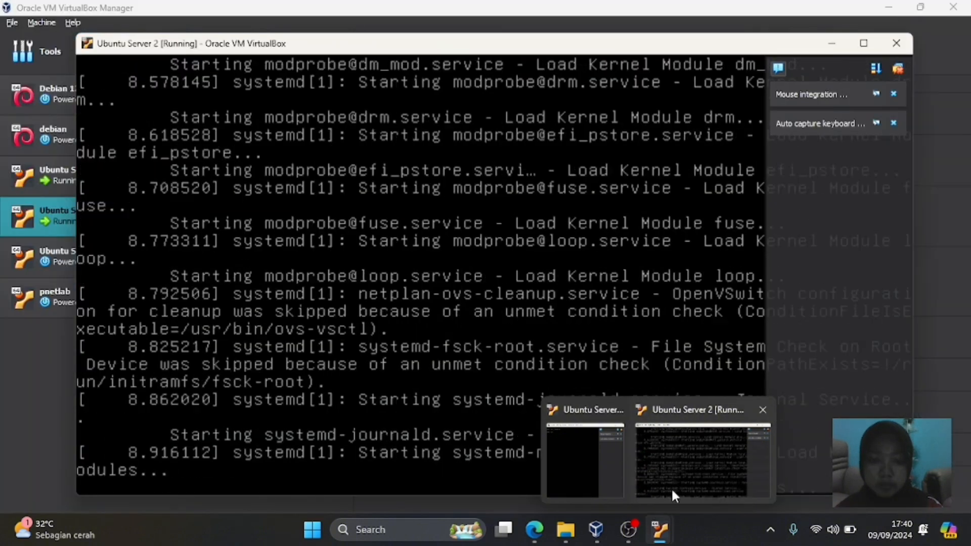
click(671, 475)
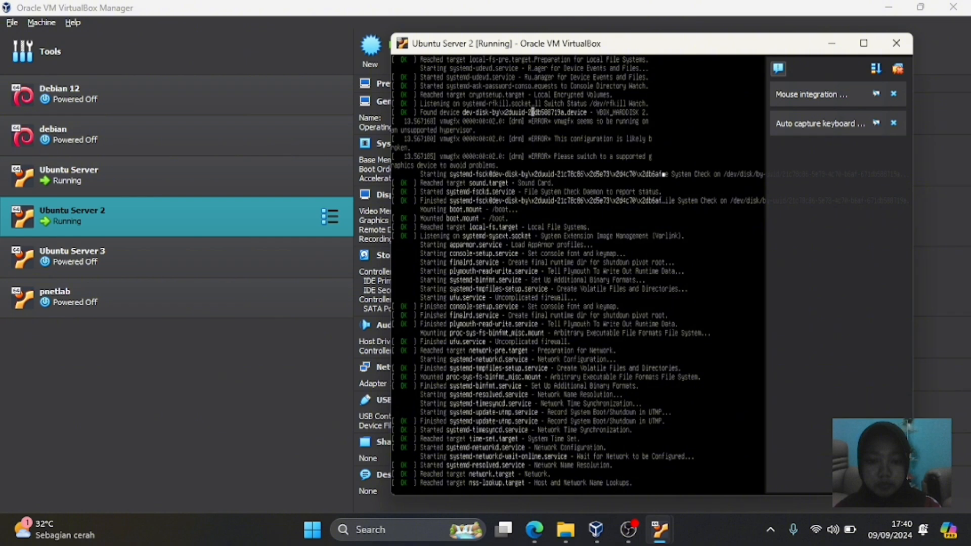
- Bring the Ubuntu Server console, waiting at its login prompt, back in front
click(598, 534)
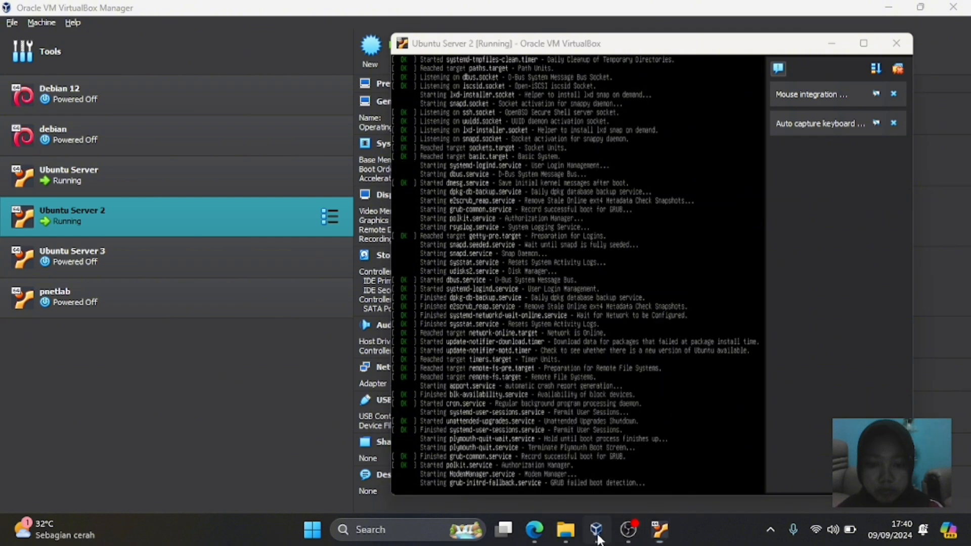
click(652, 535)
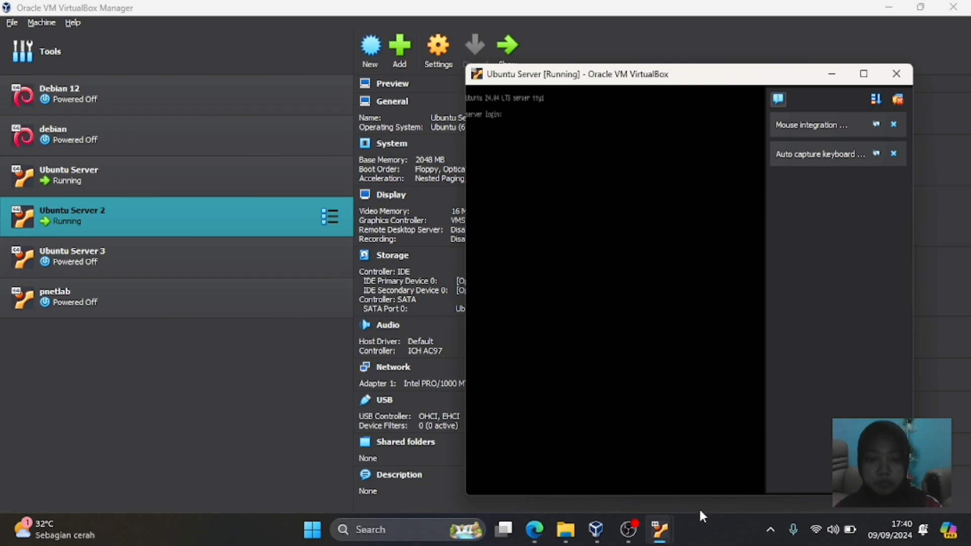
mouse_move(659, 529)
click(585, 437)
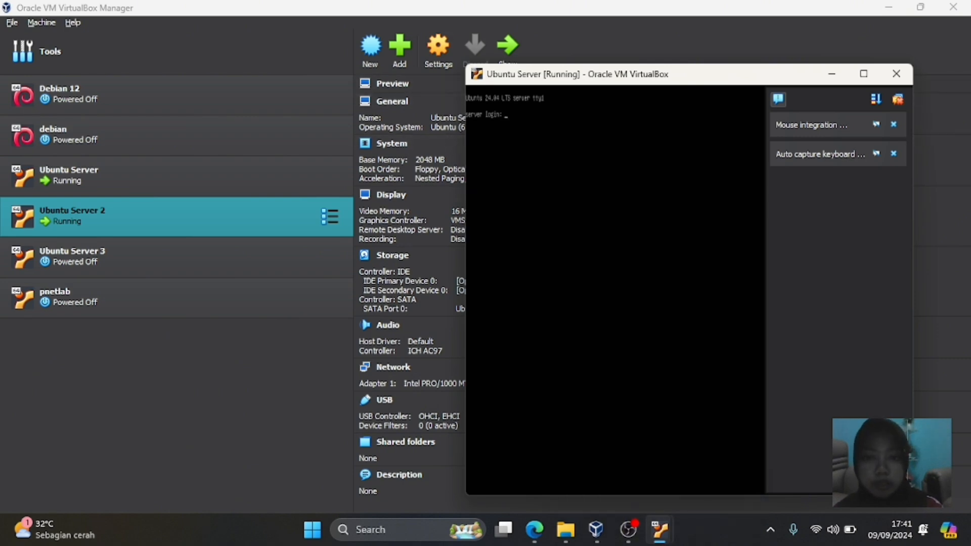
- Widen the Ubuntu Server console and log in with the username and password
drag(464, 217, 118, 203)
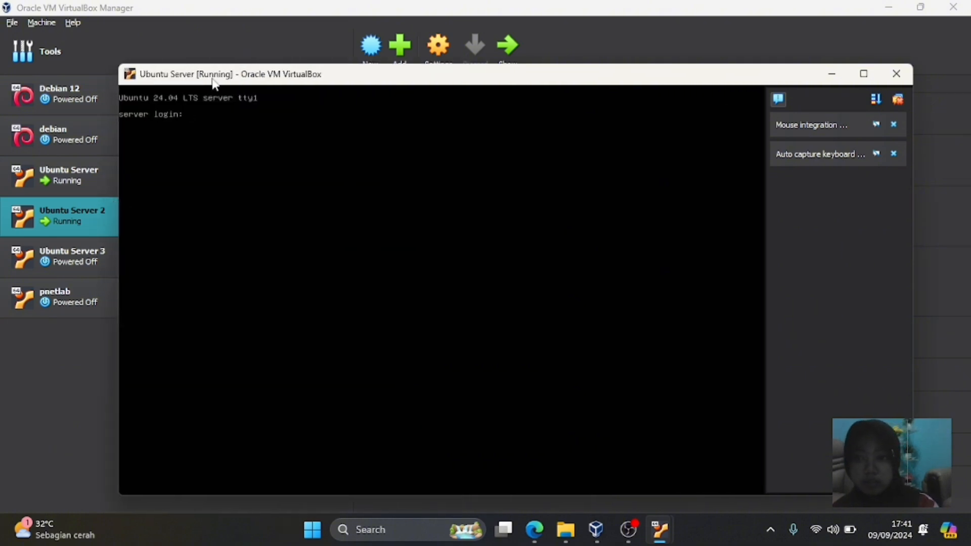
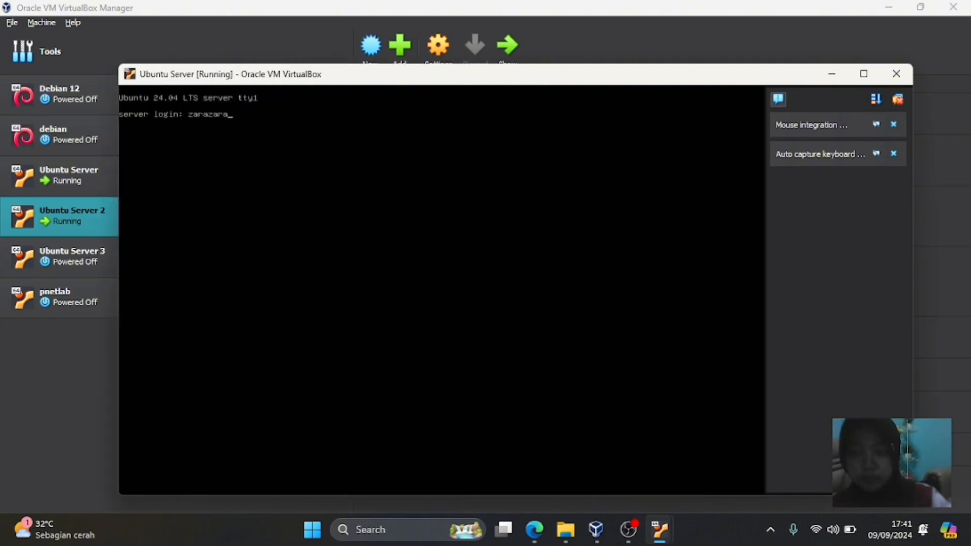
key(Return)
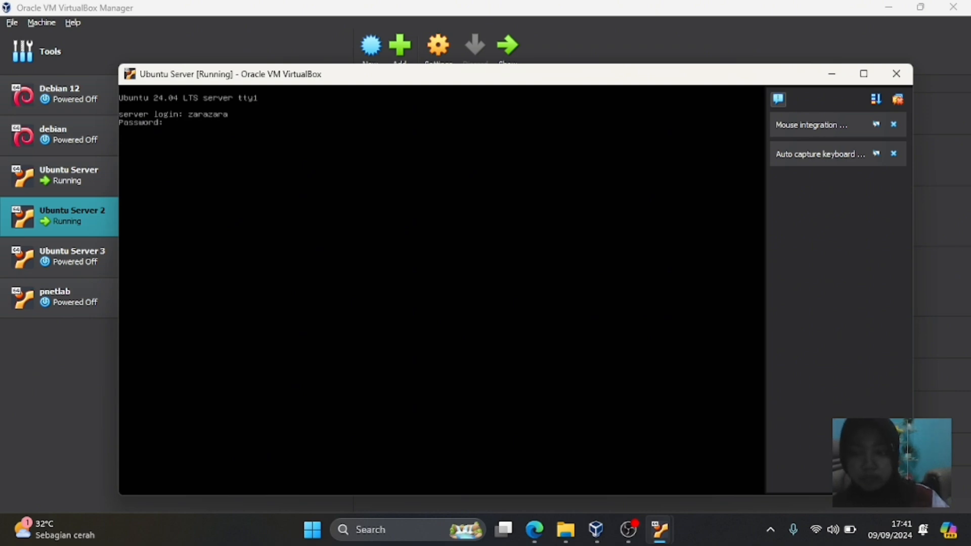
key(Return)
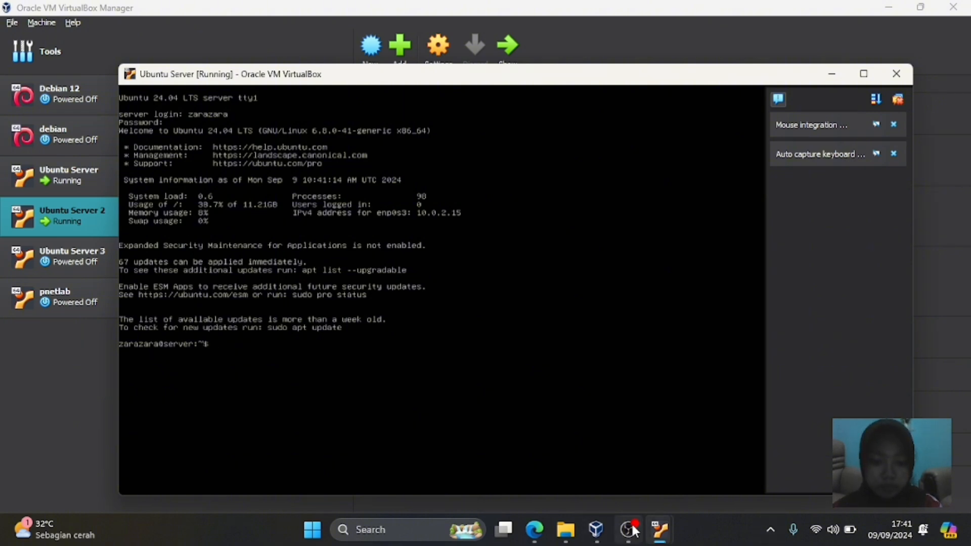
- Log in to Ubuntu Server 2's console with the same username and password
mouse_move(657, 531)
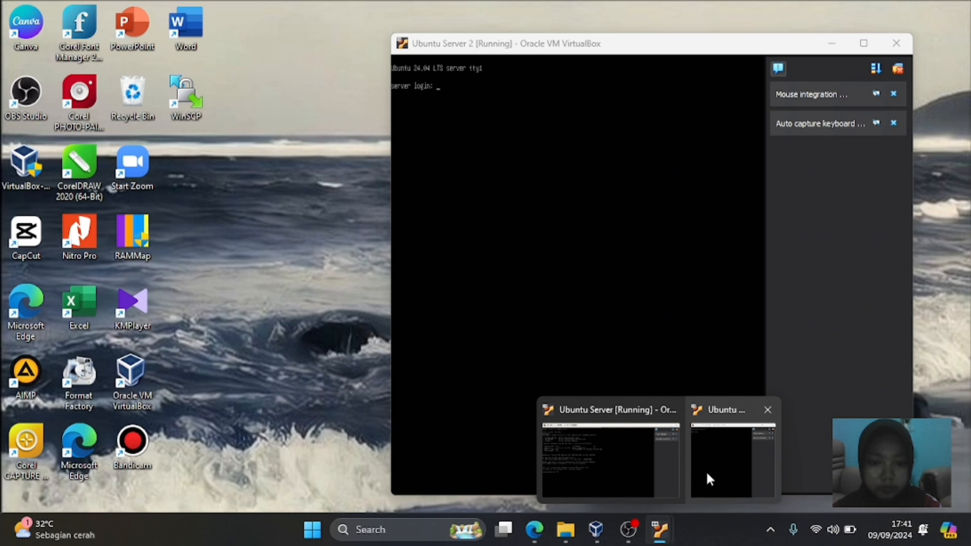
click(705, 470)
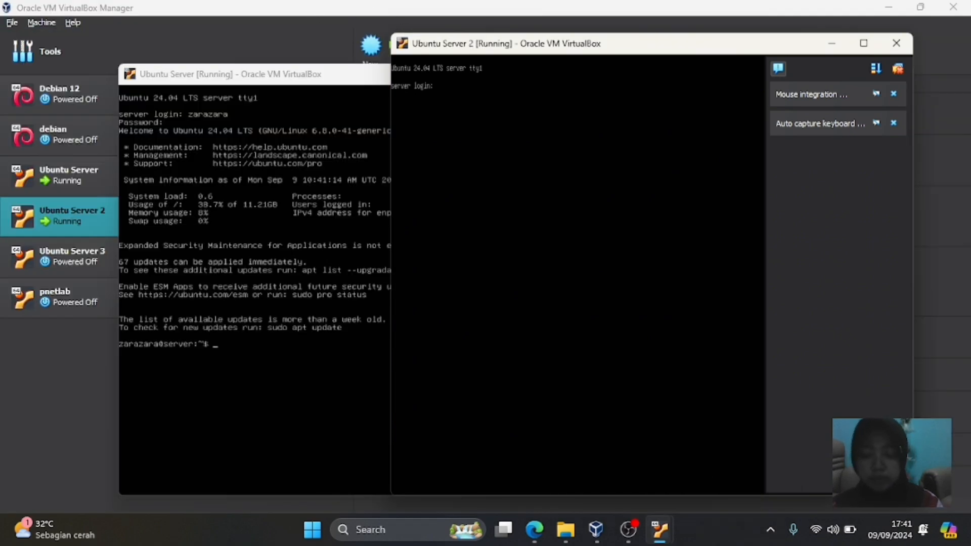
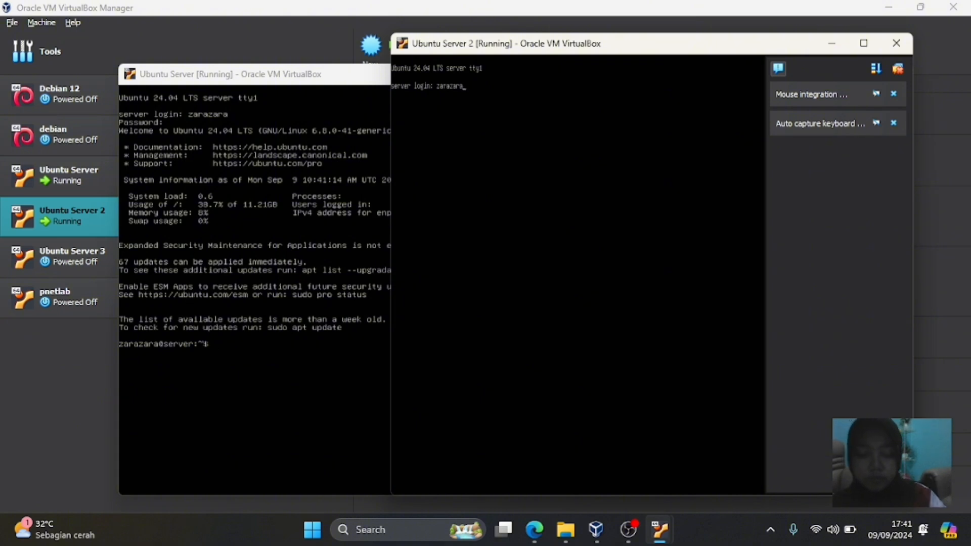
key(Return)
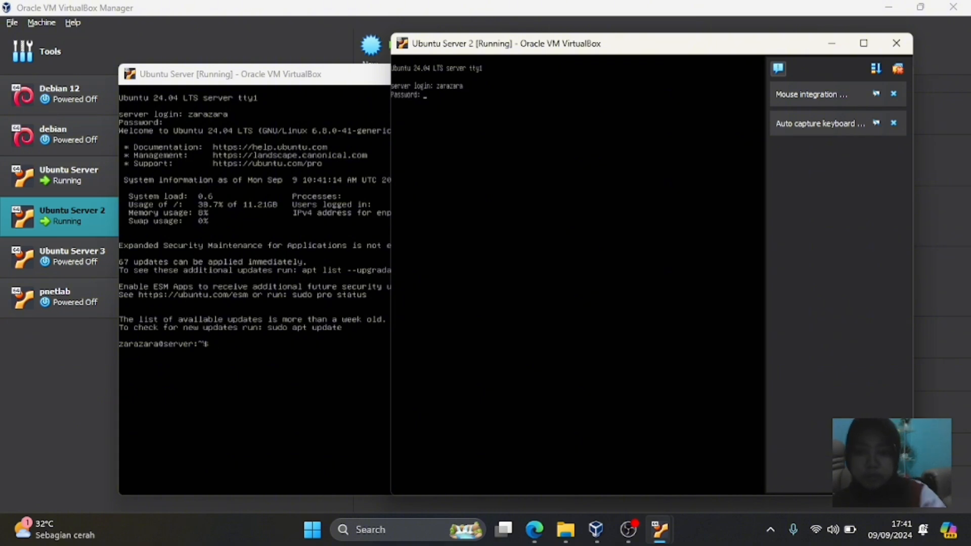
key(Return)
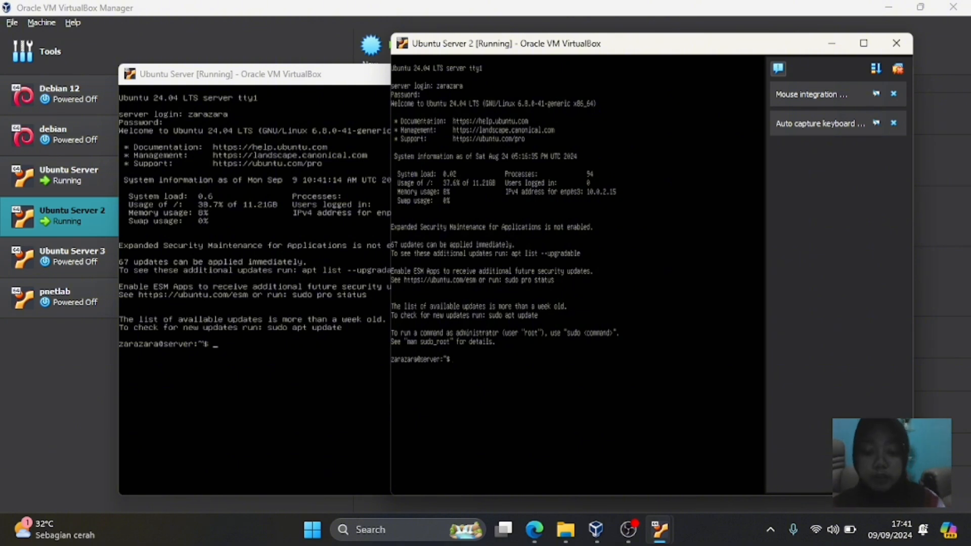
- Run 'ip address' on Ubuntu Server 2 and Ubuntu Server, each showing enp0s3 at 10.0.2.15/24
text(p a)
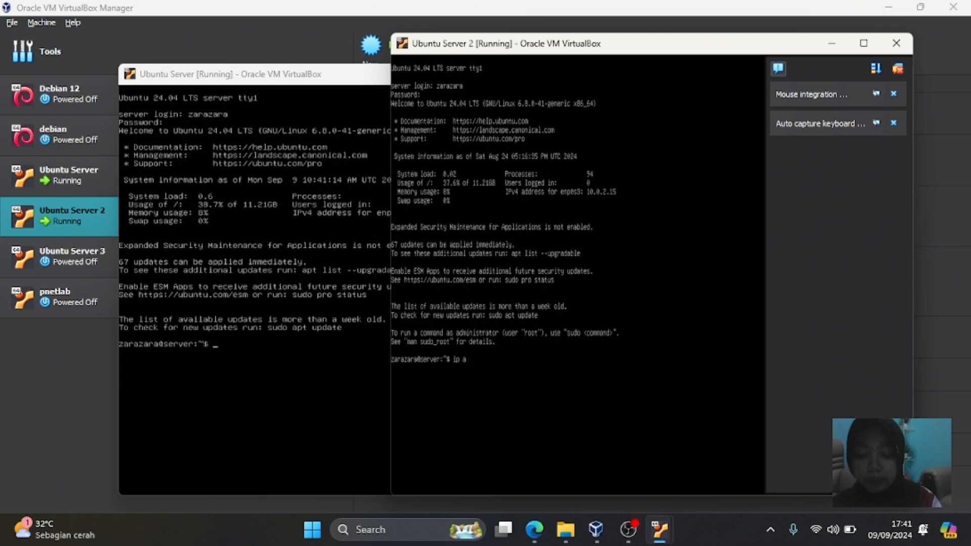
text(ddress)
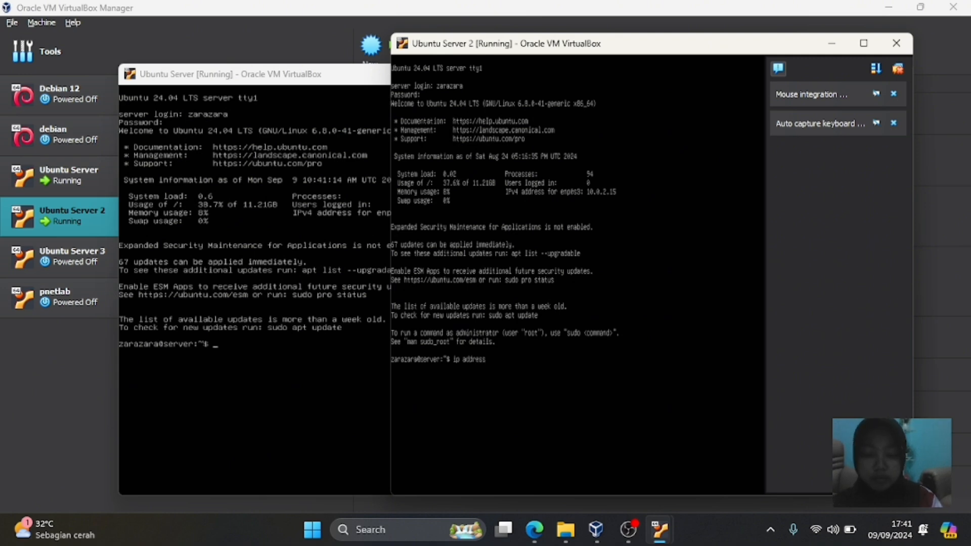
key(Return)
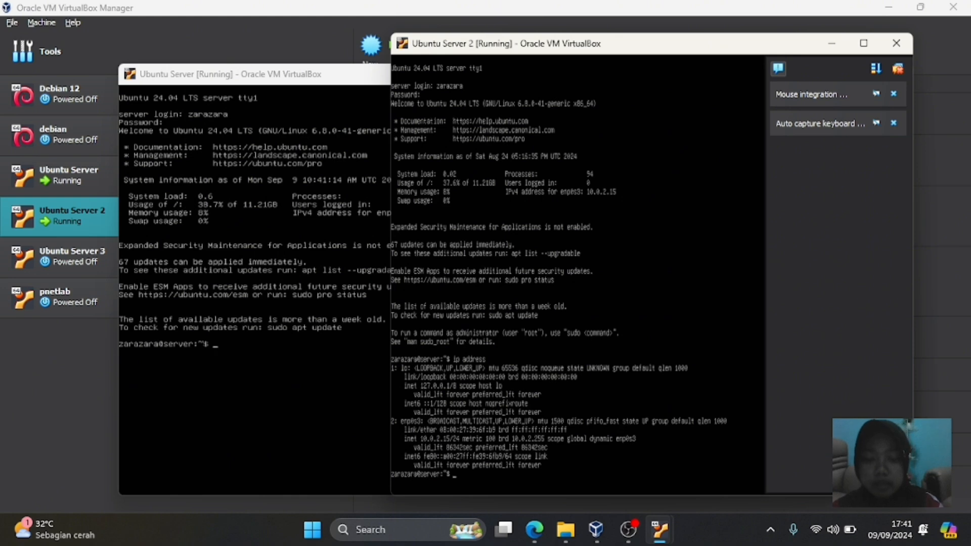
mouse_move(656, 533)
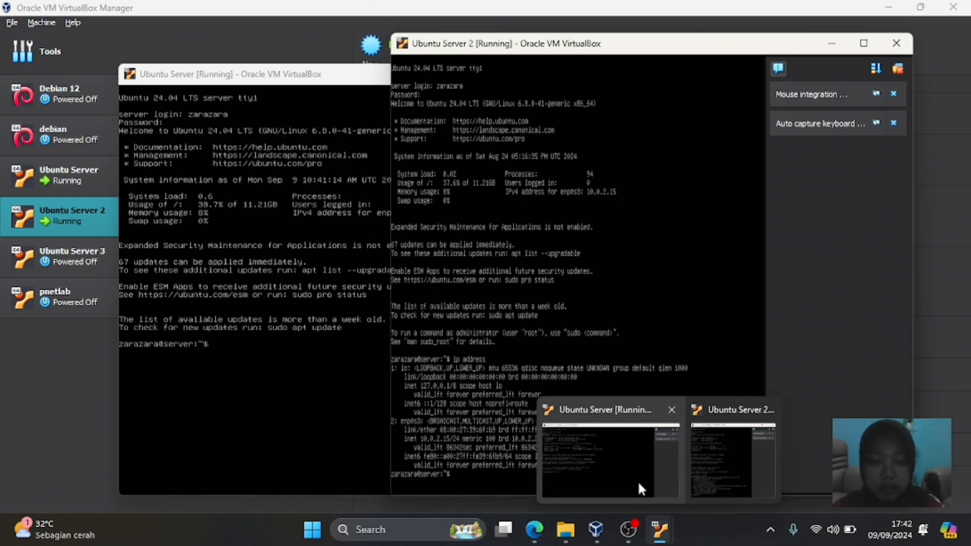
click(604, 485)
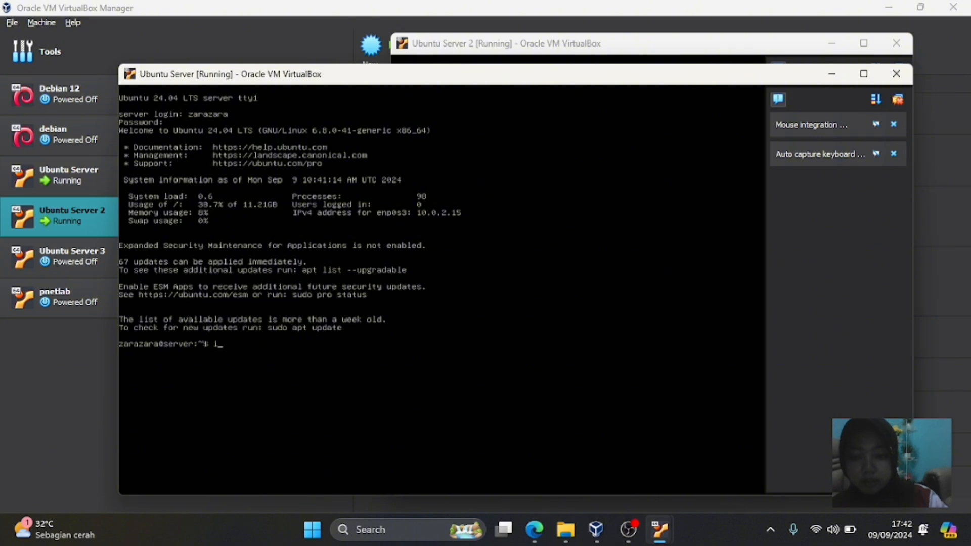
text(ip address)
key(Return)
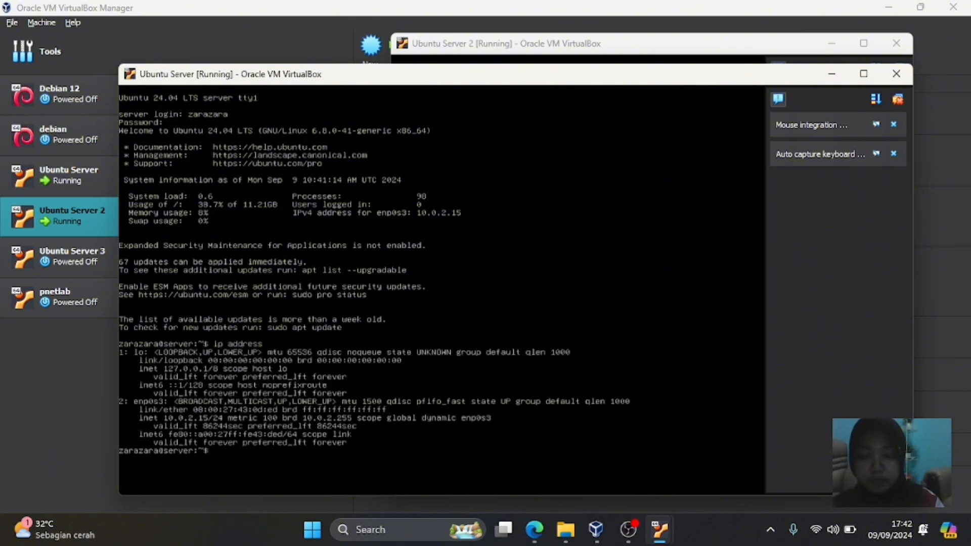
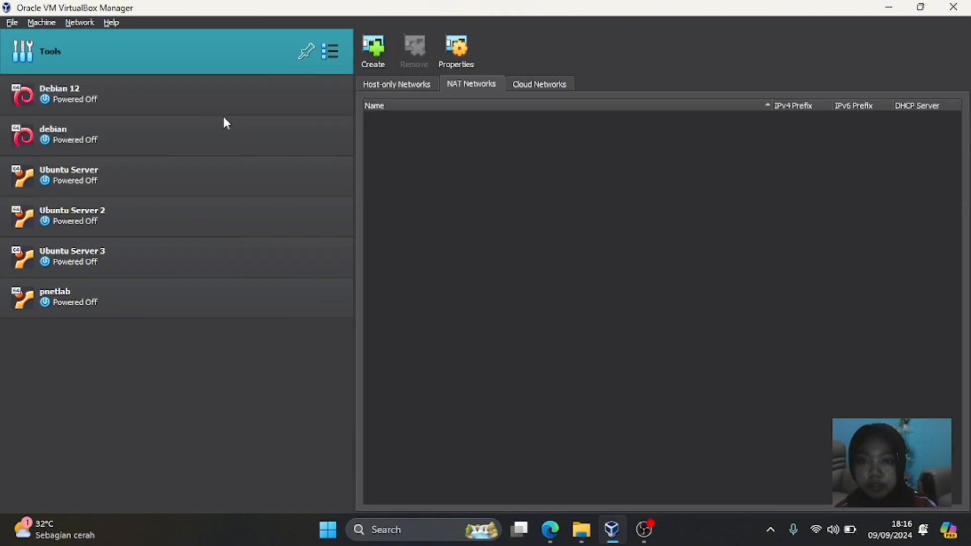
- Create the NatNetwork NAT network (10.0.2.0/24, DHCP enabled) and return to the Network Manager
click(372, 59)
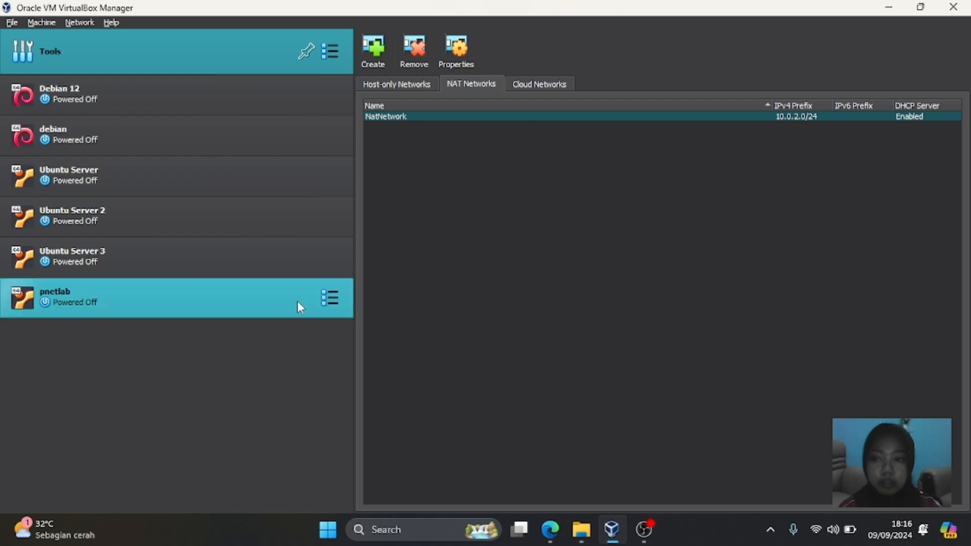
click(244, 217)
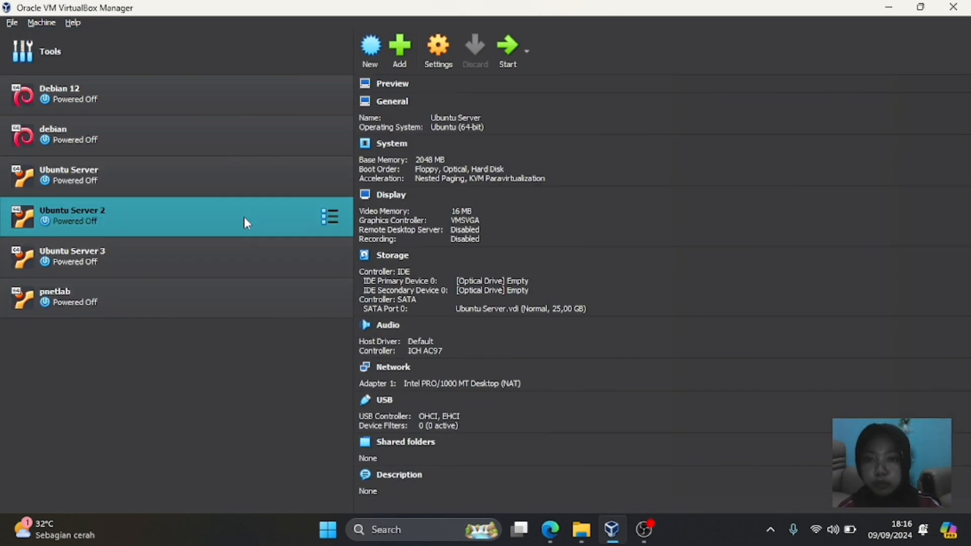
click(11, 23)
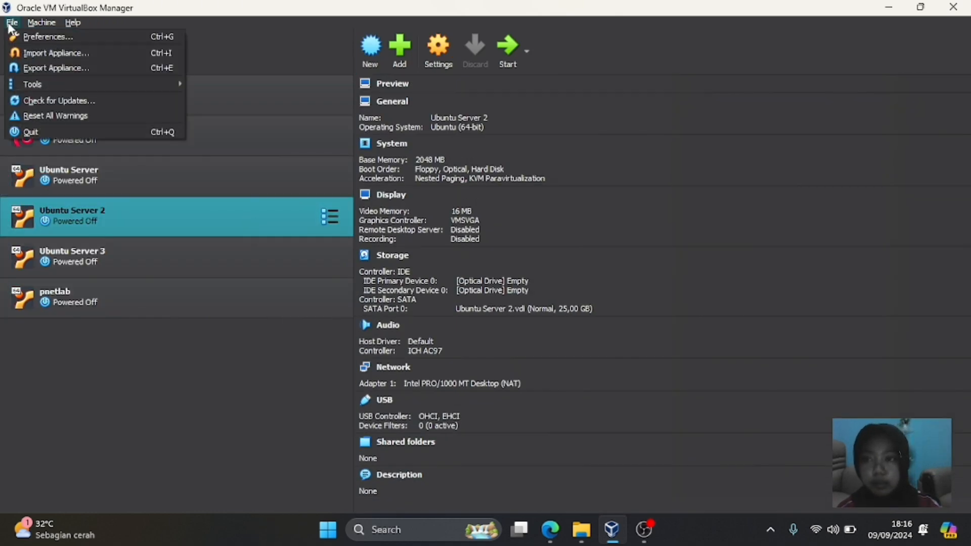
mouse_move(38, 81)
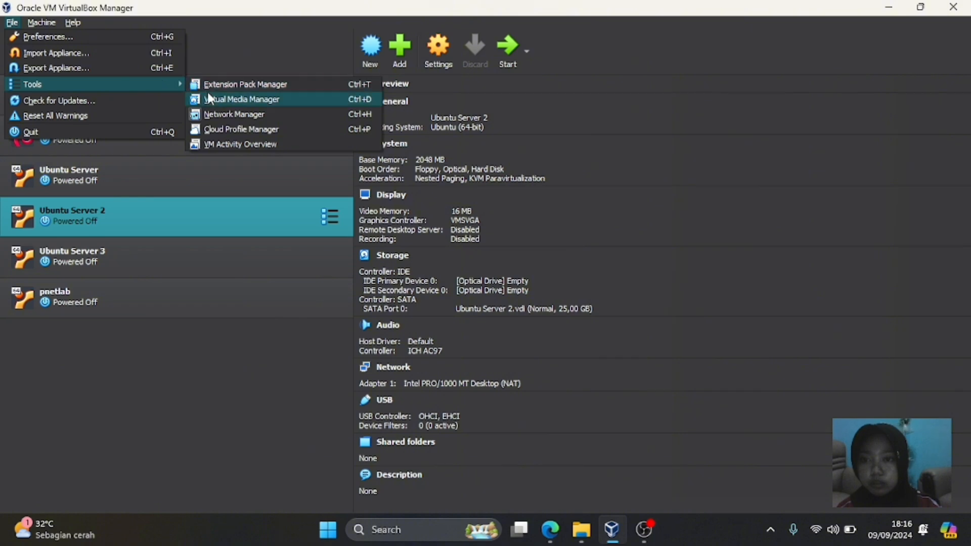
click(209, 113)
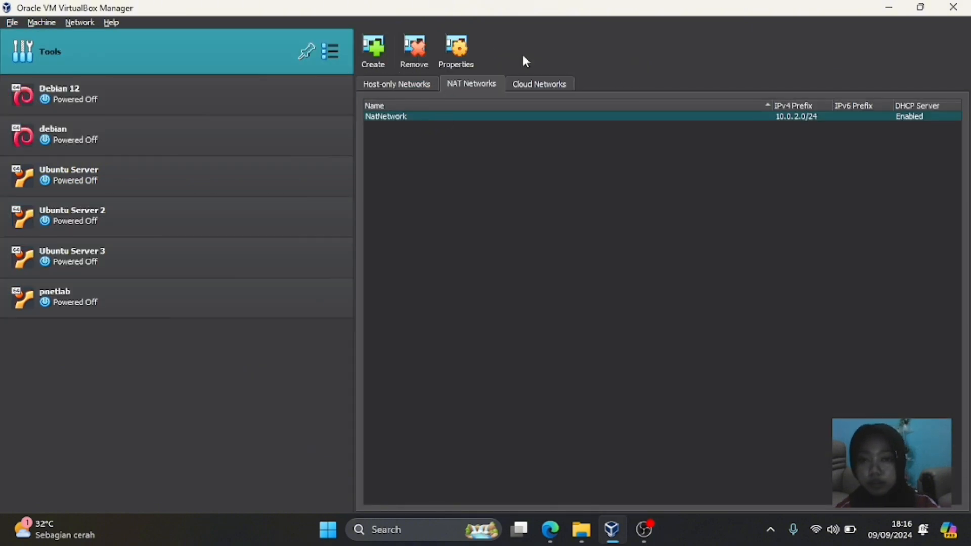
- Attach Ubuntu Server's Adapter 1 to NAT Network NatNetwork and save the settings
click(181, 183)
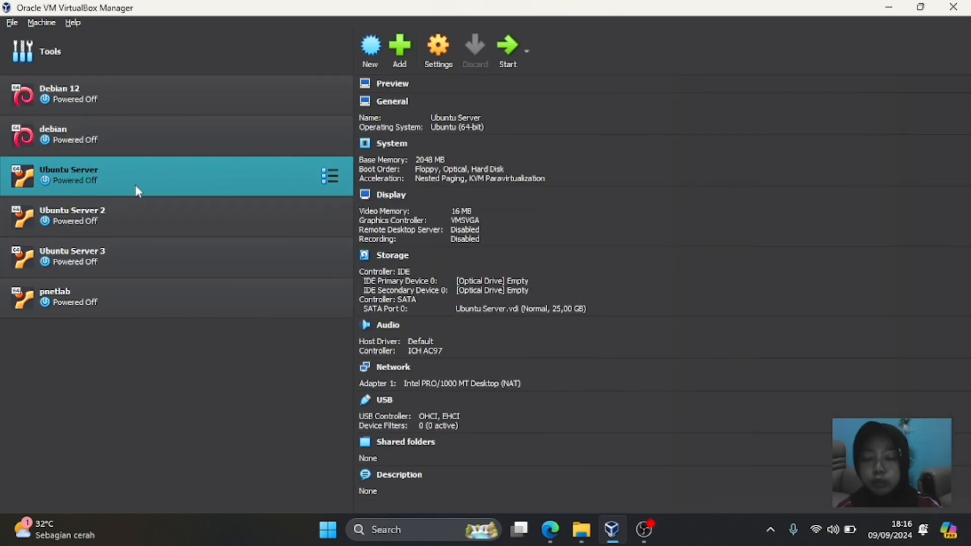
click(443, 59)
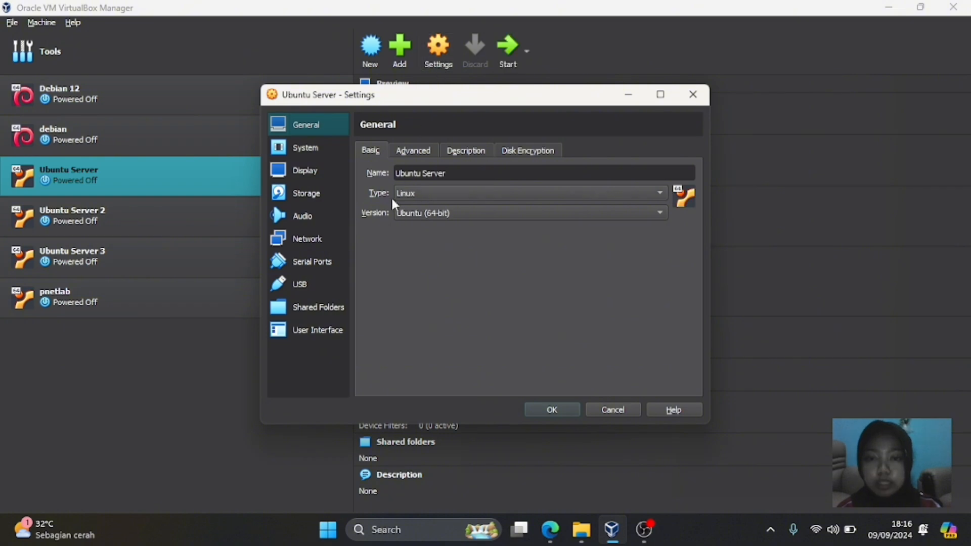
click(307, 240)
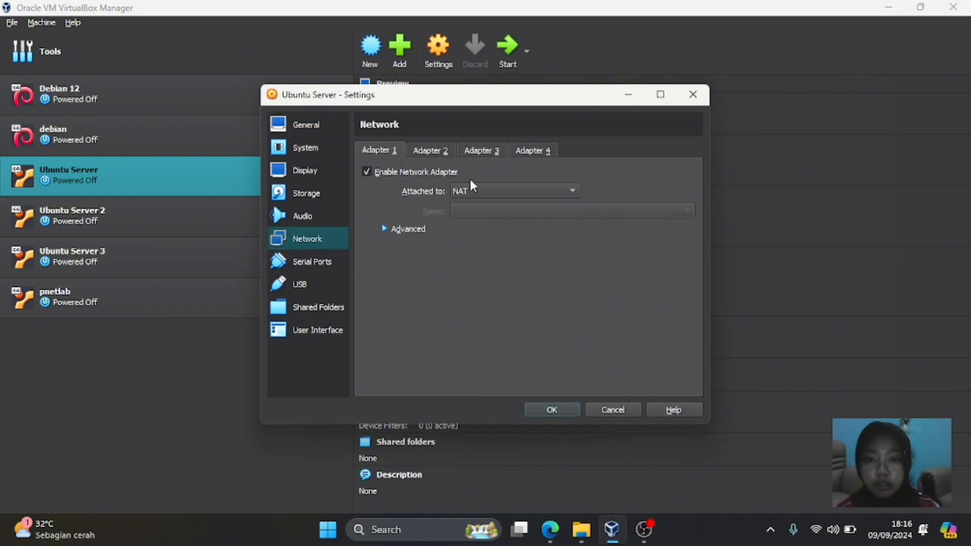
click(475, 193)
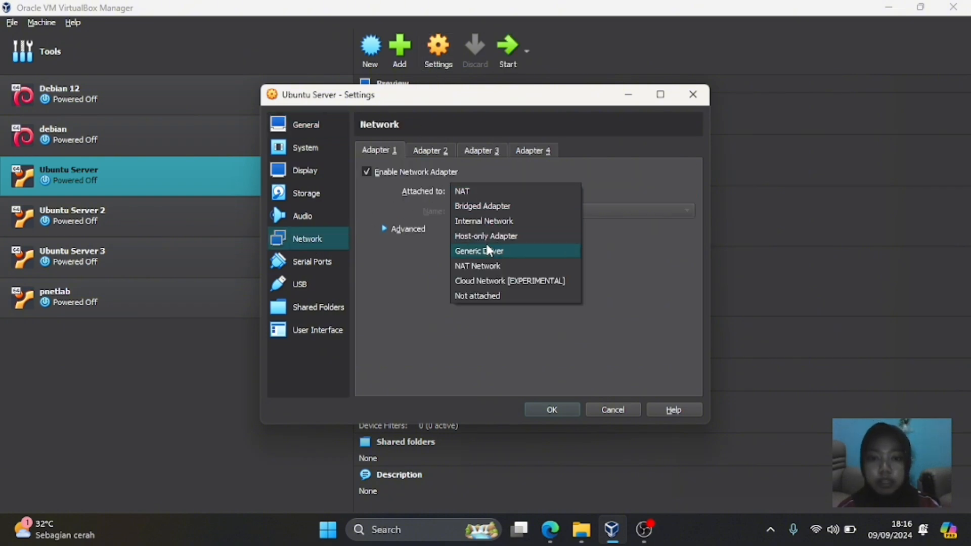
click(481, 270)
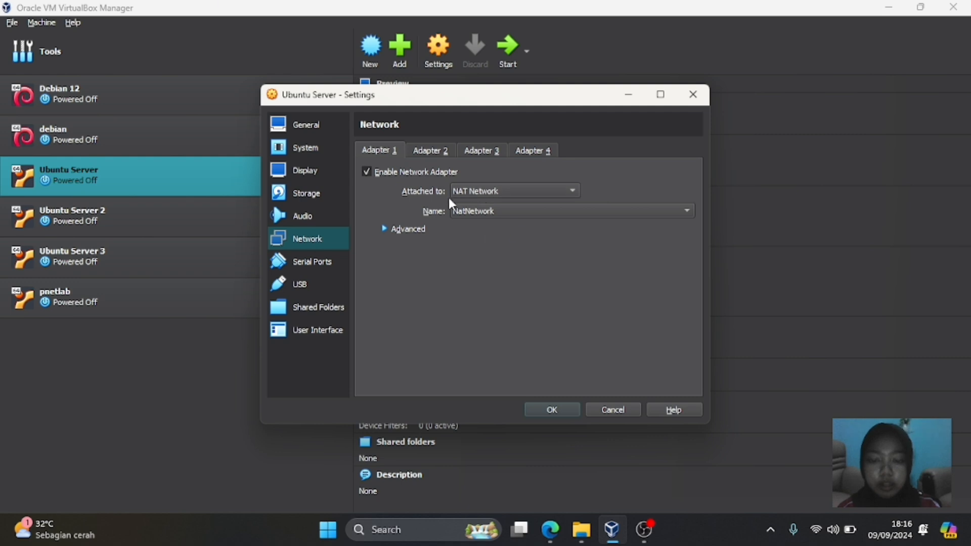
click(549, 411)
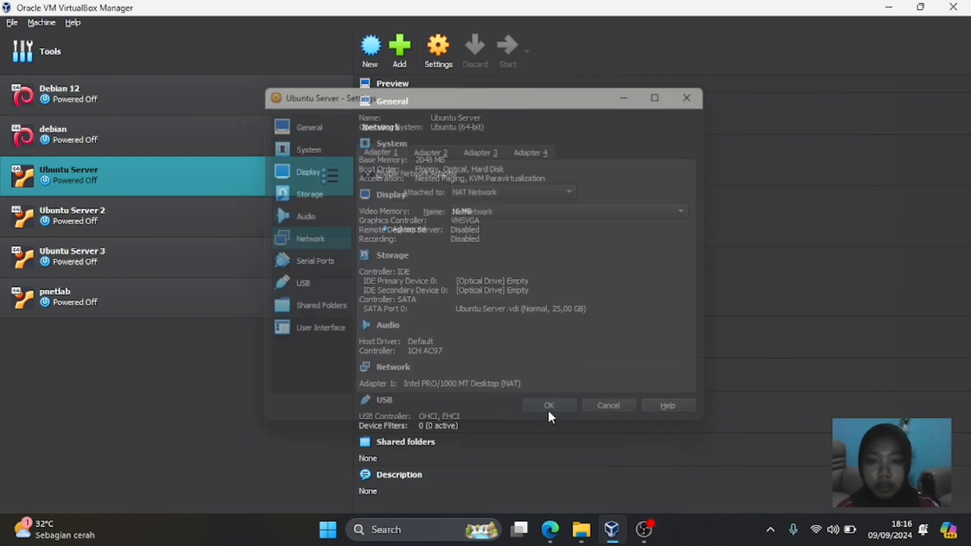
click(292, 215)
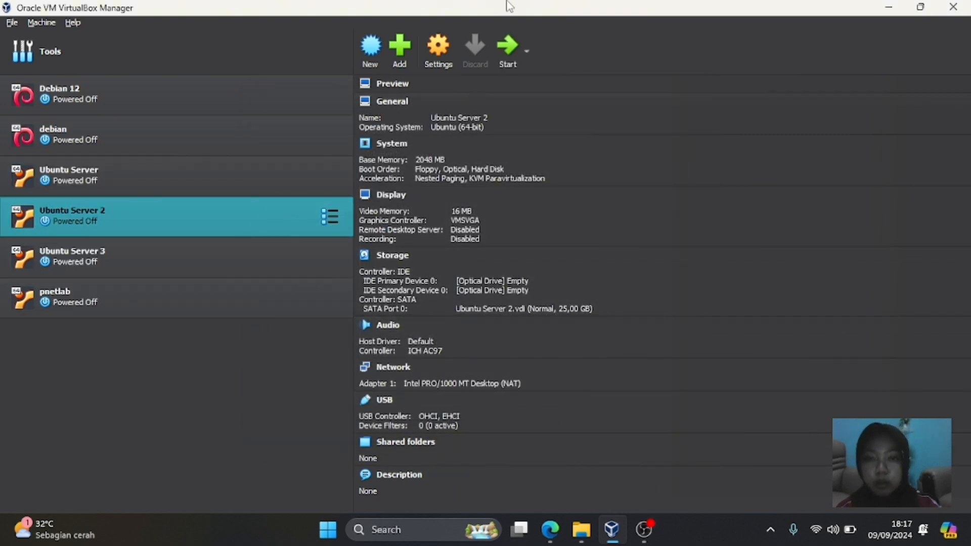
- Set Ubuntu Server 2's Adapter 1 to NAT Network NatNetwork, save, and start Ubuntu Server
click(438, 50)
click(303, 238)
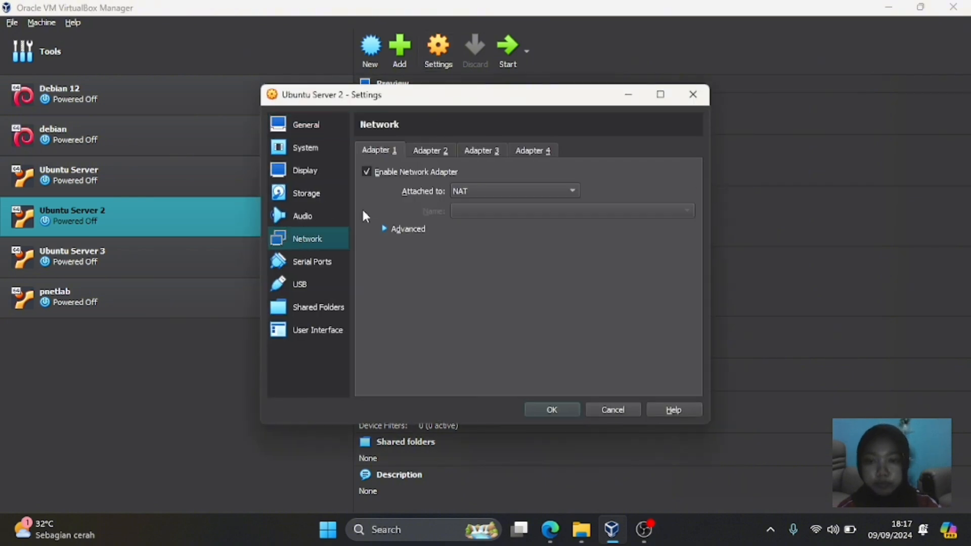
click(493, 190)
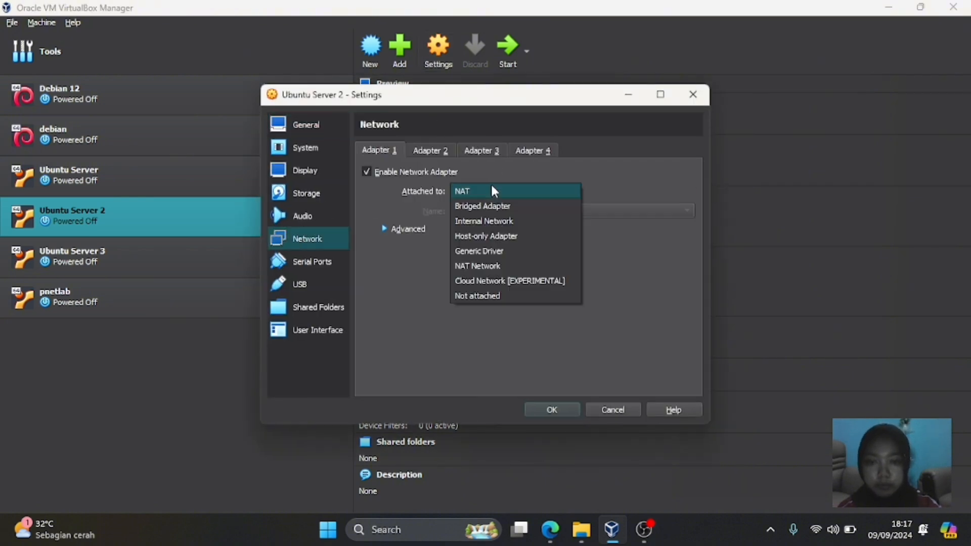
click(466, 266)
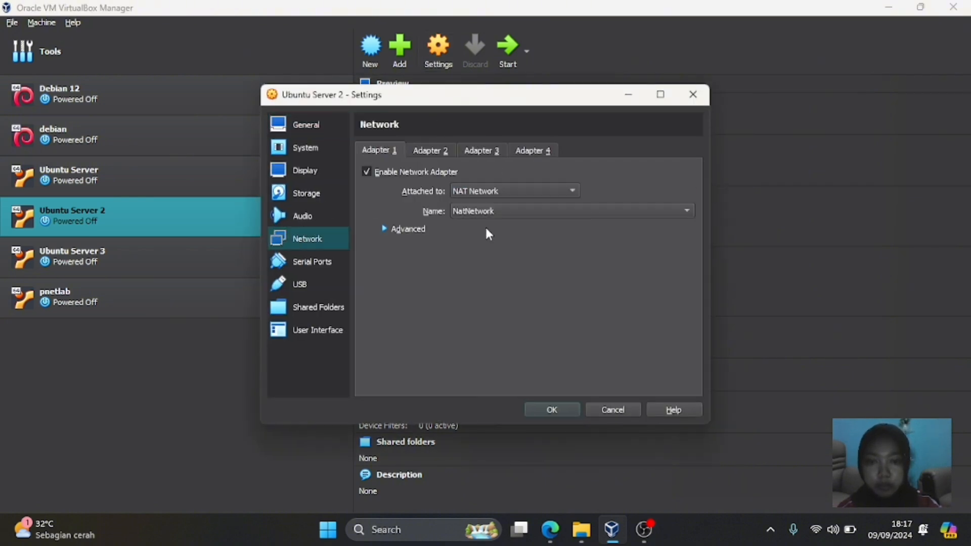
click(567, 405)
click(244, 172)
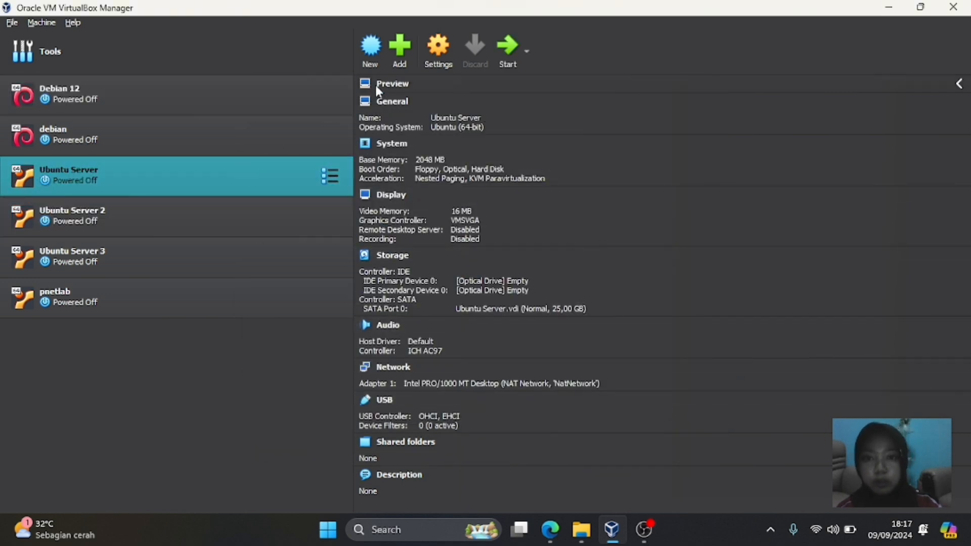
click(512, 49)
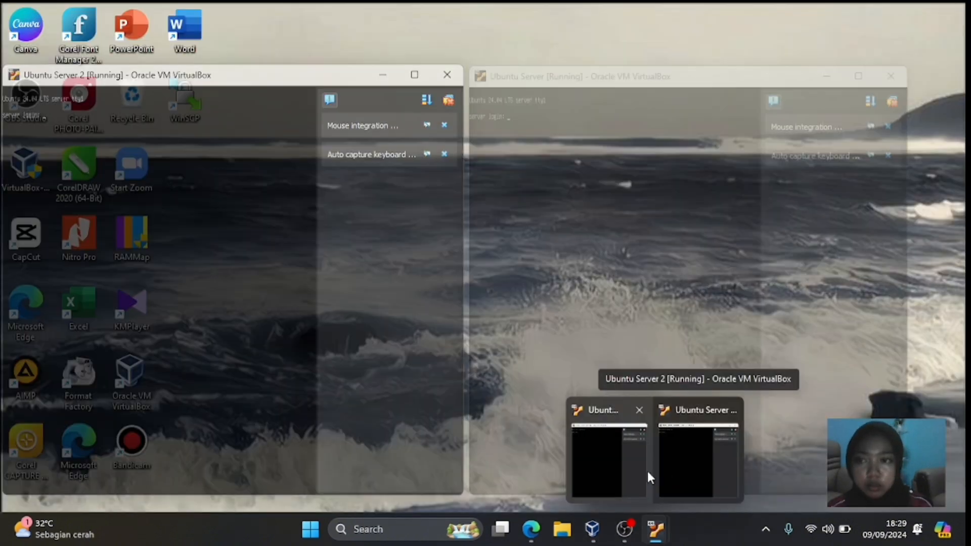
- Switch between the Ubuntu Server and Ubuntu Server 2 consoles from the taskbar, both at their login prompts
click(638, 475)
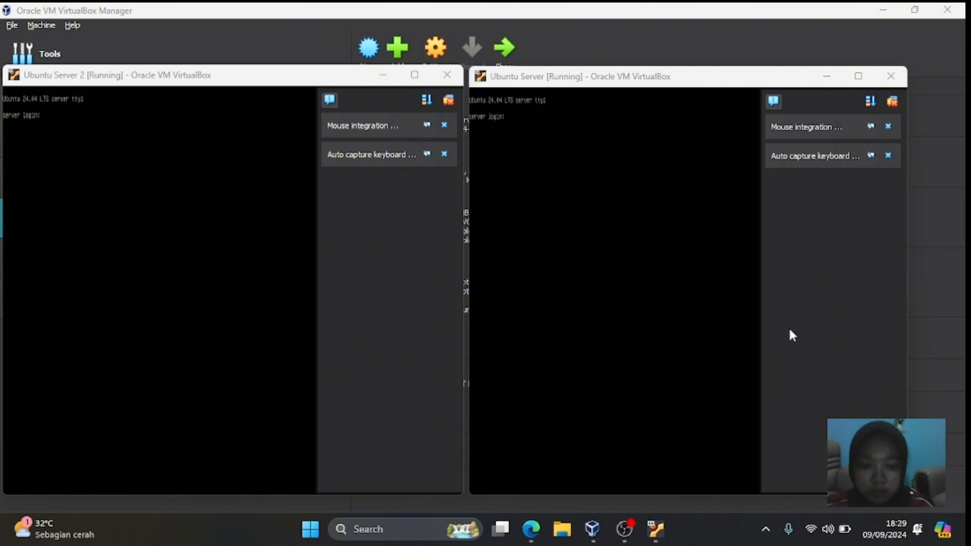
mouse_move(656, 529)
click(627, 471)
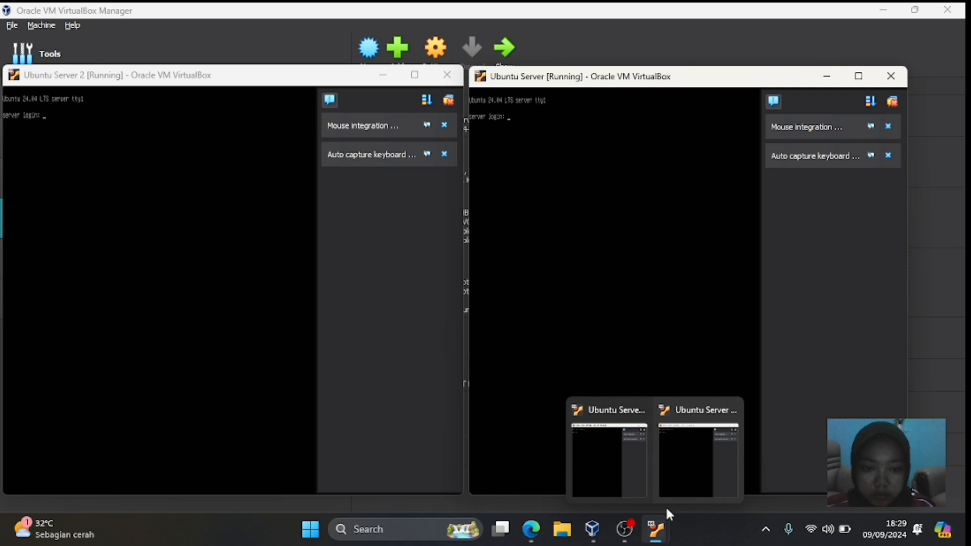
click(692, 471)
click(689, 424)
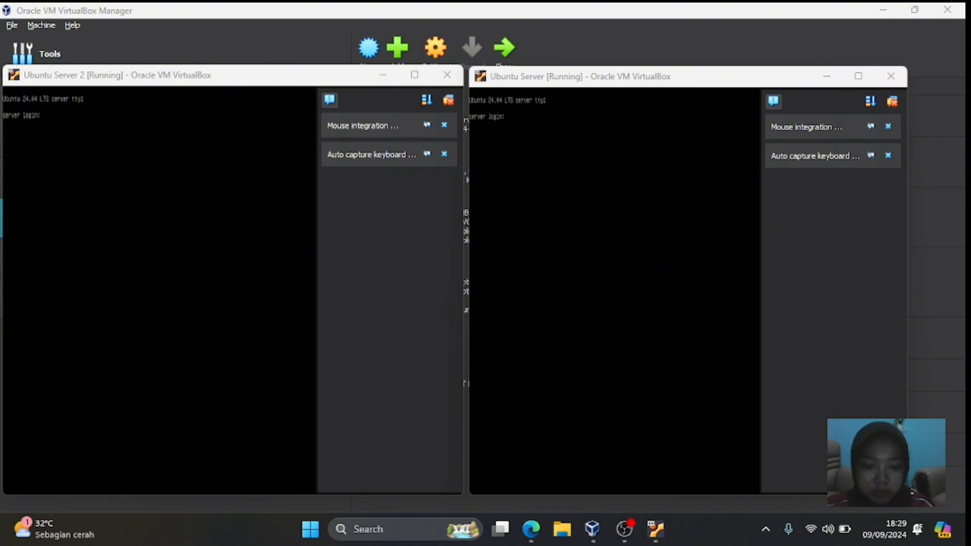
mouse_move(599, 531)
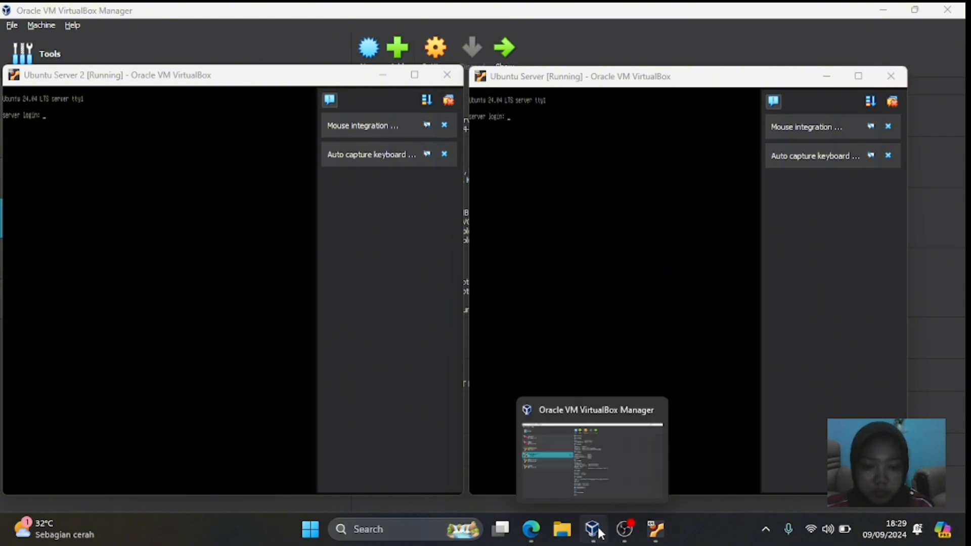
click(597, 489)
mouse_move(656, 530)
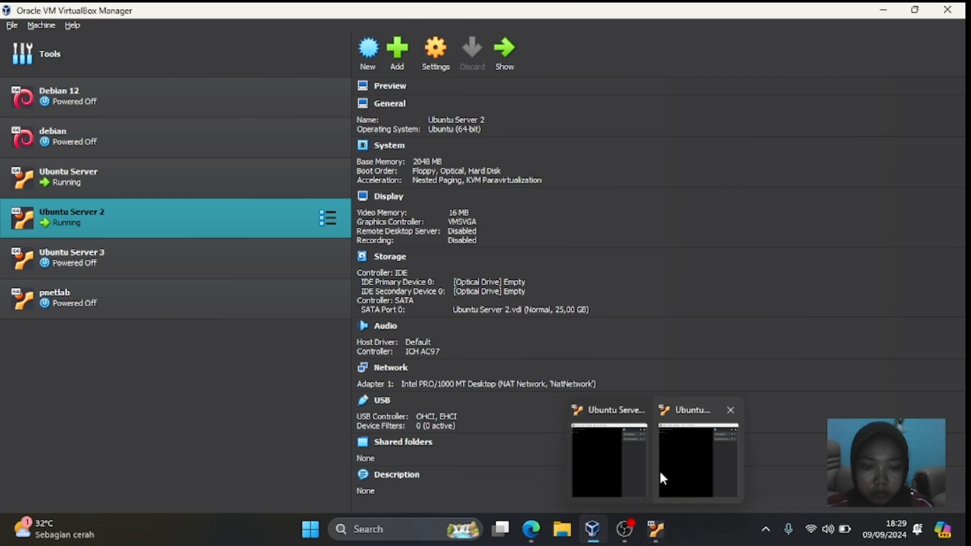
click(660, 473)
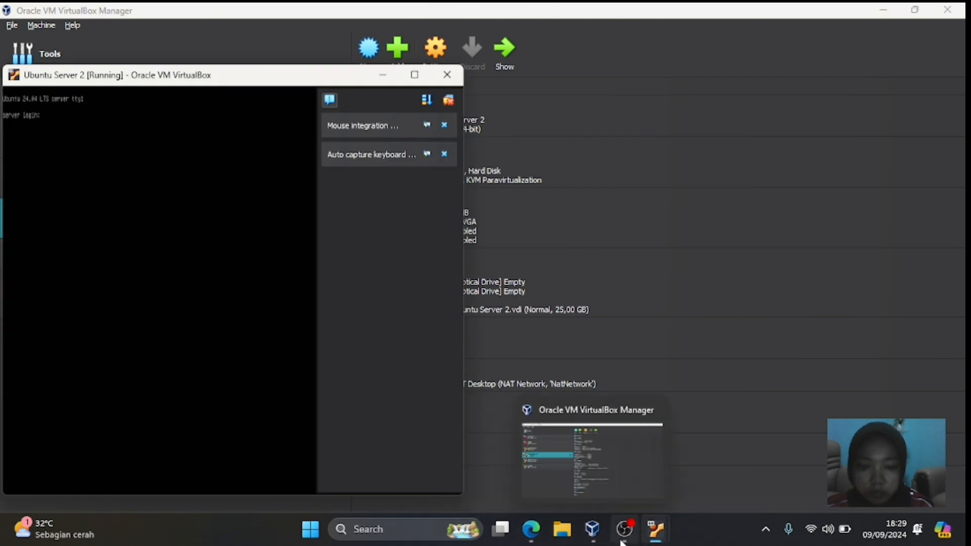
mouse_move(654, 524)
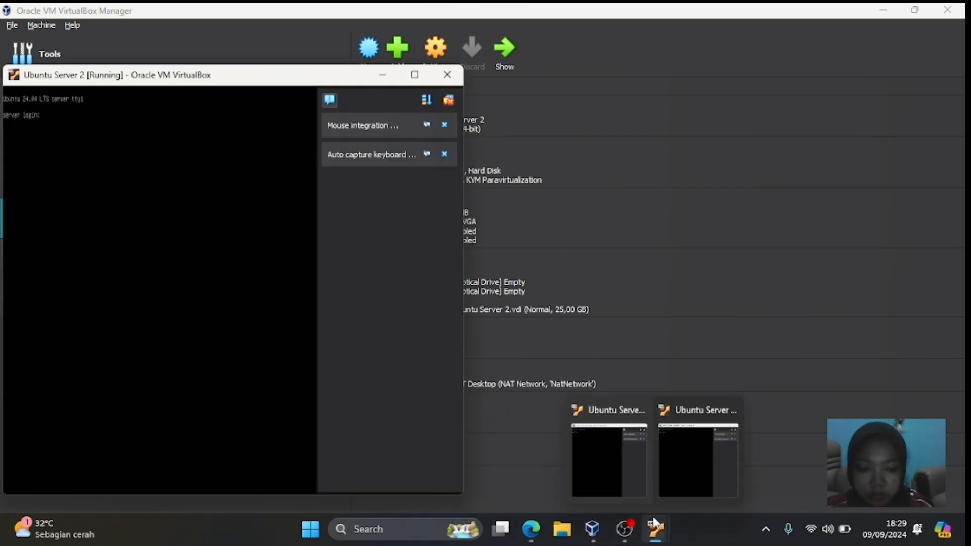
mouse_move(650, 542)
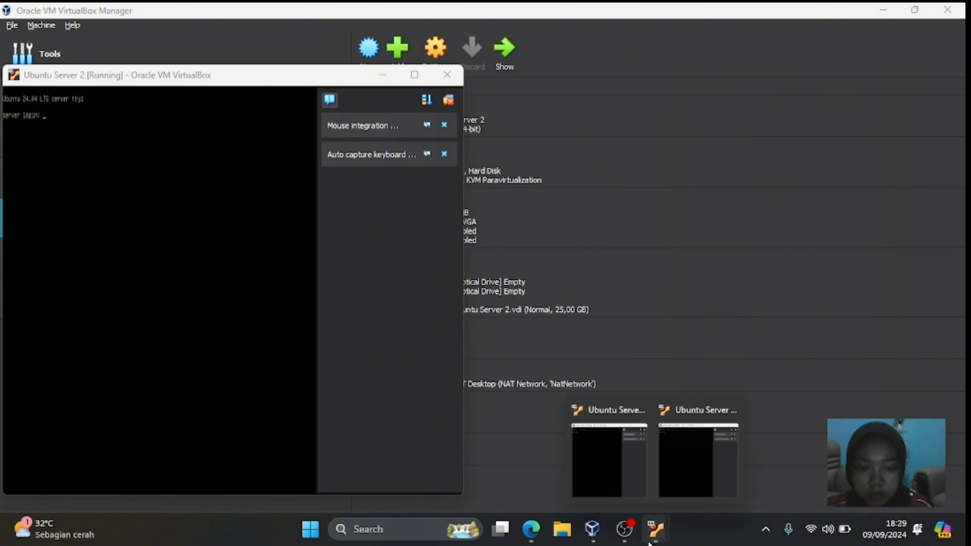
click(678, 481)
mouse_move(641, 521)
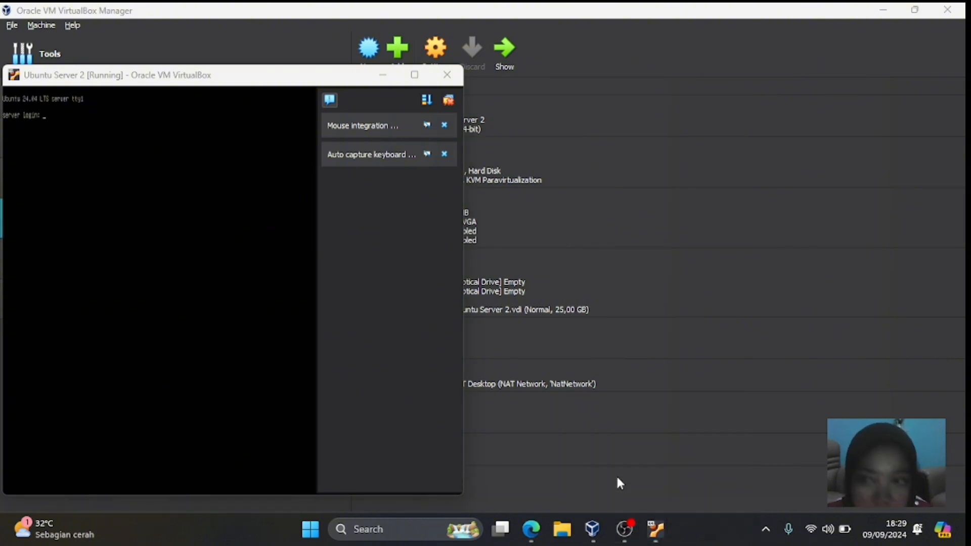
- Restore the Ubuntu Server console and log in with the username and password
click(698, 458)
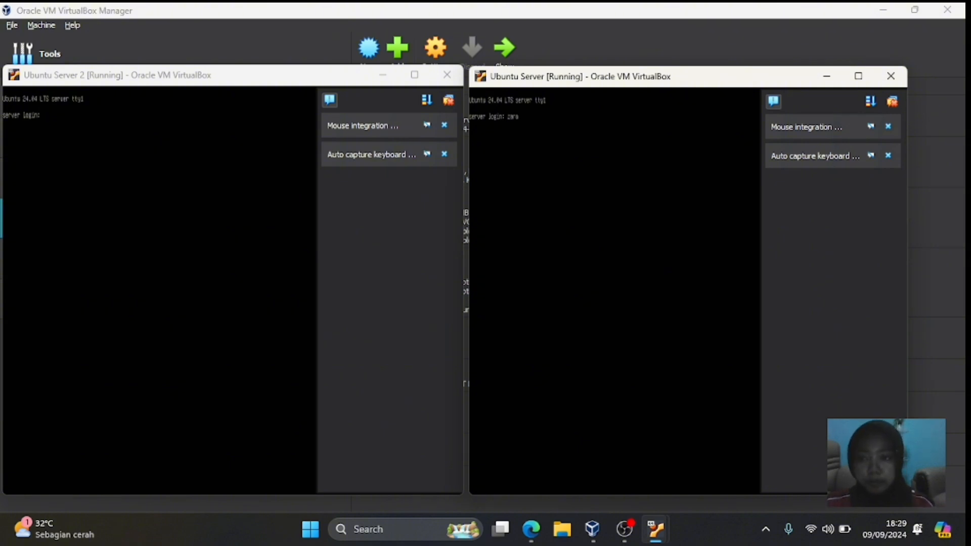
key(Return)
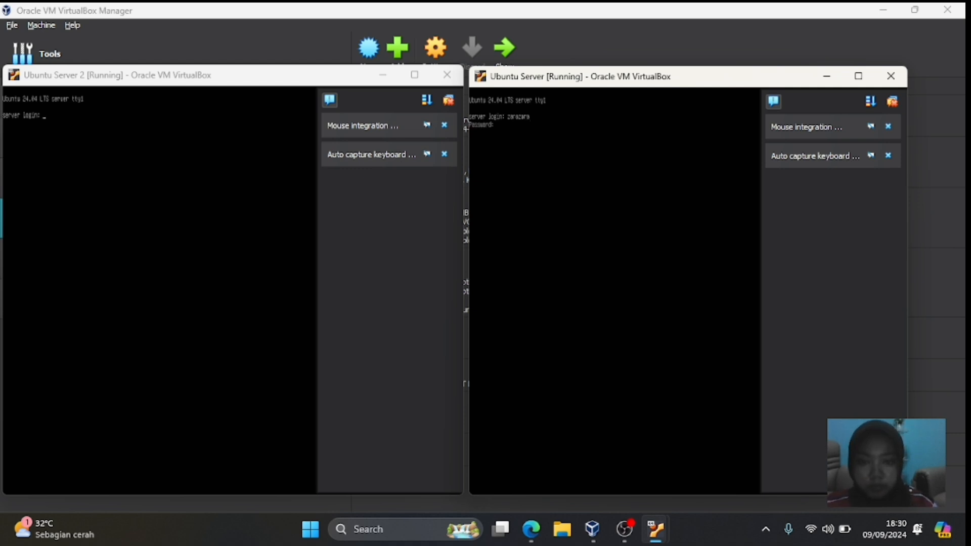
key(Return)
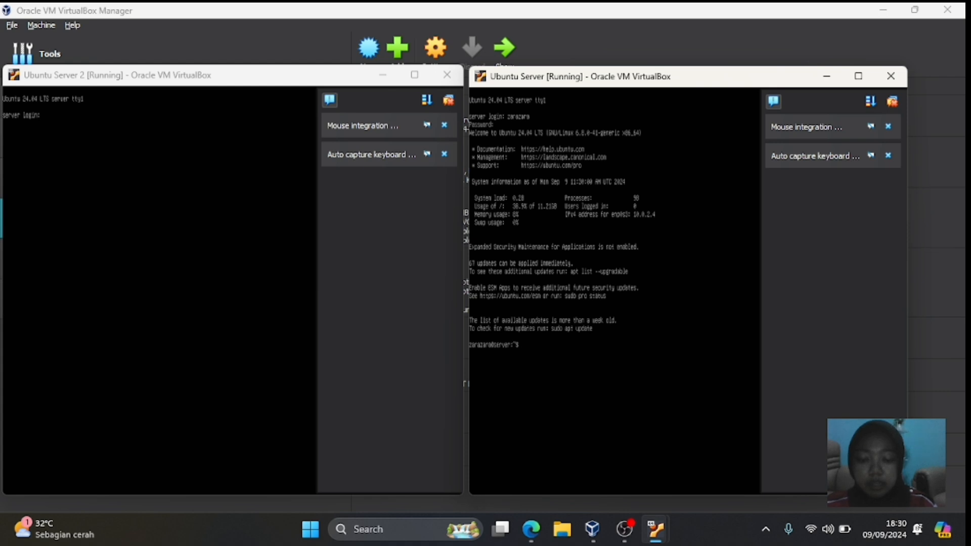
- Run 'sudo dhclient -r enp0s3' and then 'ip address' on Ubuntu Server
text(s)
text(ud)
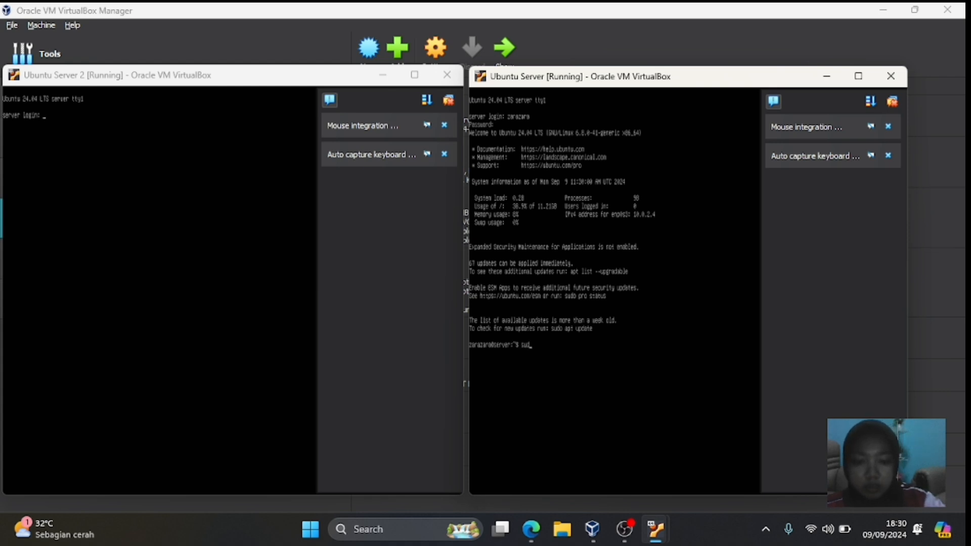
text(o dh)
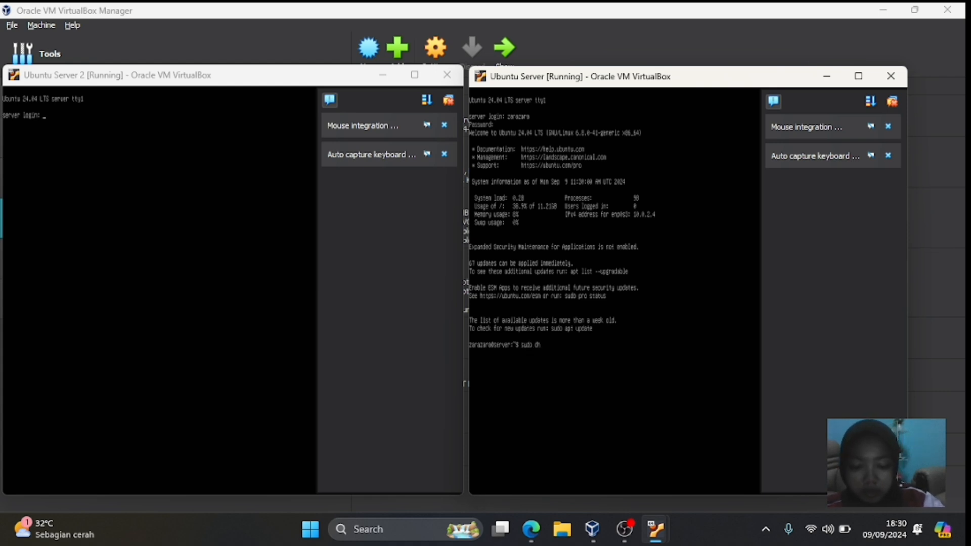
text(client)
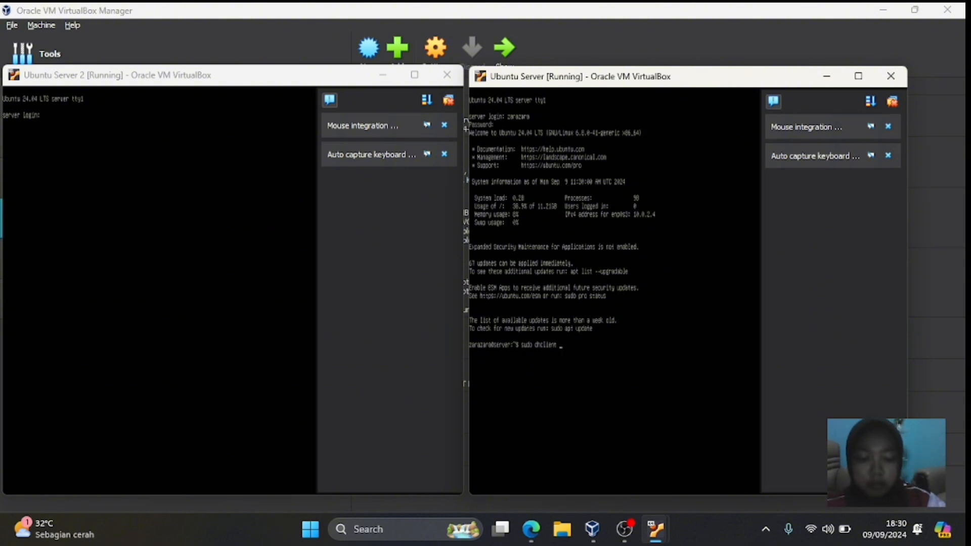
text(-r e)
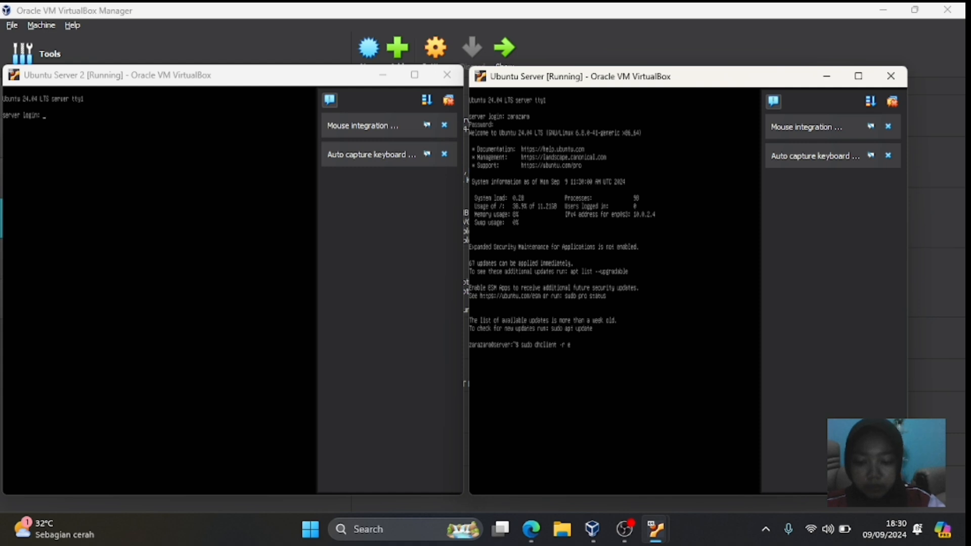
text(np0)
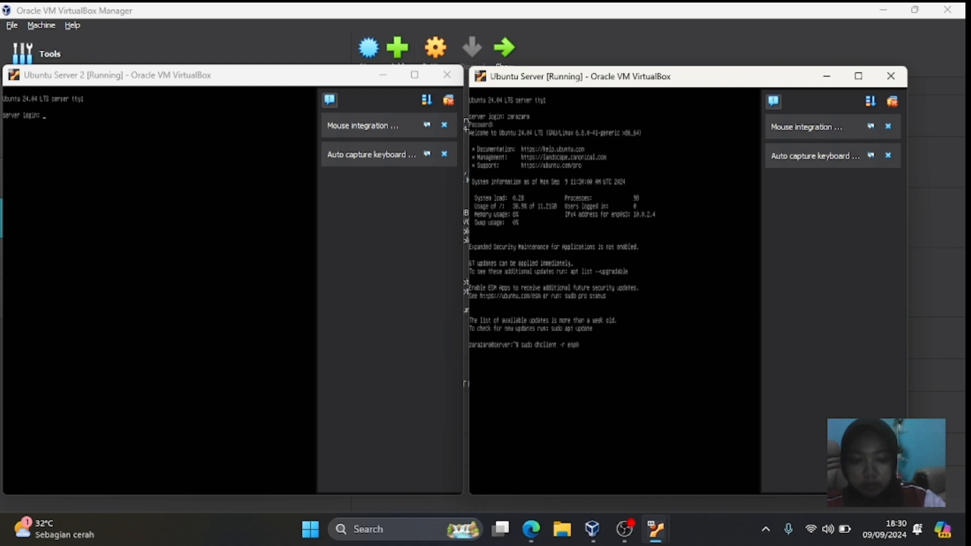
text(s)
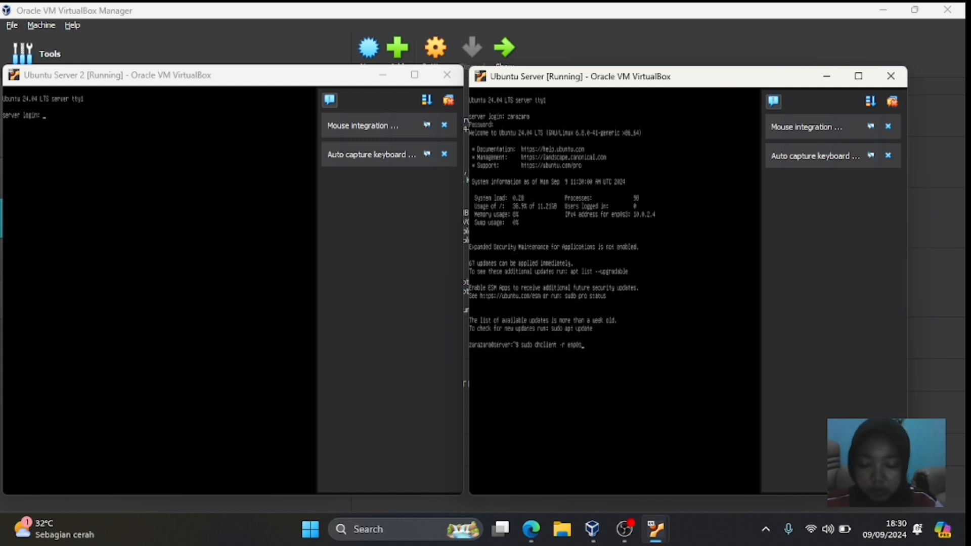
text(3)
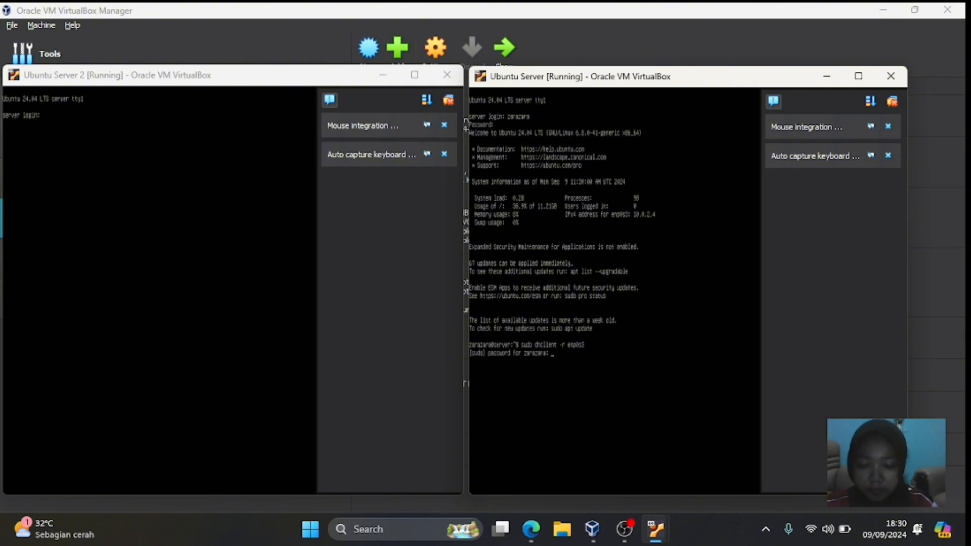
key(Return)
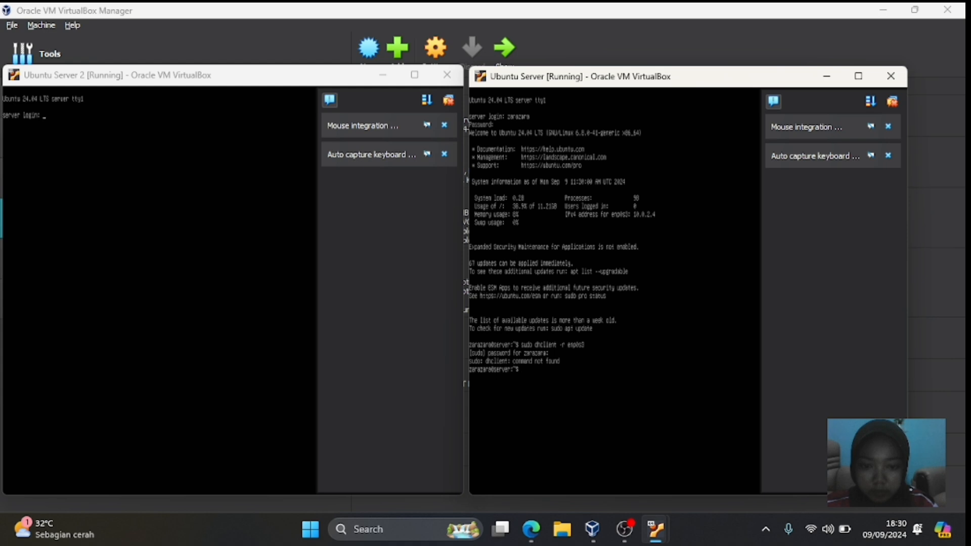
text(i)
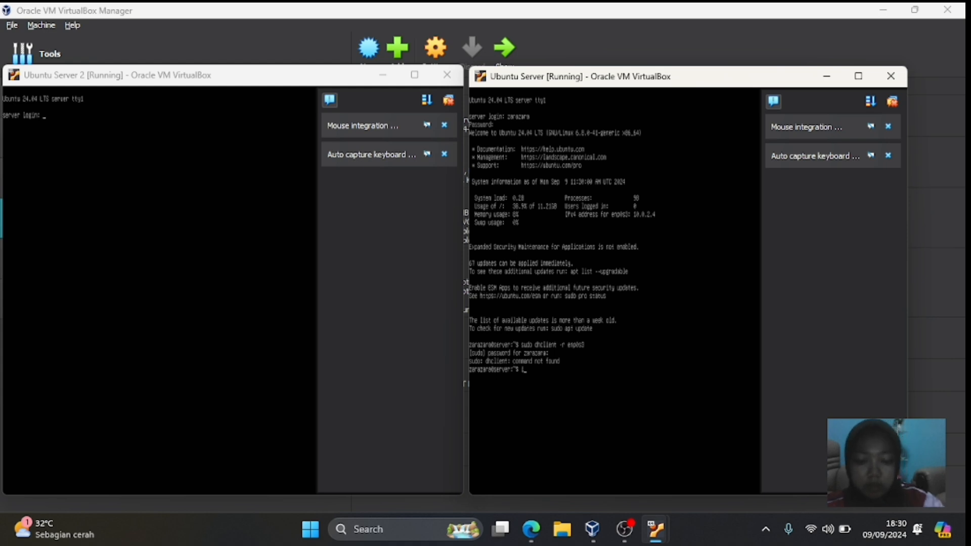
text(p addre)
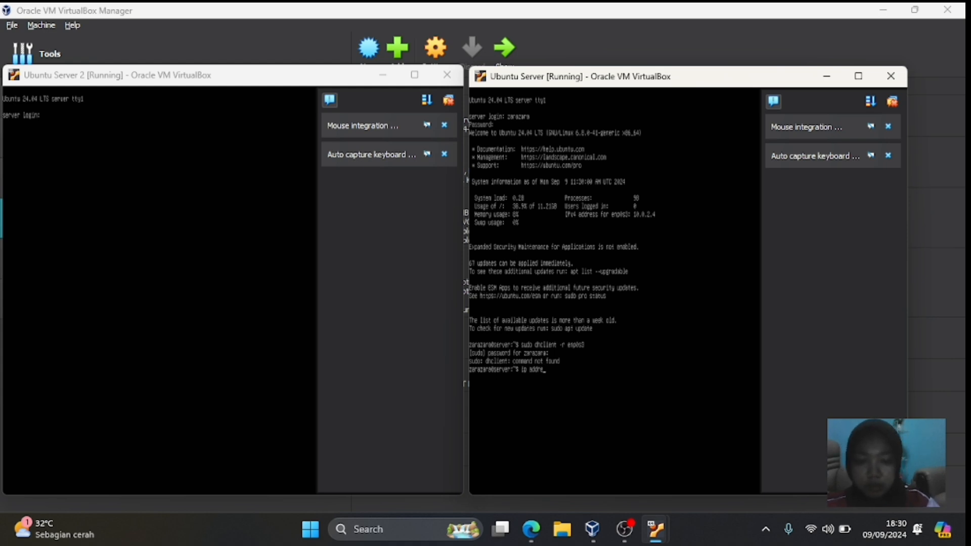
text(ss)
key(Return)
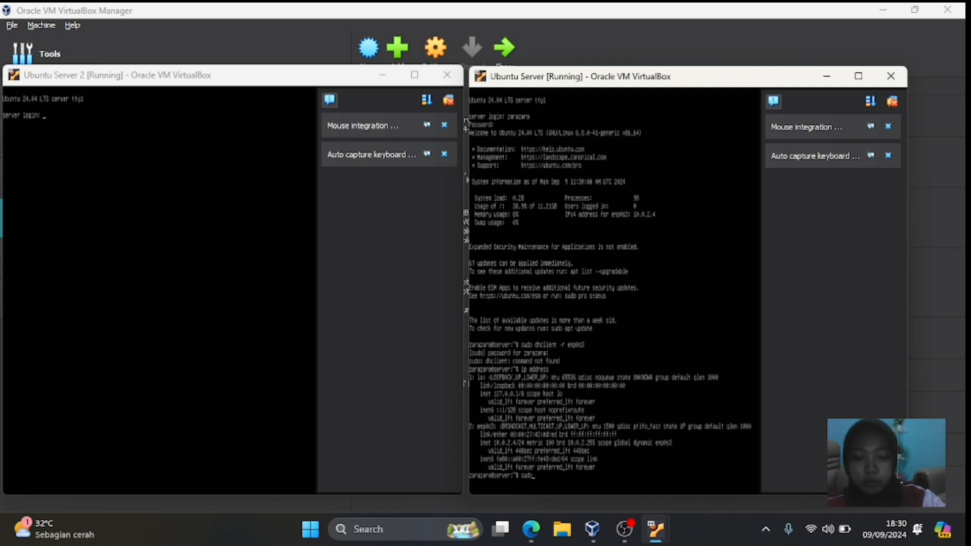
- Run 'sudo dhclient enp0s3' and 'ip address' again, showing enp0s3 at 10.0.2.4/24
text(sudo dhcl)
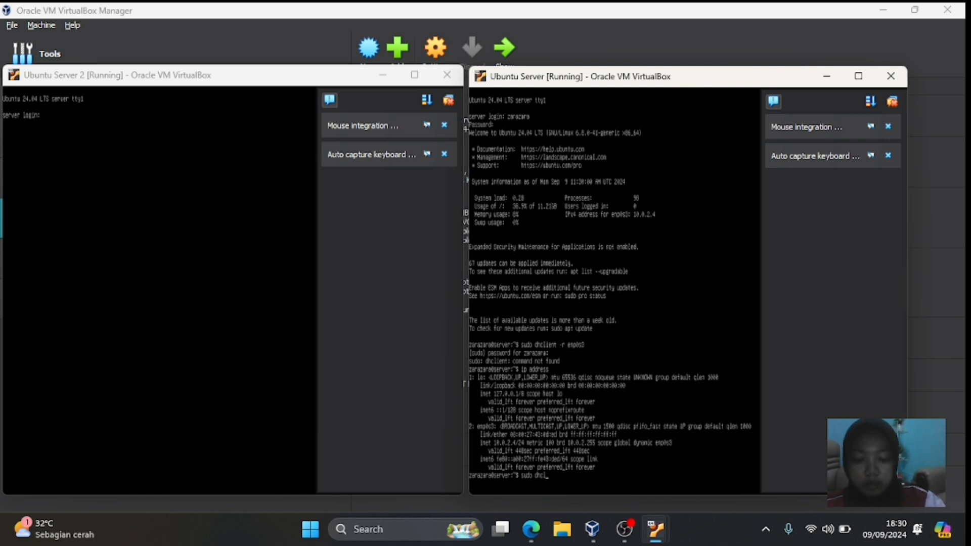
text(ie)
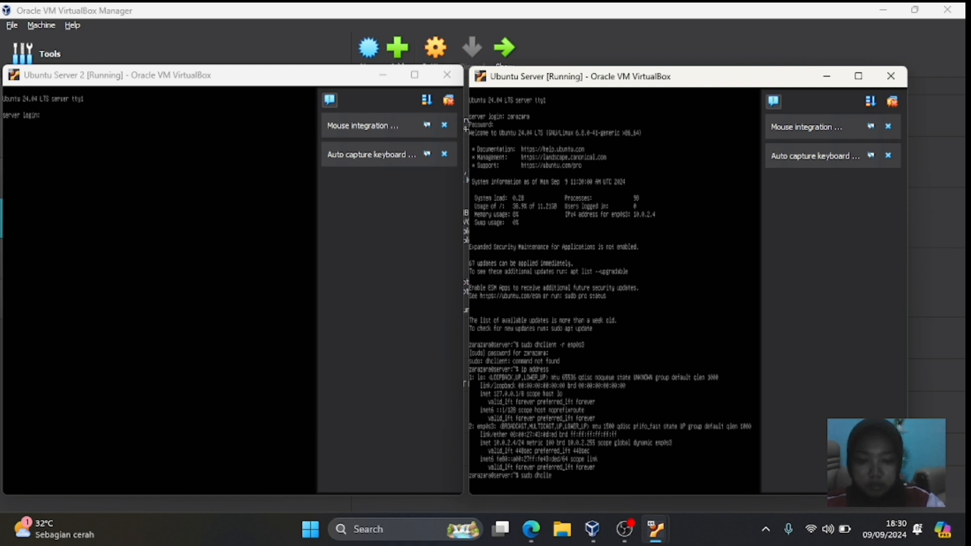
text(nt en)
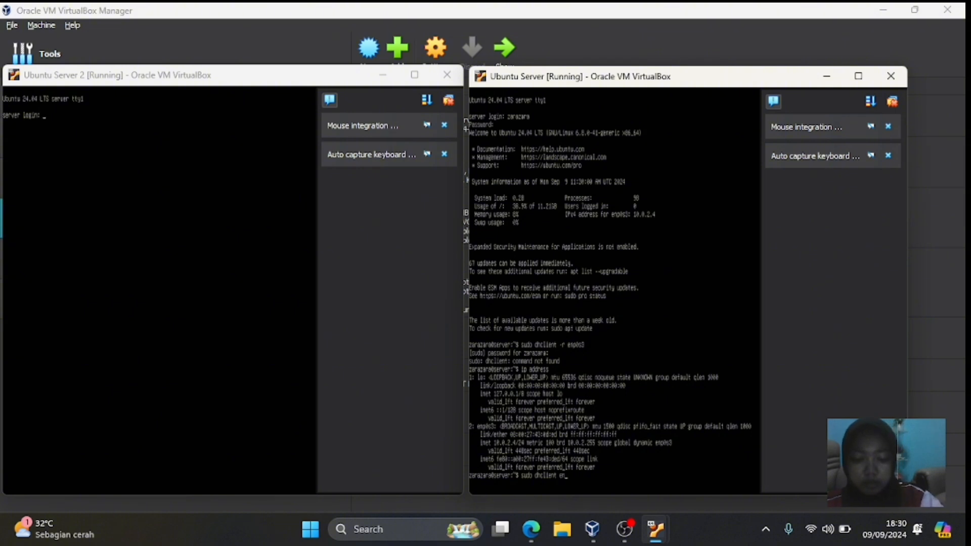
text(p0s3)
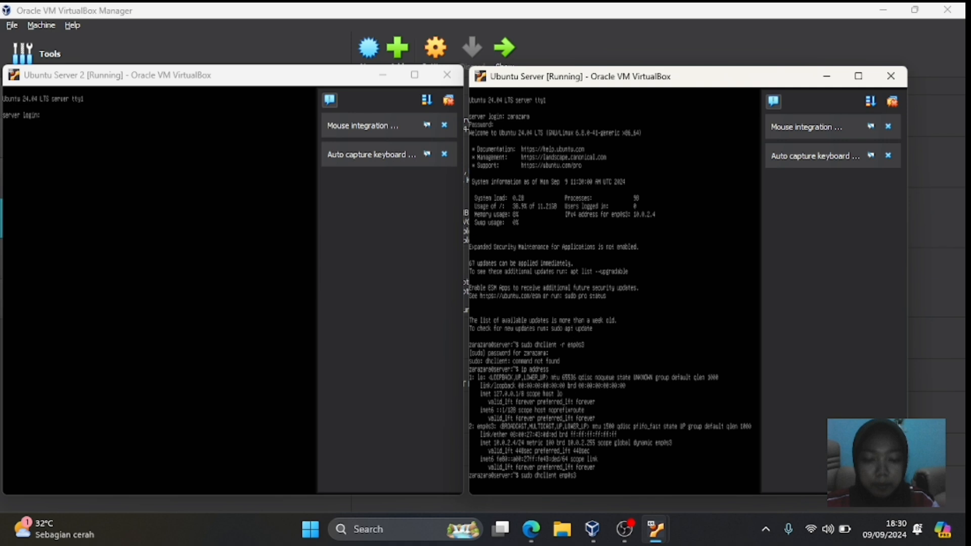
key(Return)
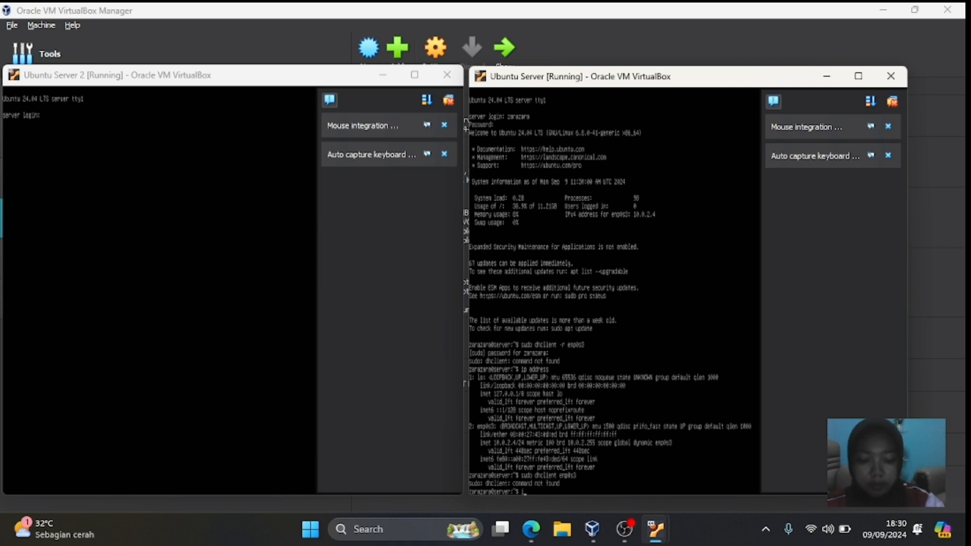
text(ip address)
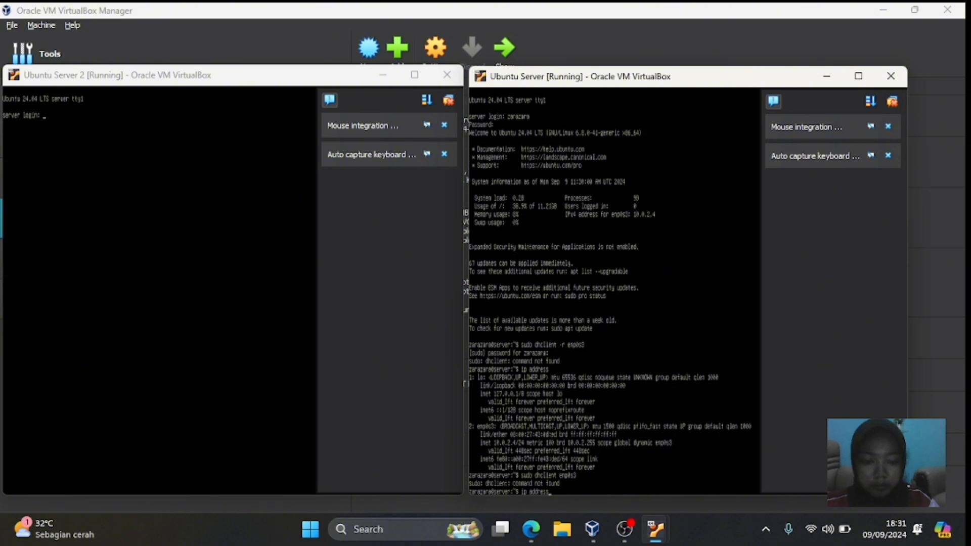
key(Return)
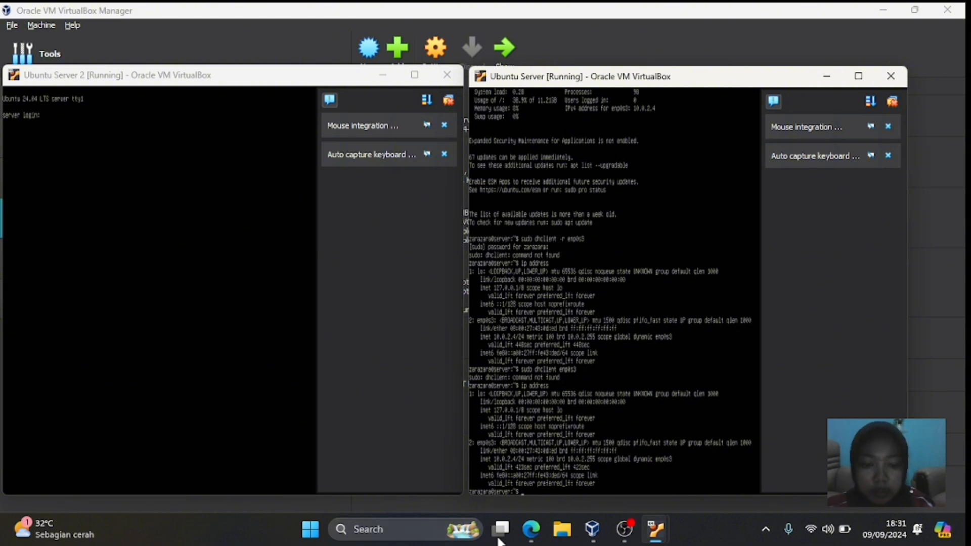
mouse_move(657, 523)
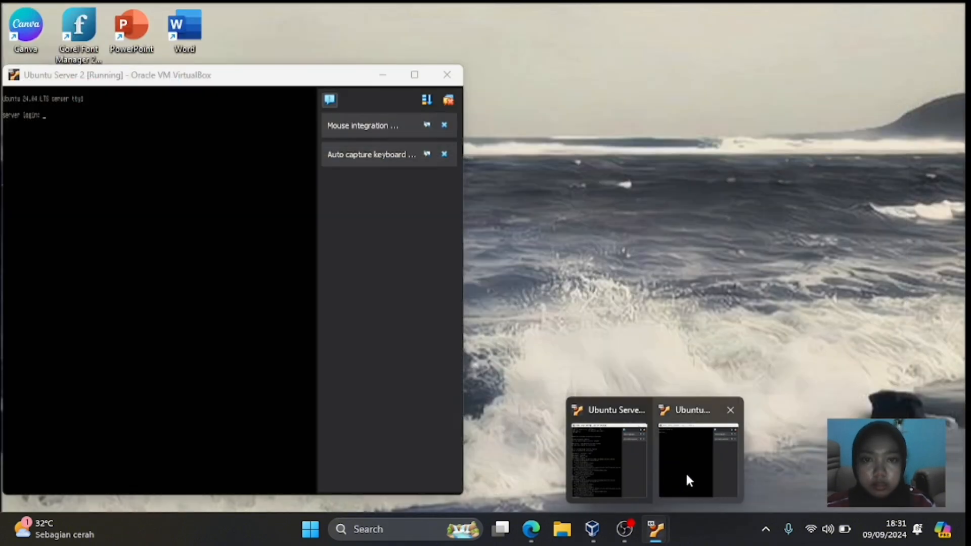
- On Ubuntu Server 2, enter the password and run 'sudo dhclient -r enp0s3'
click(686, 475)
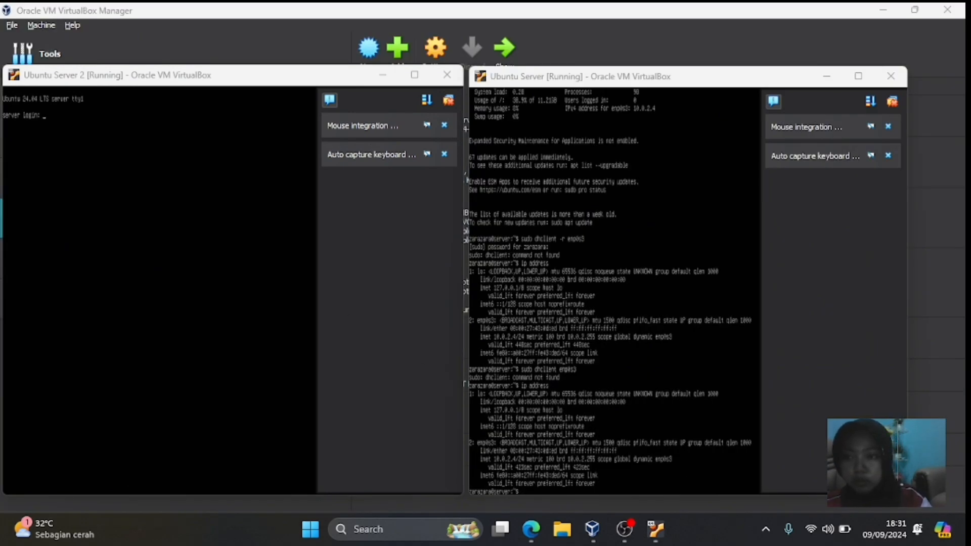
mouse_move(656, 531)
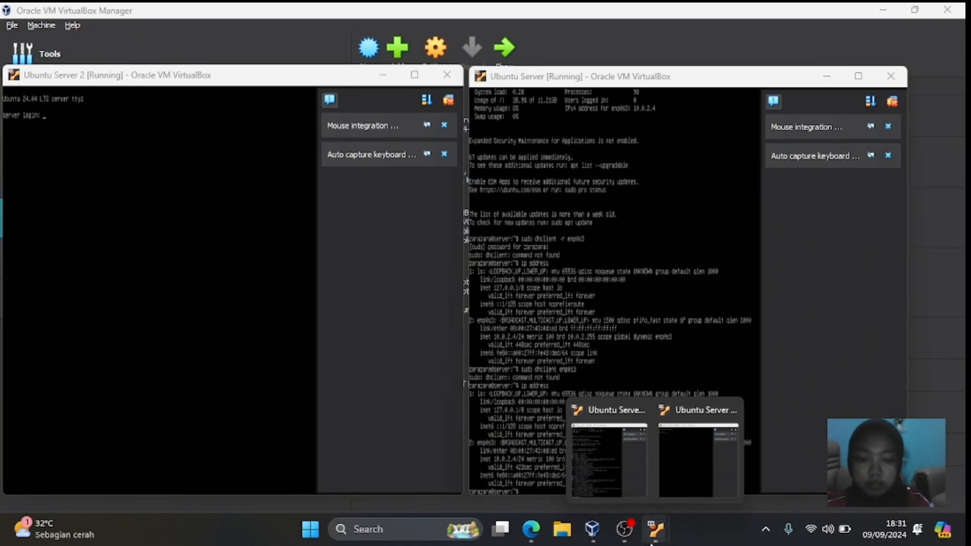
click(687, 490)
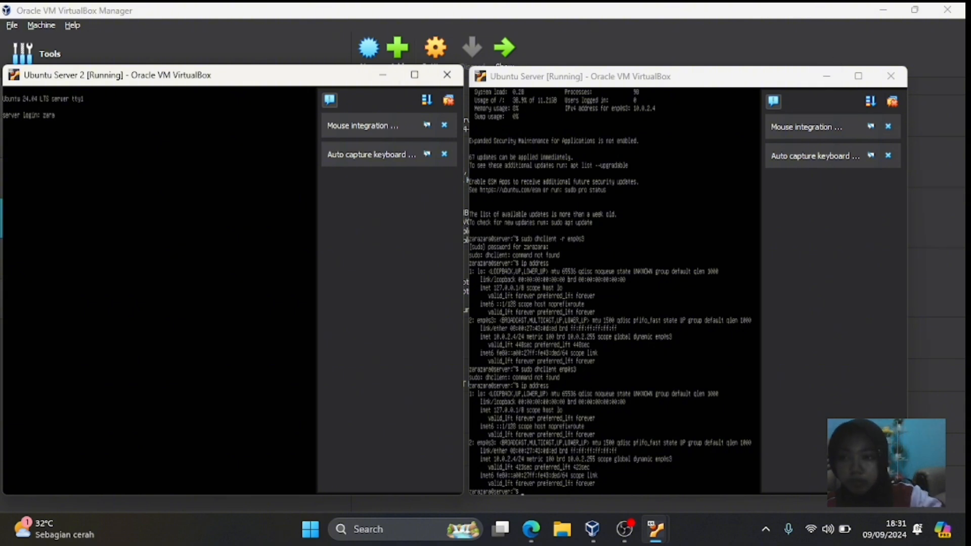
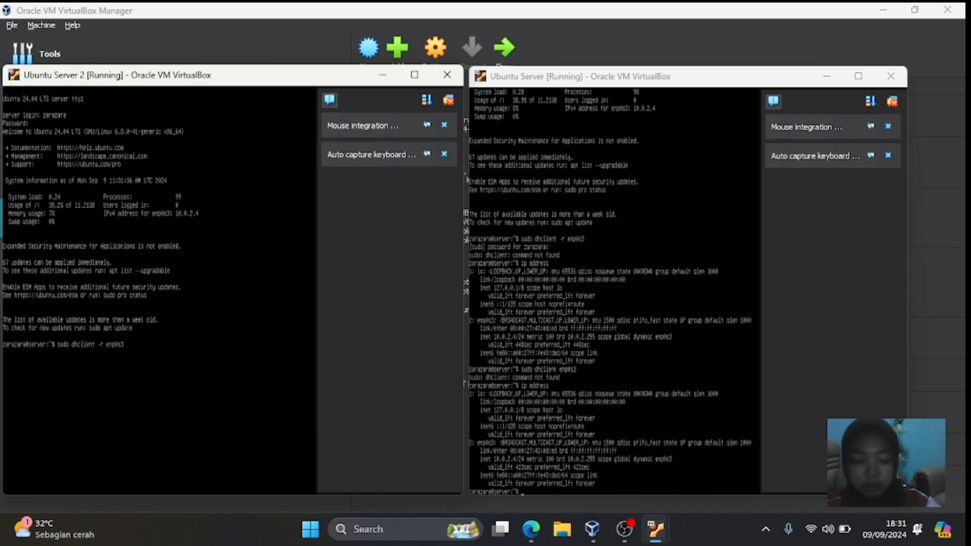
key(Return)
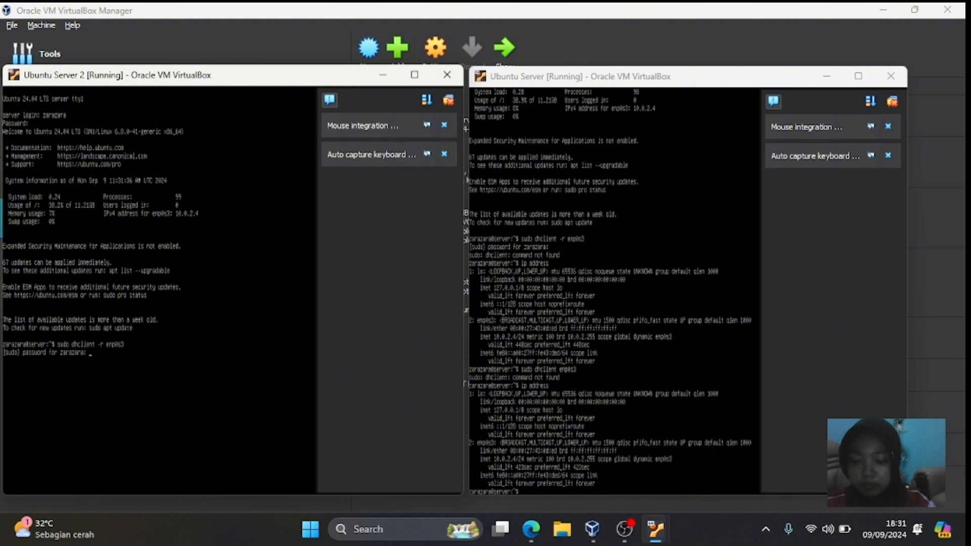
key(Return)
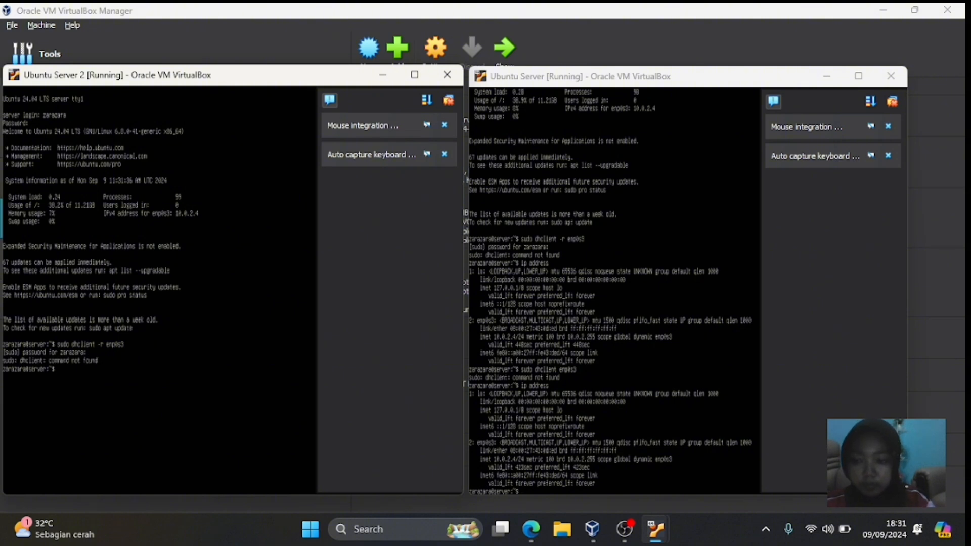
- Run 'ip address' and 'sudo dhclient enp0s3' on Ubuntu Server 2, then type 'ip address'
text(ip a)
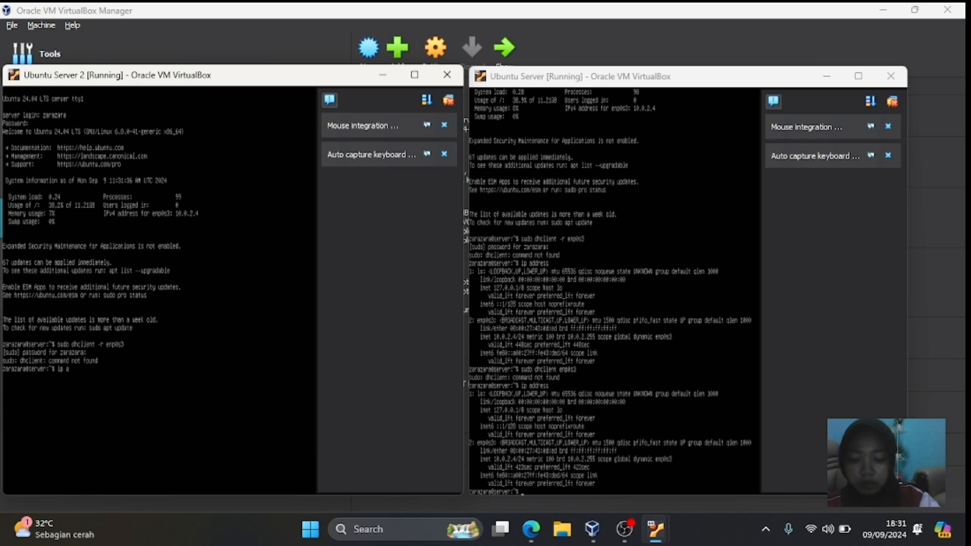
text(ddress)
key(Return)
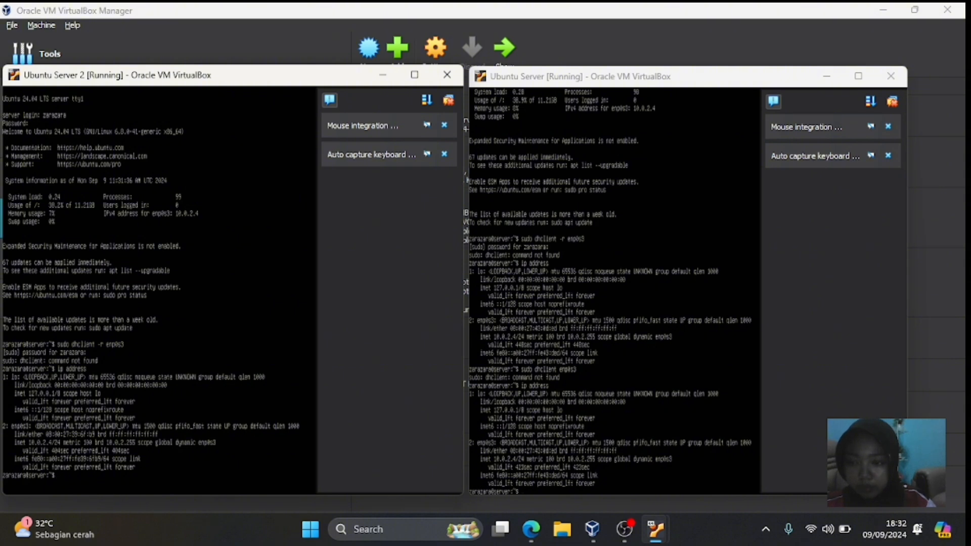
text(sudo)
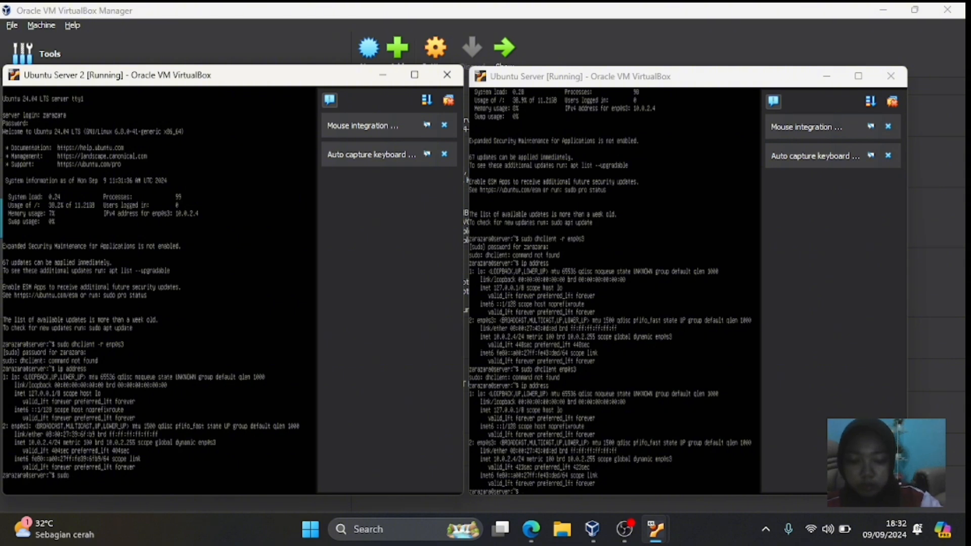
text( dhclient)
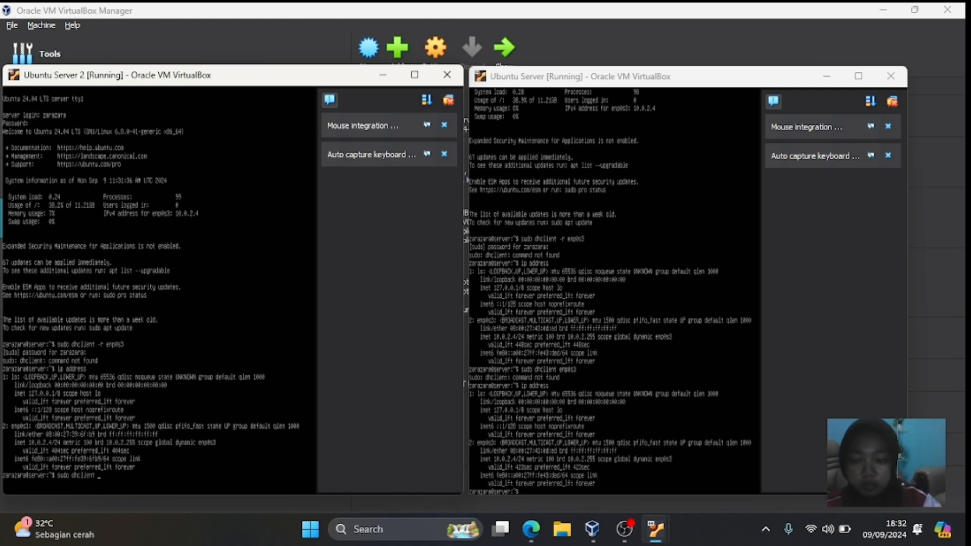
text( enp0s3)
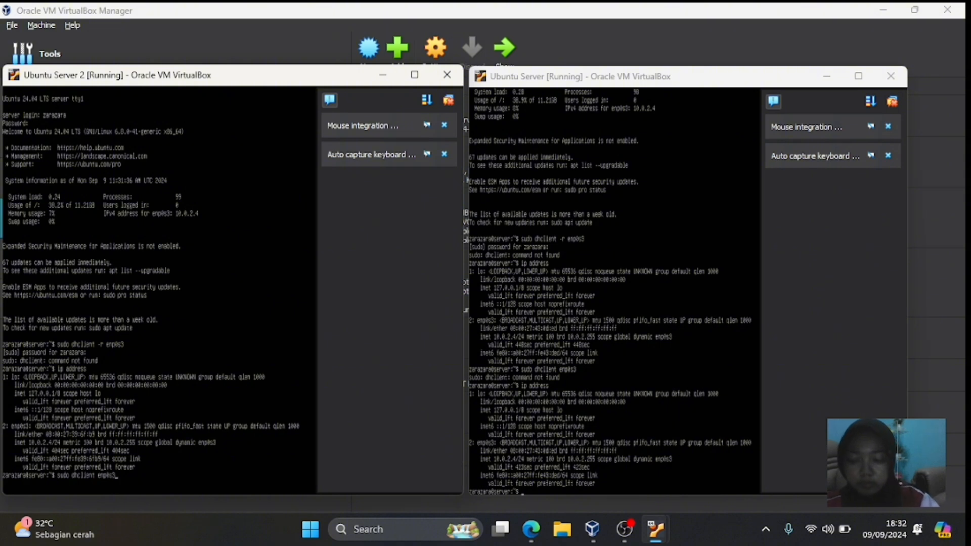
key(Return)
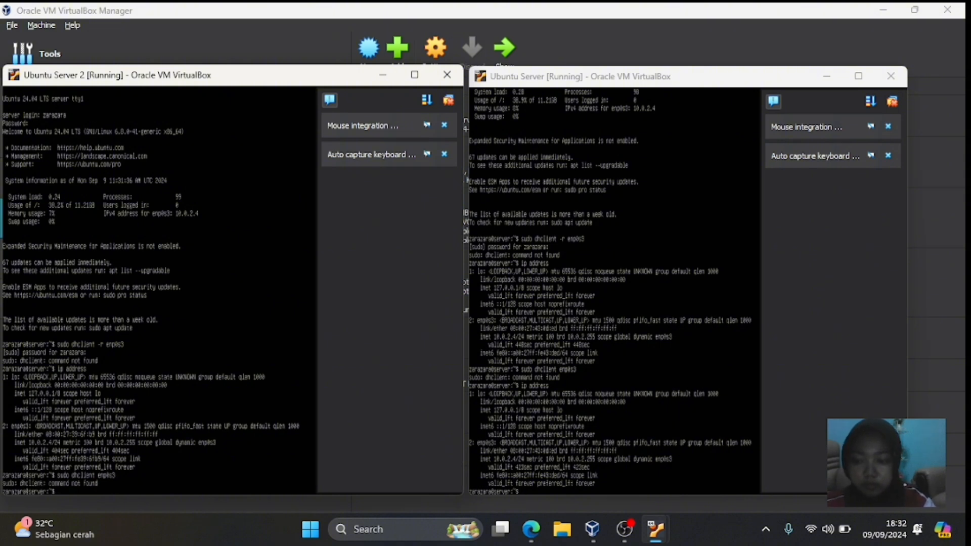
text(ip)
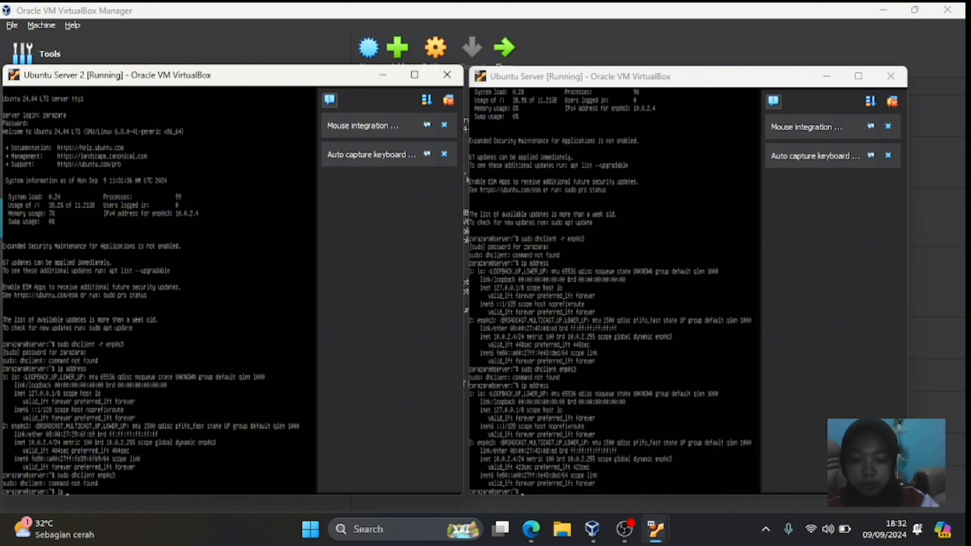
text( address)
- Re-list Ubuntu Server 2's addresses, then ping 10.0.2.4 and get continuous replies
key(Return)
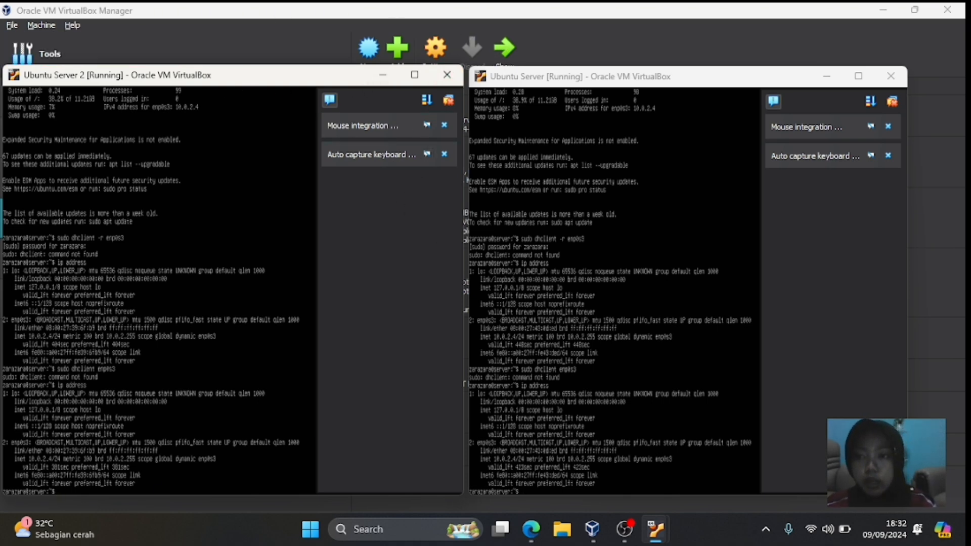
text(p)
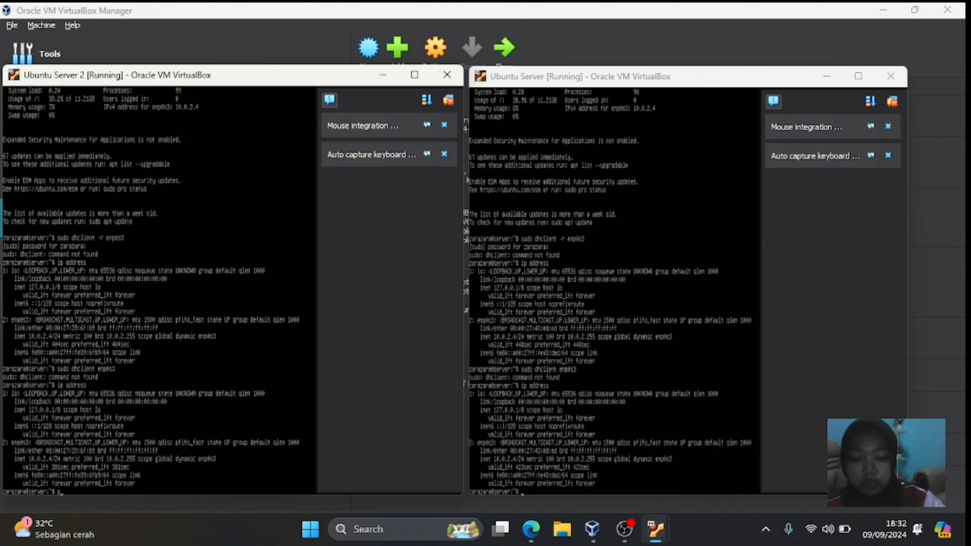
text(ing 1)
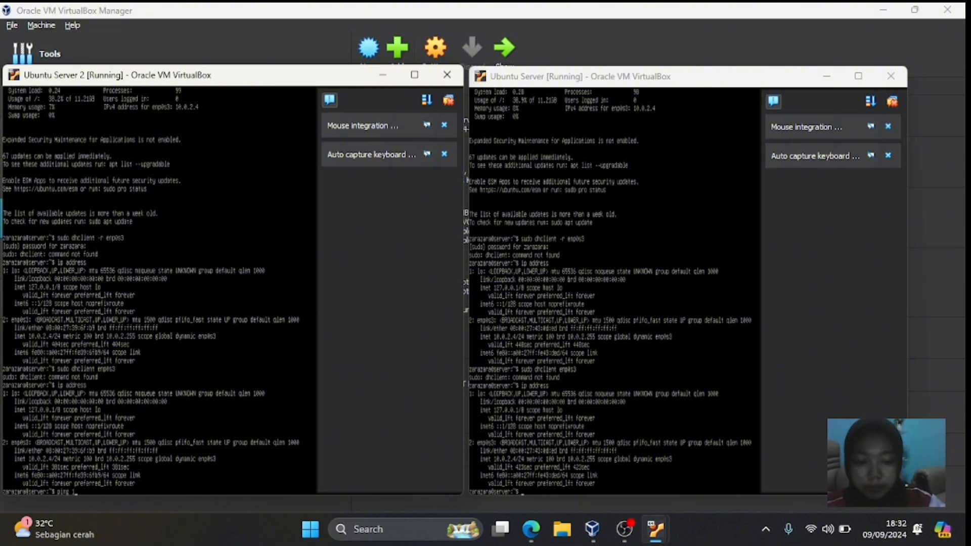
text(0)
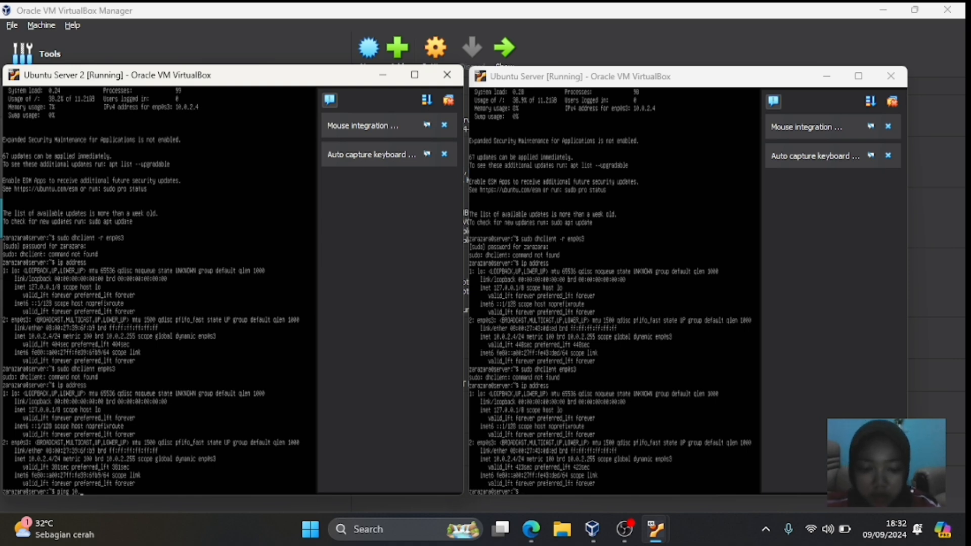
text(.0.2)
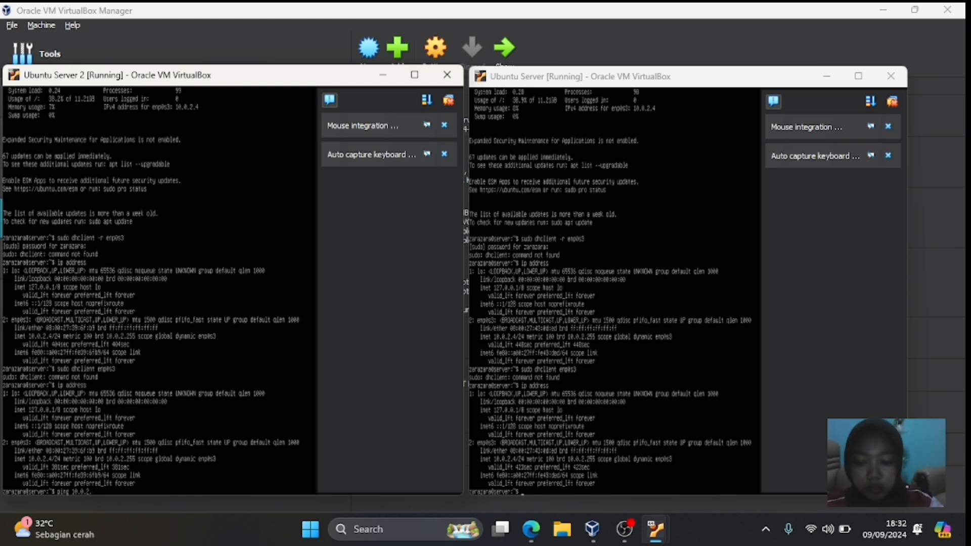
text(.4)
key(Return)
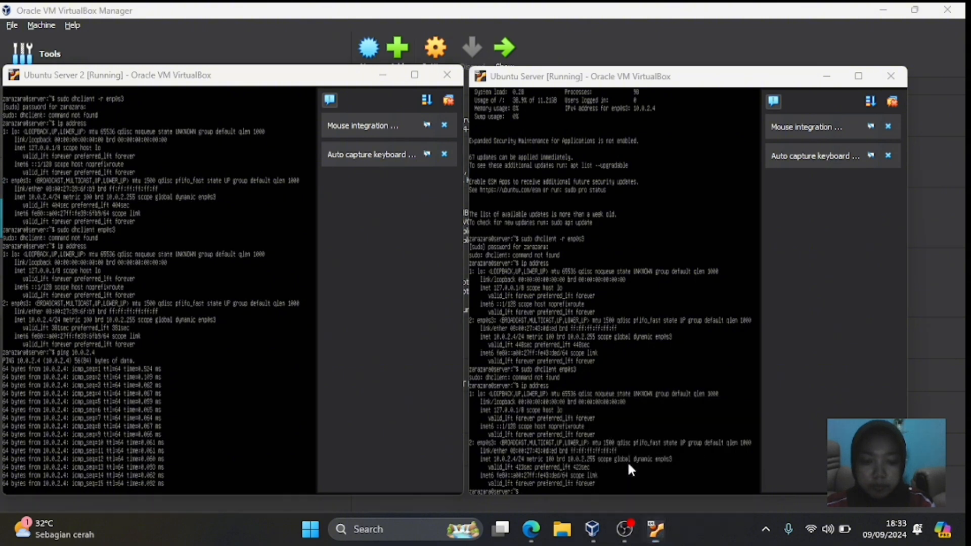
- Bring back the Ubuntu Server console and ping 10.0.2.4 from it
mouse_move(666, 520)
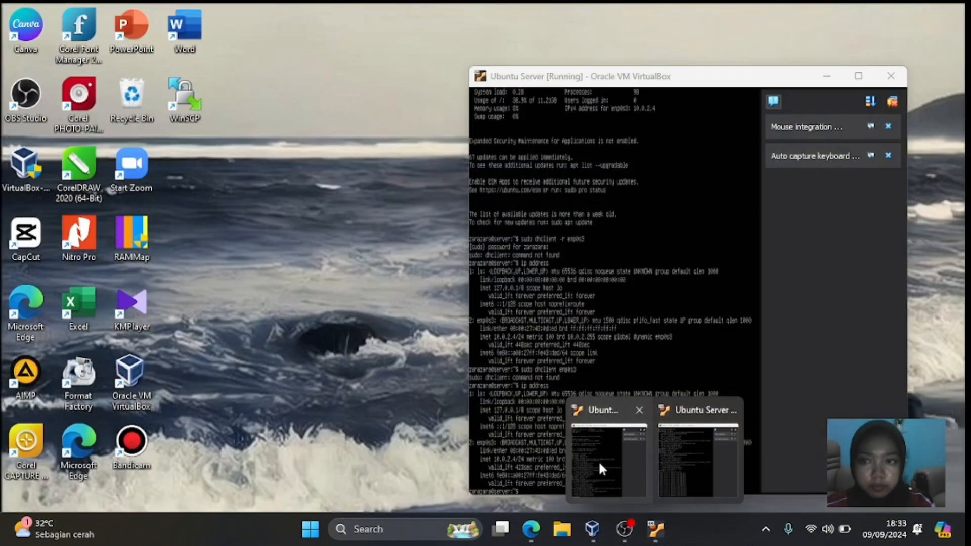
click(587, 459)
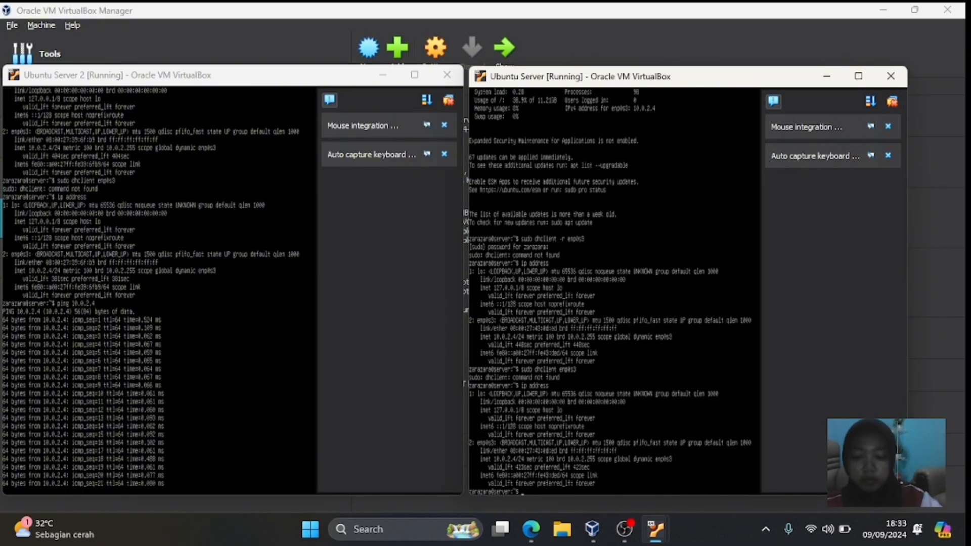
text(ping)
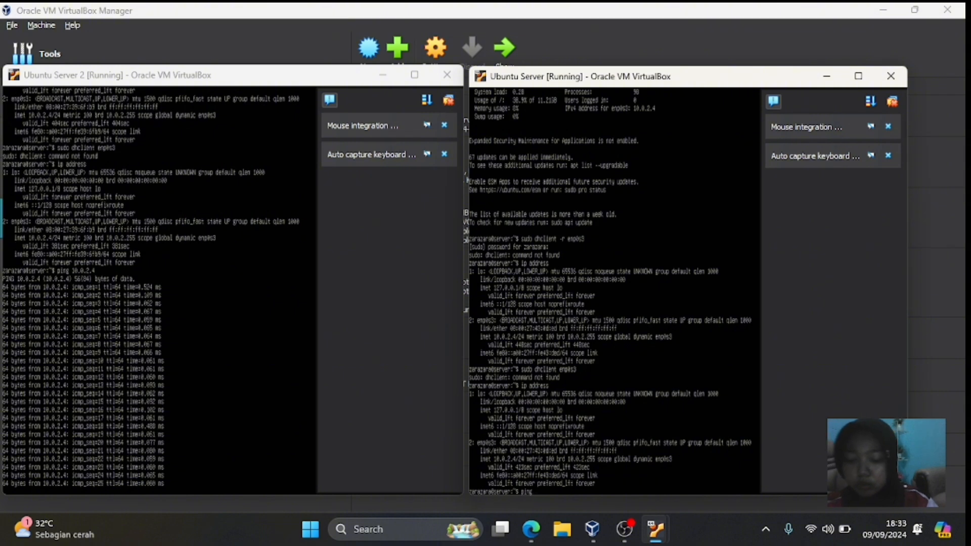
text( 2)
key(BackSpace)
key(BackSpace)
text(10)
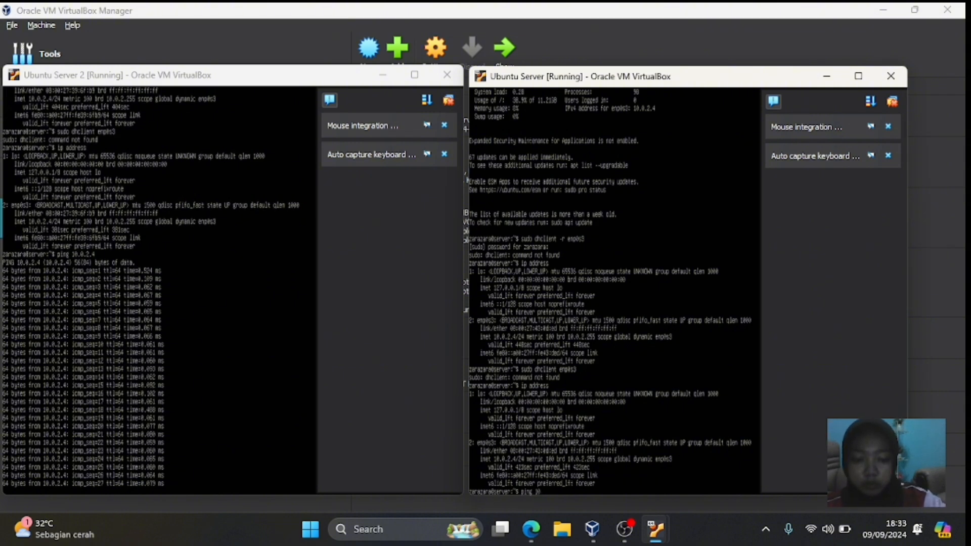
text(.0.2)
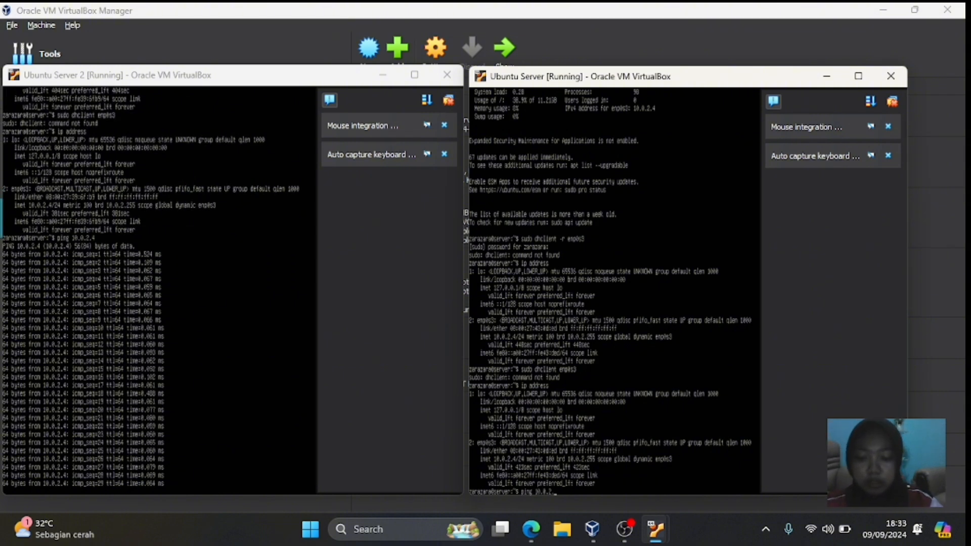
text(.4)
key(Return)
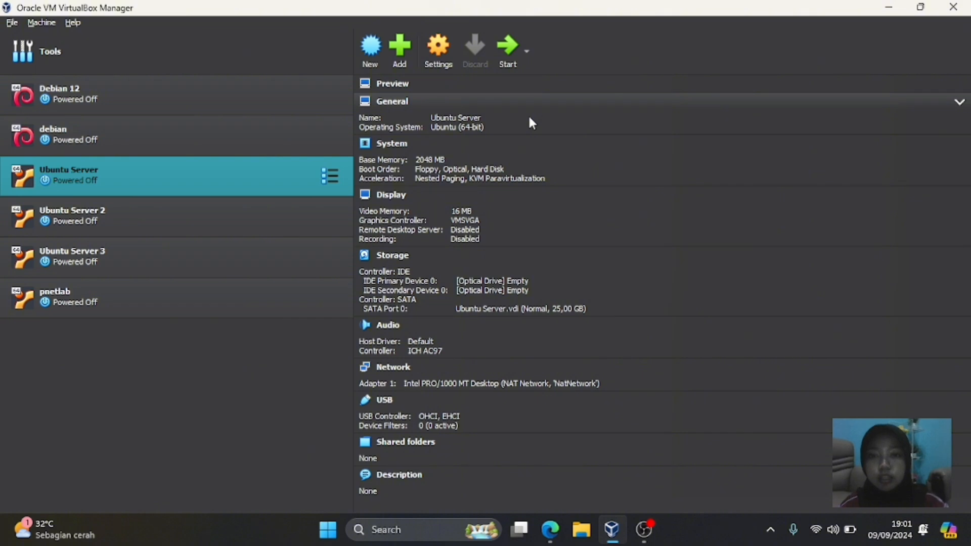
- Set Ubuntu Server's Adapter 1 to Bridged Adapter on Intel(R) Wireless-AC 9461 and save
click(446, 45)
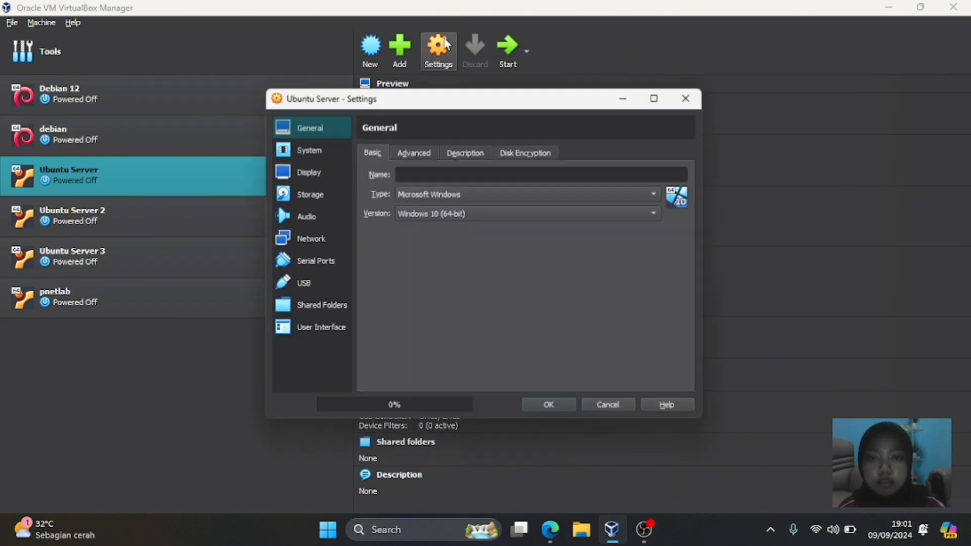
click(317, 241)
click(473, 193)
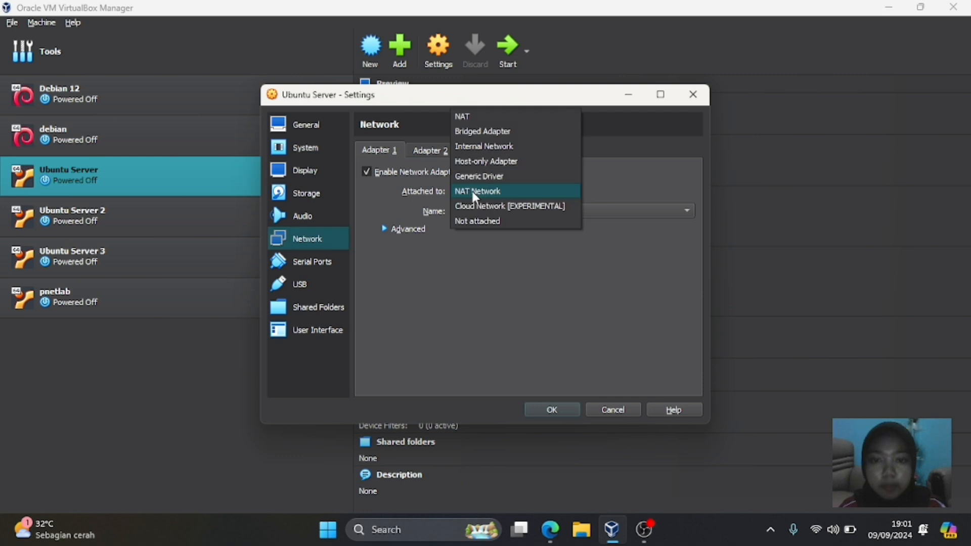
click(490, 137)
click(502, 213)
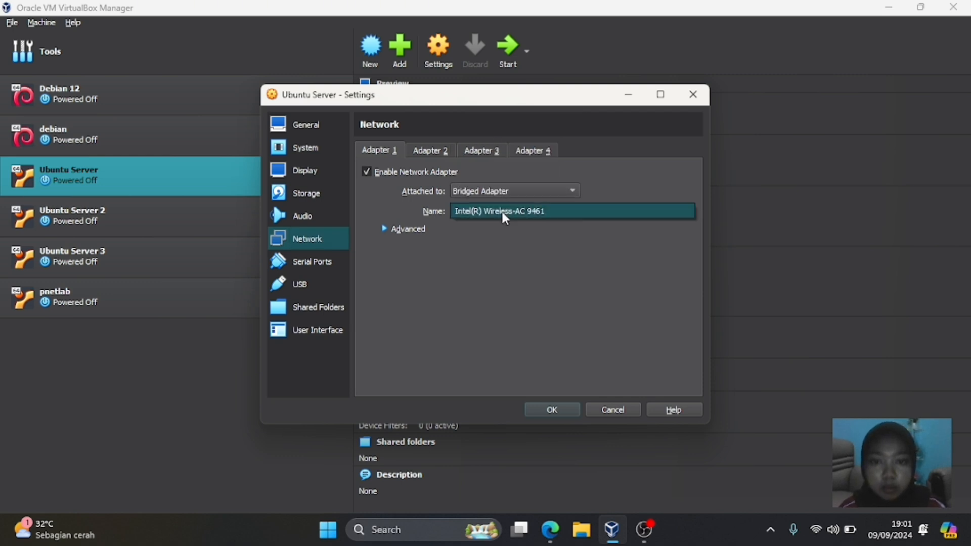
click(511, 212)
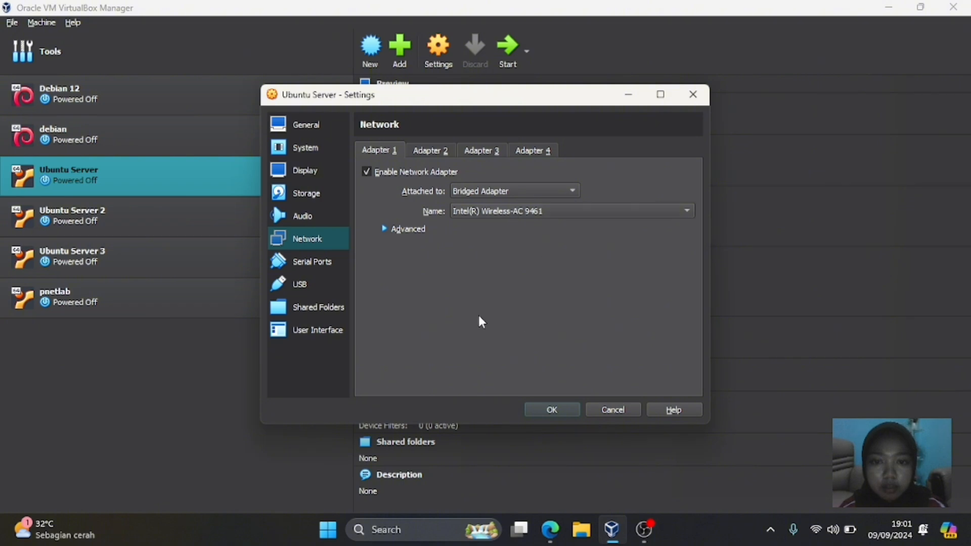
click(512, 213)
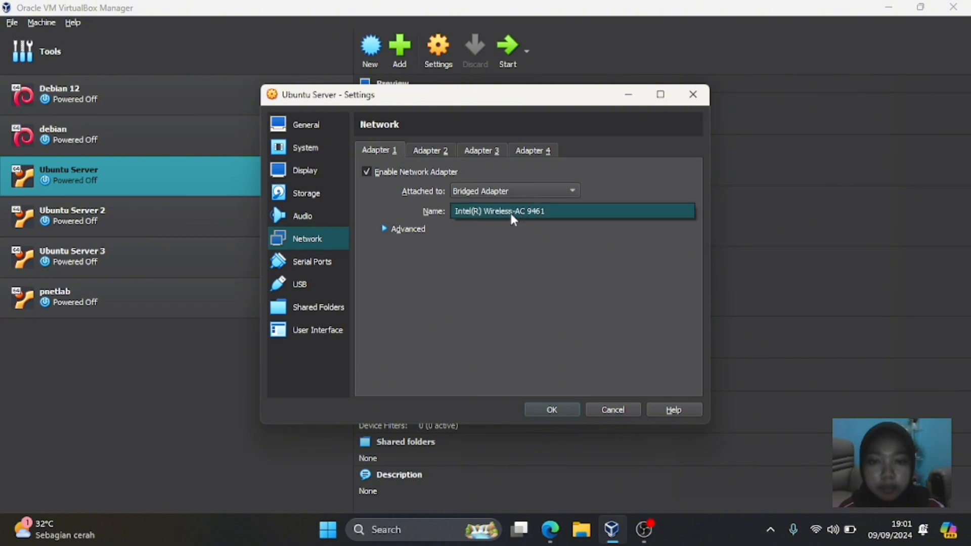
click(567, 261)
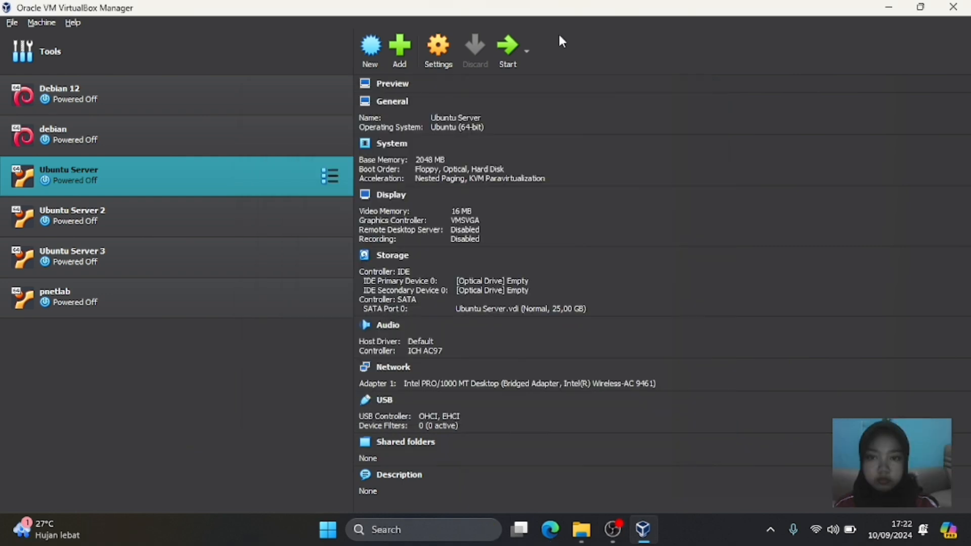
- Start the Ubuntu Server VM in scaled mode and log in at its console
click(508, 57)
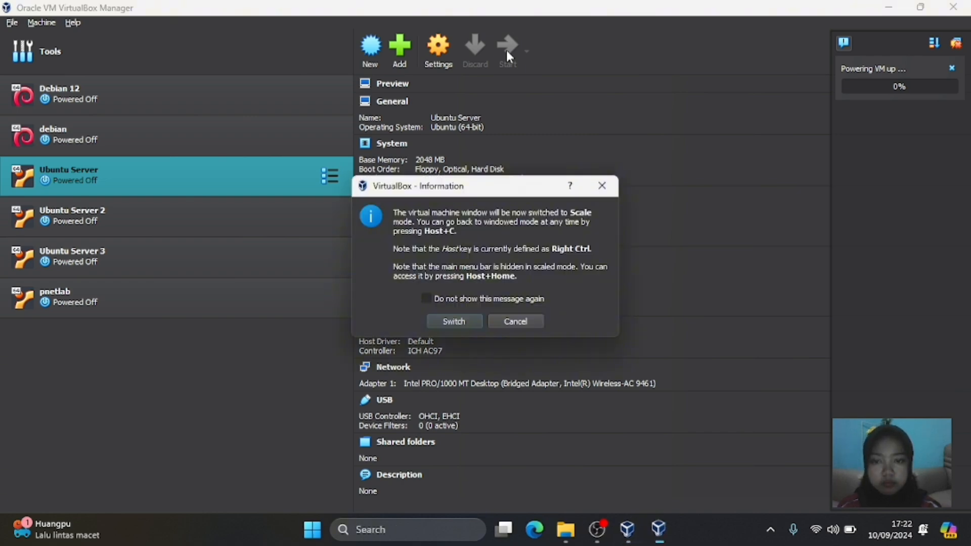
click(470, 323)
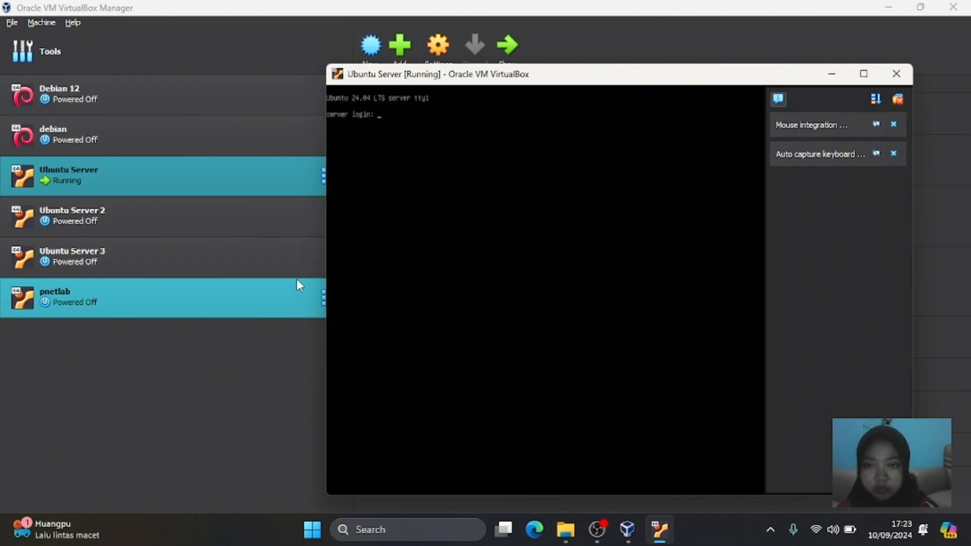
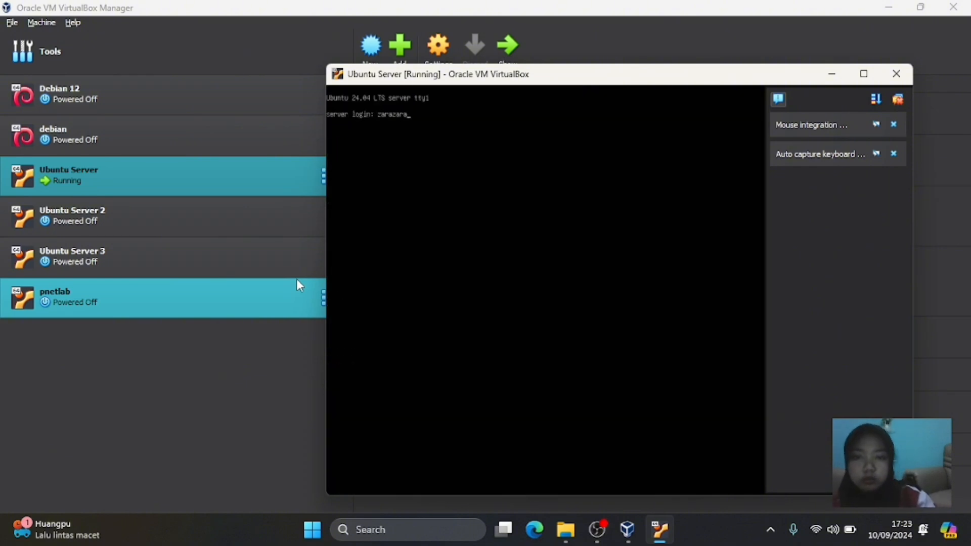
key(Return)
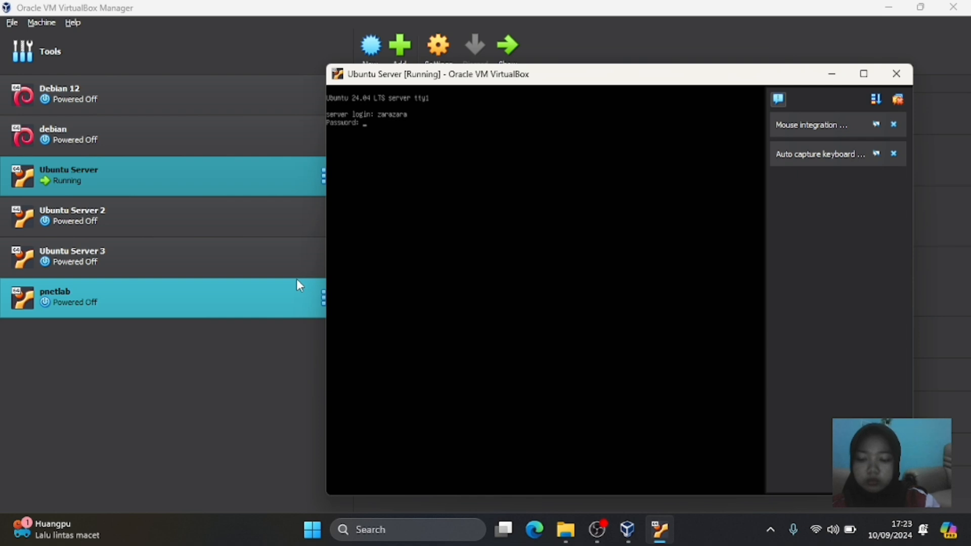
key(Return)
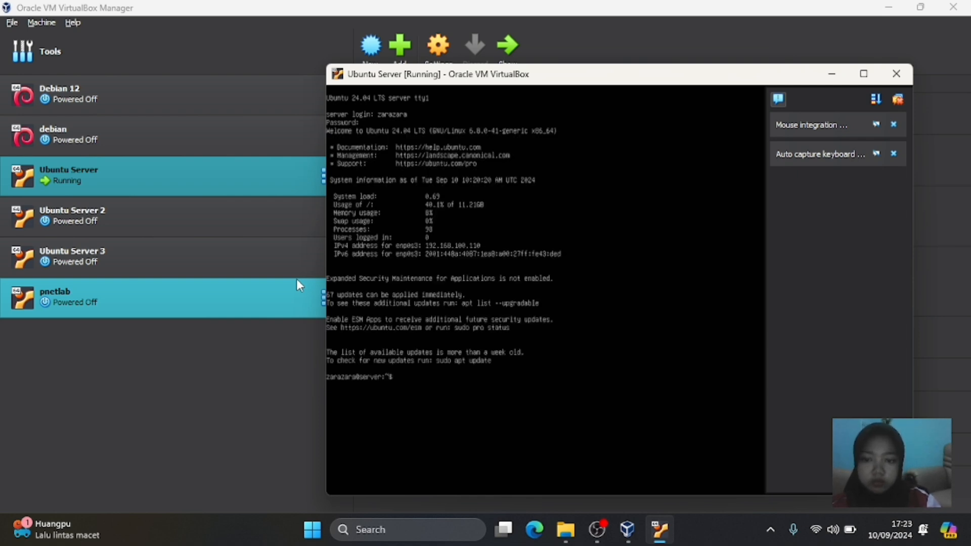
- Check enp0s3 with ip address, release and renew its DHCP lease, and recheck: 192.168.100.110/24
text(ip ad)
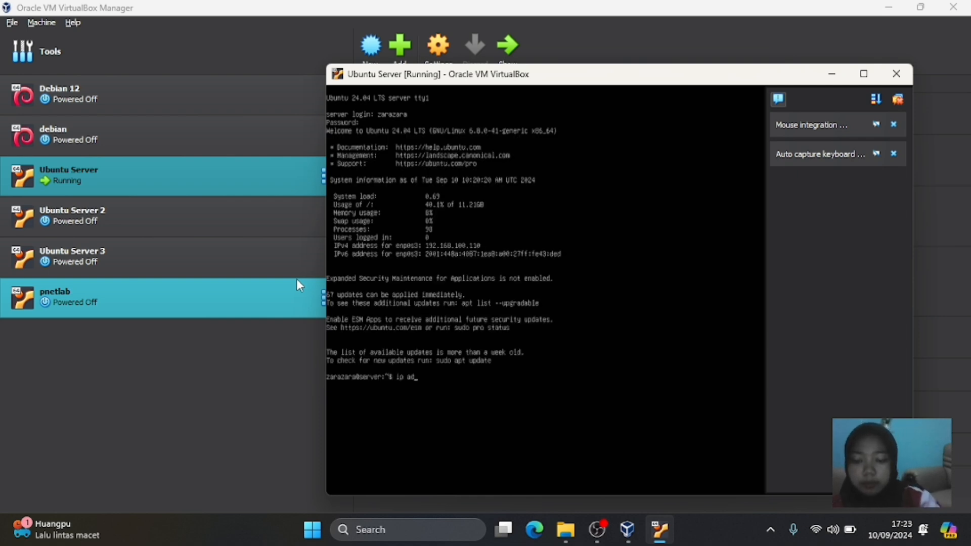
text(dress)
key(Return)
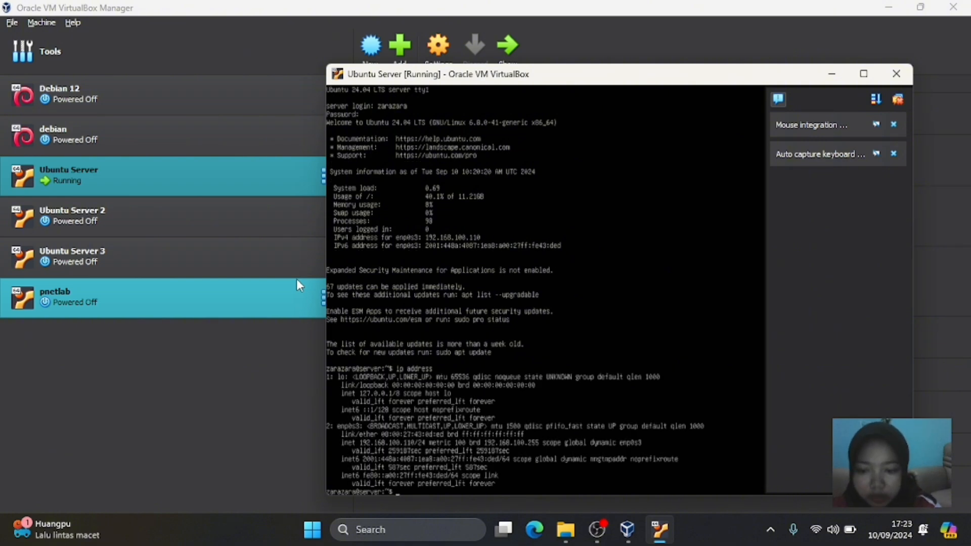
text(sud)
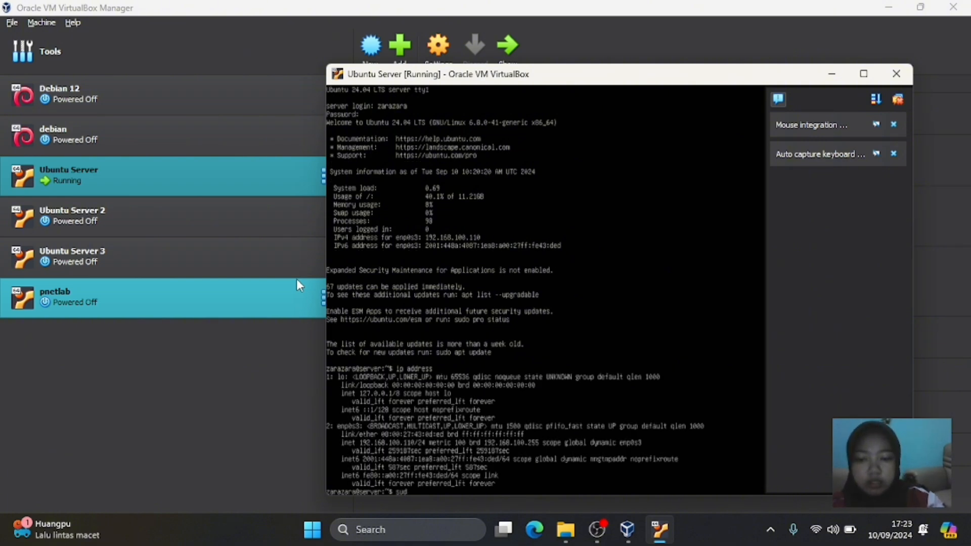
text(o)
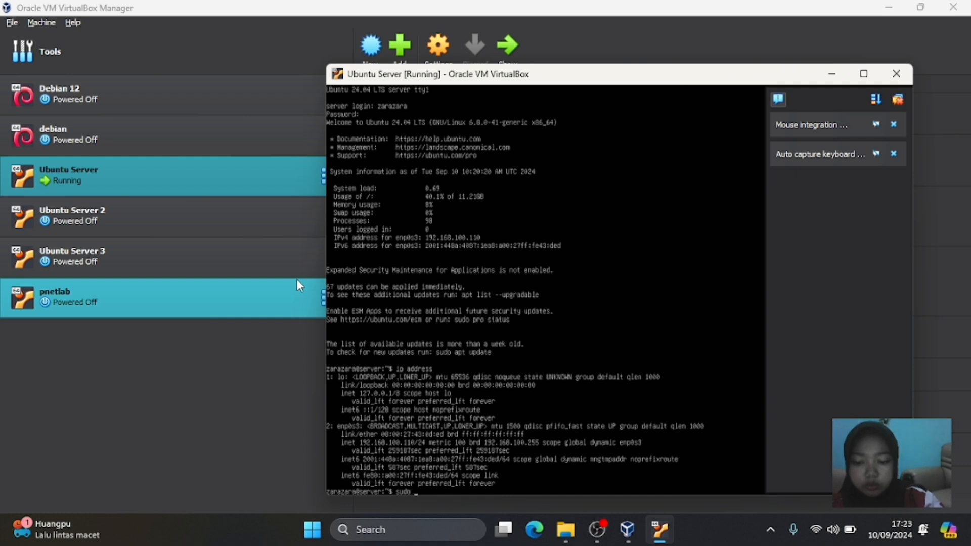
text( dhclient)
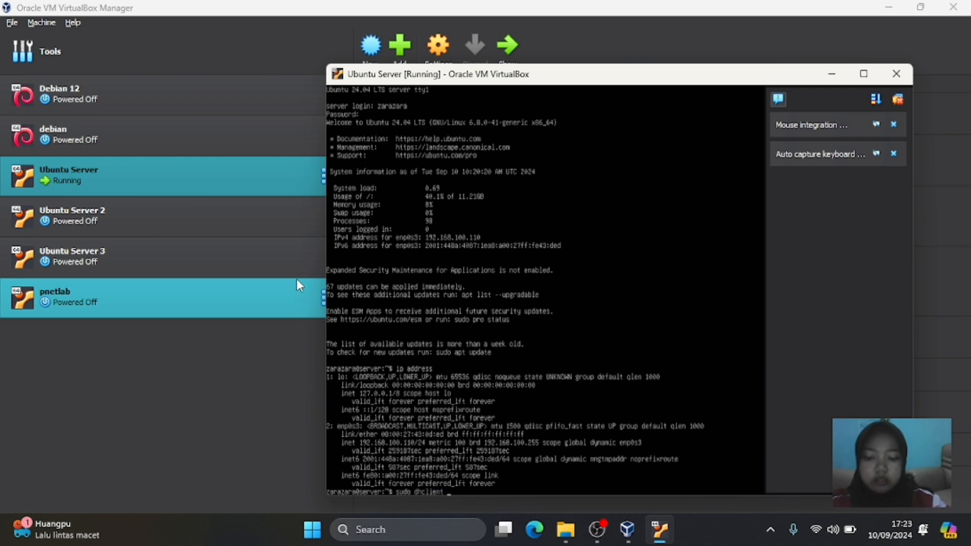
text( -r)
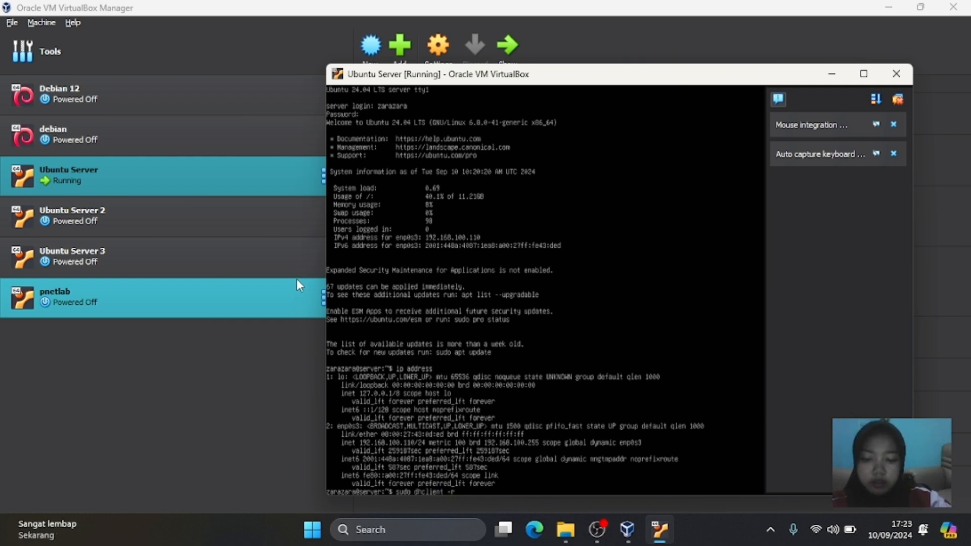
text( enp0s3)
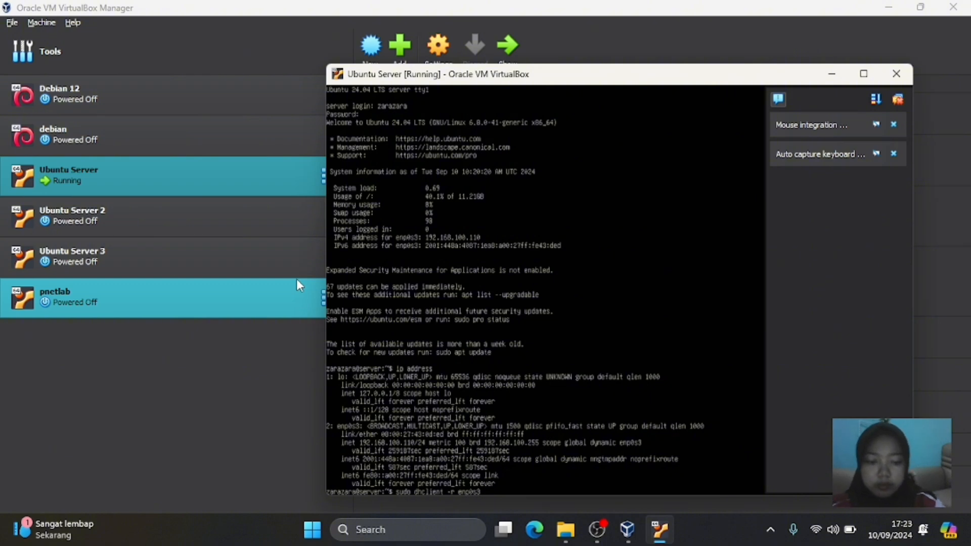
key(Return)
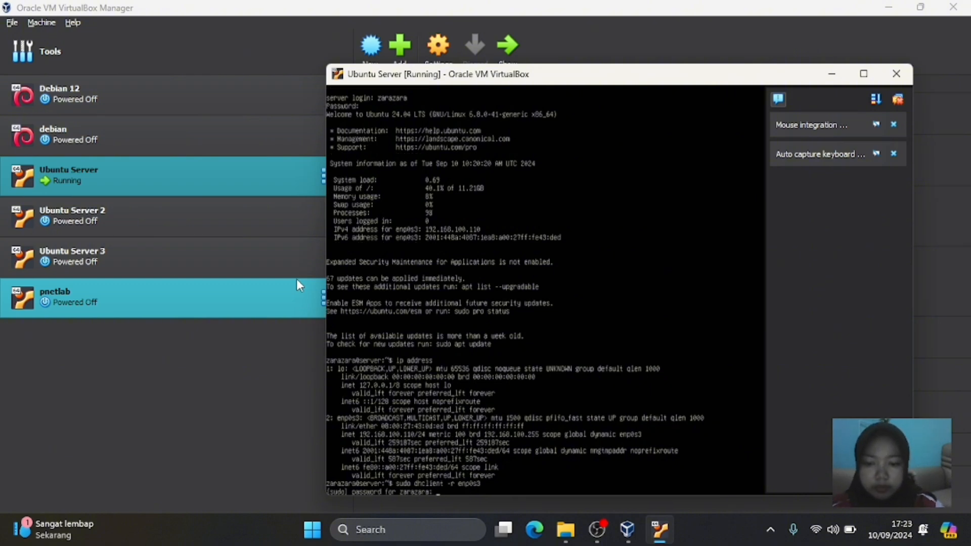
key(Return)
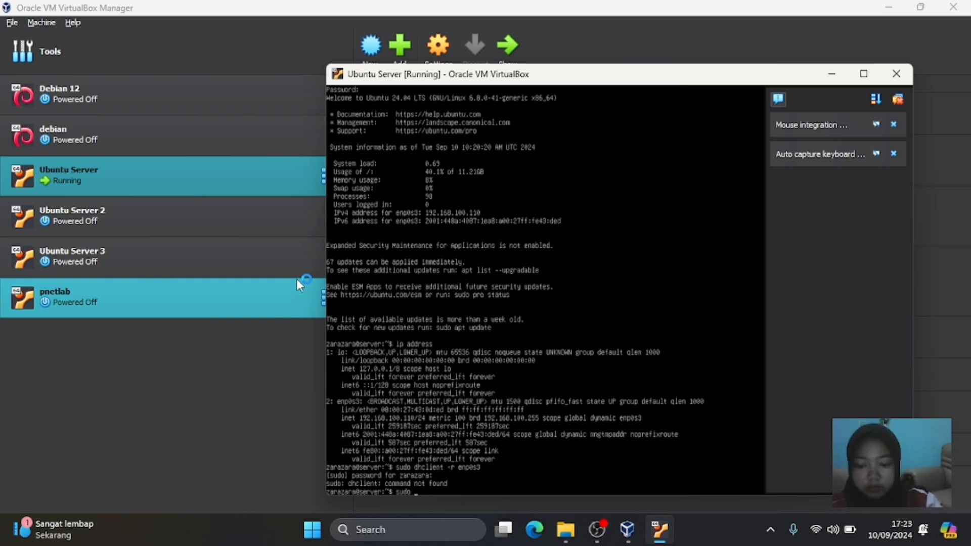
text(dhclient enp0s3)
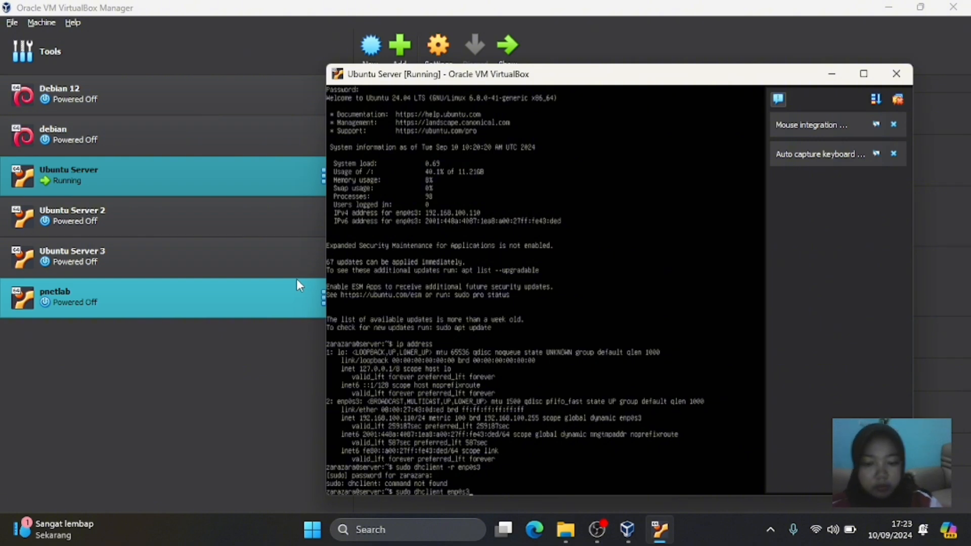
key(Return)
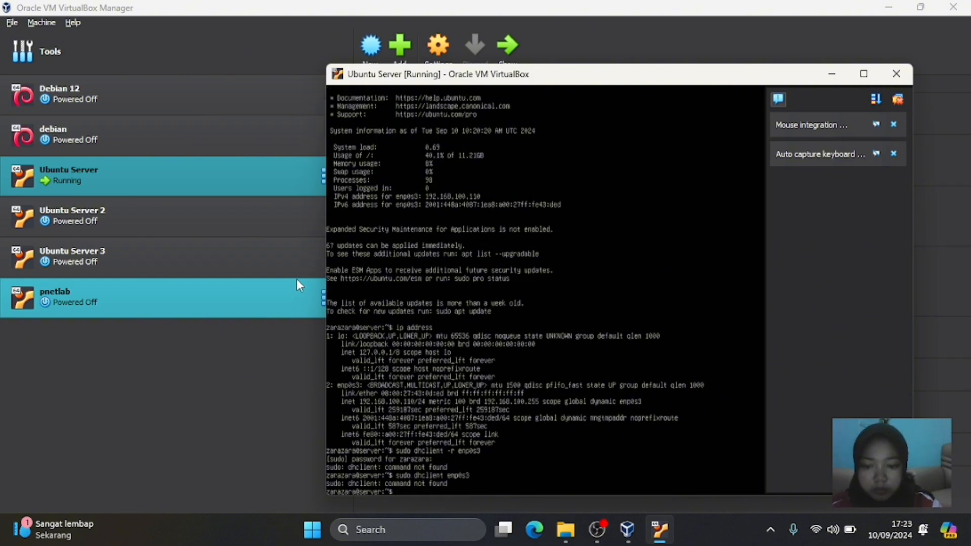
text(ip add)
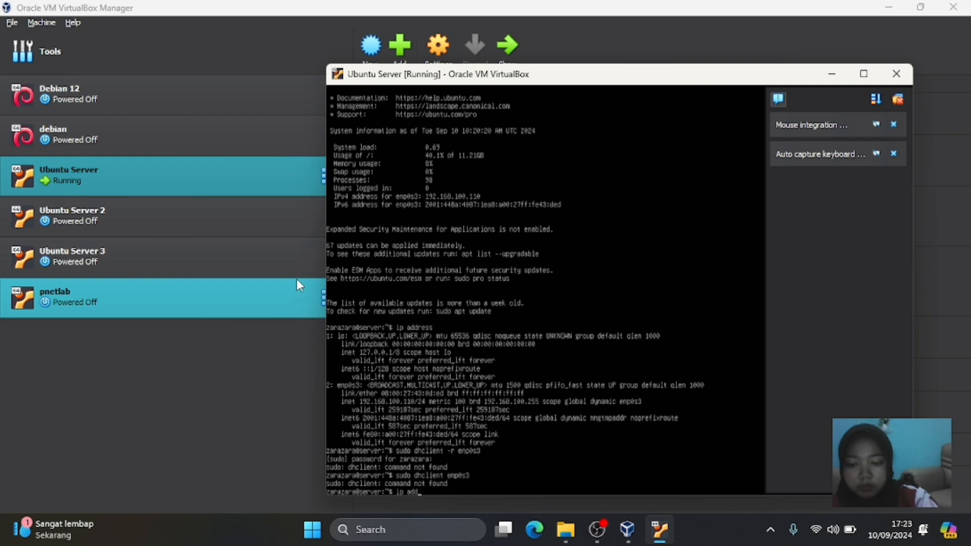
text(ress)
key(Return)
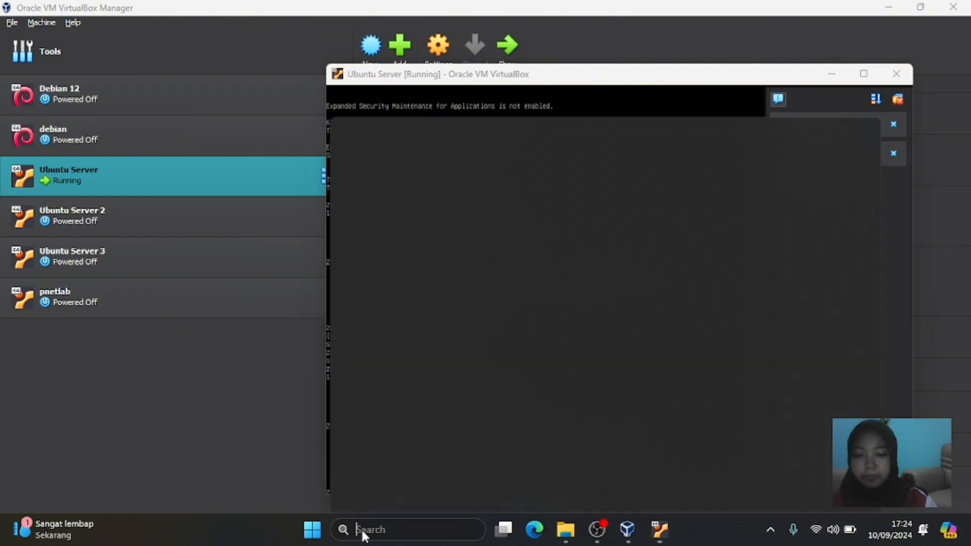
- Launch the Network Connections panel from the Run box and bring the Ubuntu Server window back
click(362, 530)
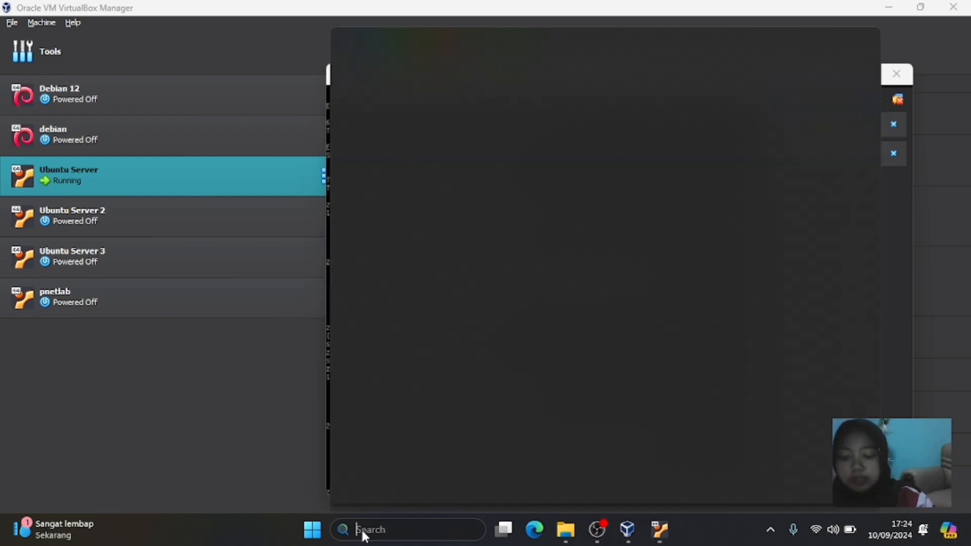
key(super+r)
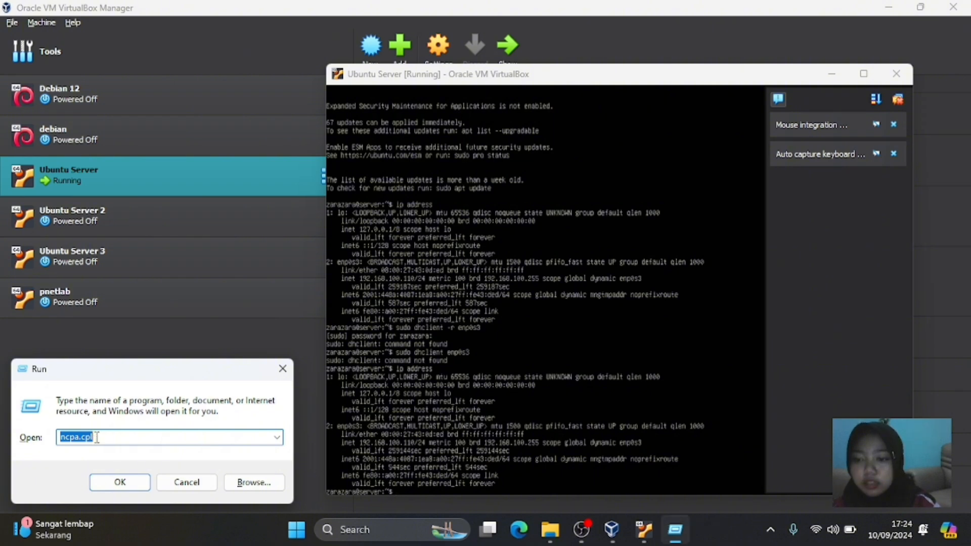
click(127, 483)
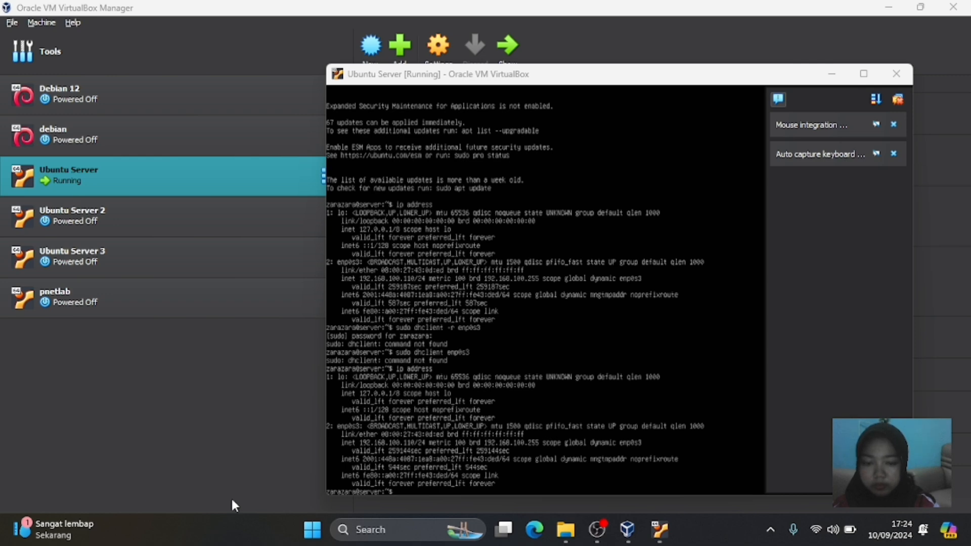
click(269, 470)
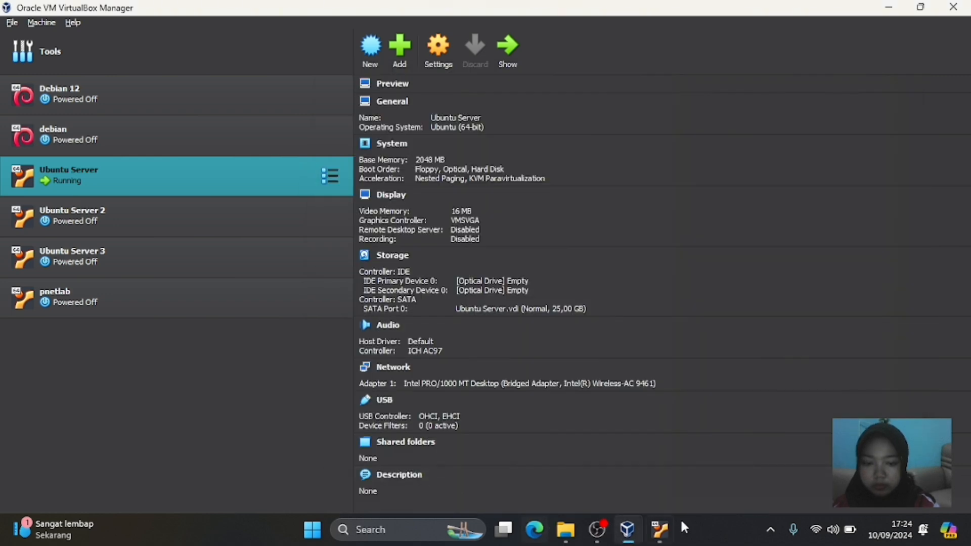
mouse_move(662, 515)
click(661, 488)
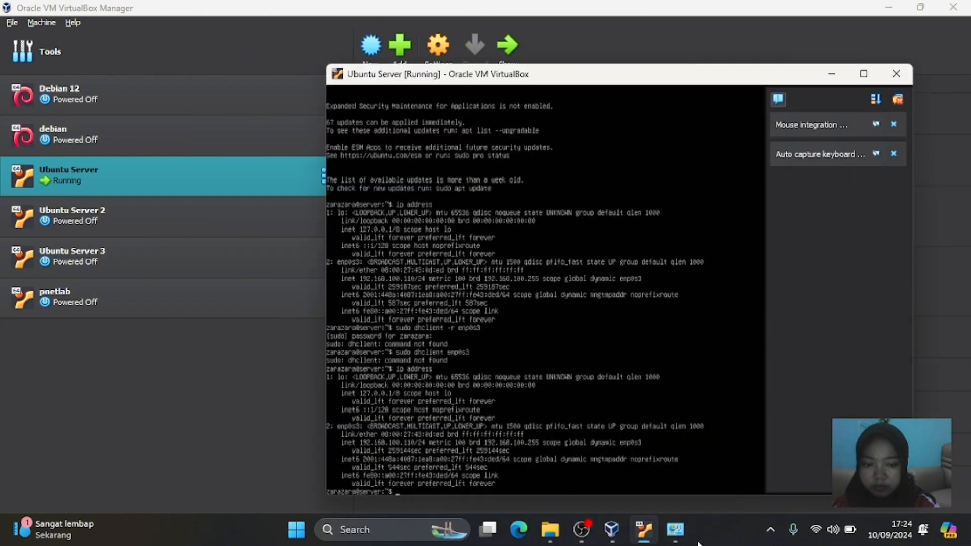
- Read the Wi-Fi adapter's IPv4 address 192.168.100.151 in its details, close the dialogs, and minimize Network Connections
click(675, 529)
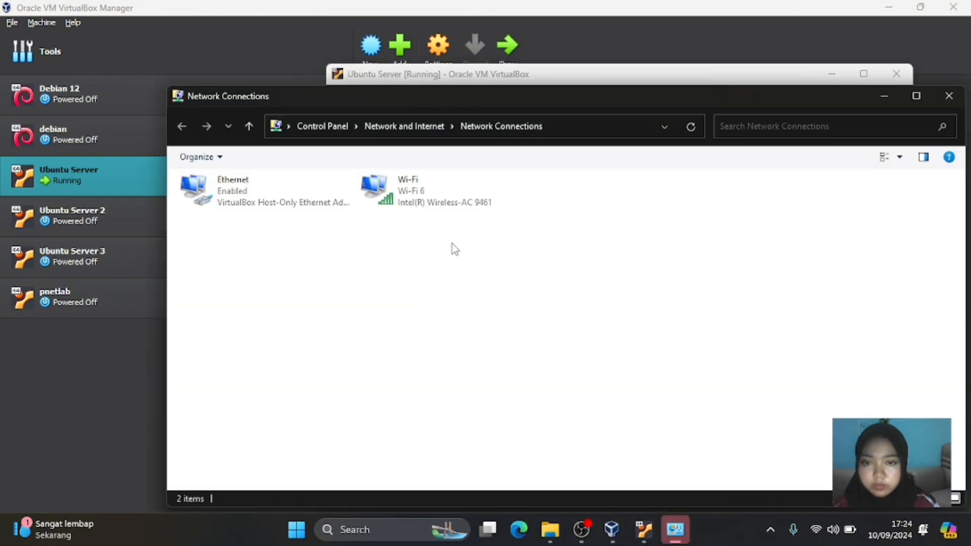
click(401, 197)
double_click(401, 197)
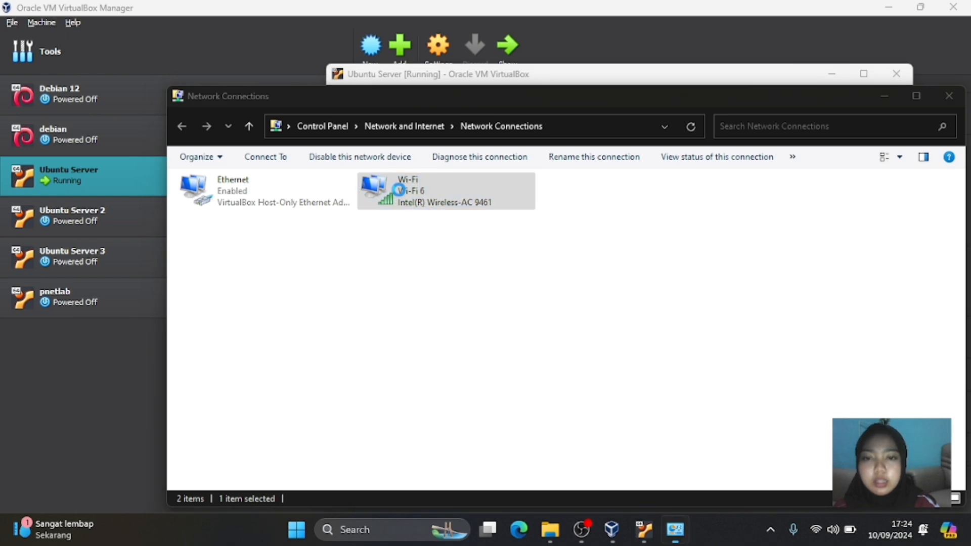
click(393, 284)
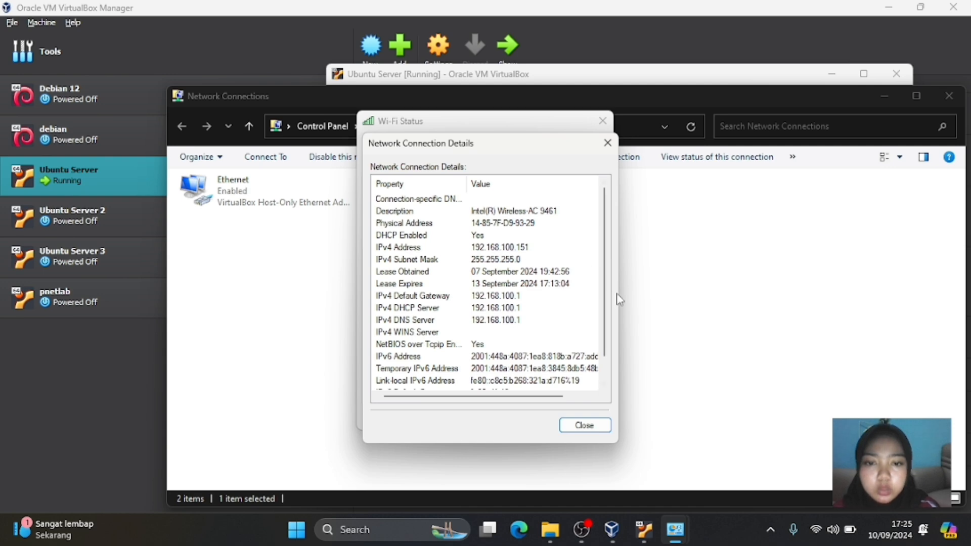
click(584, 425)
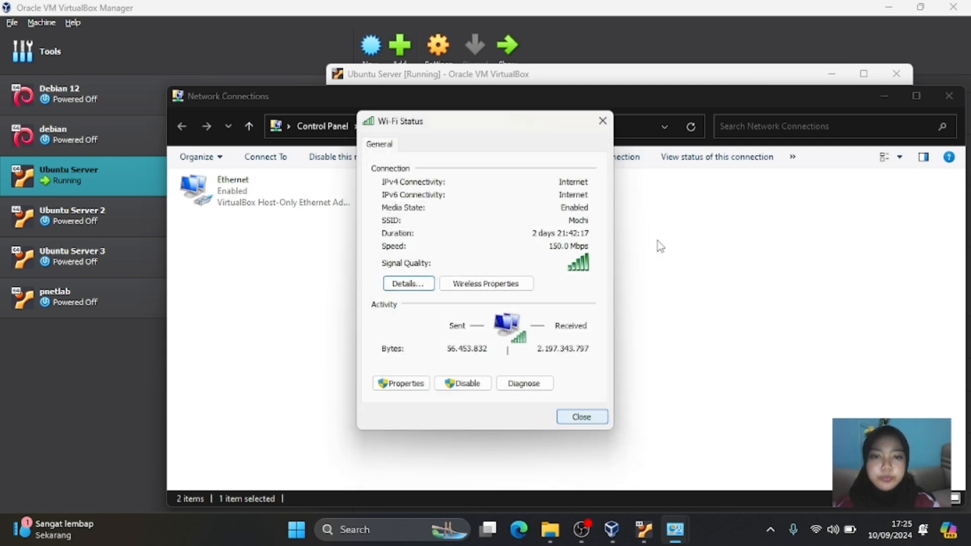
click(579, 420)
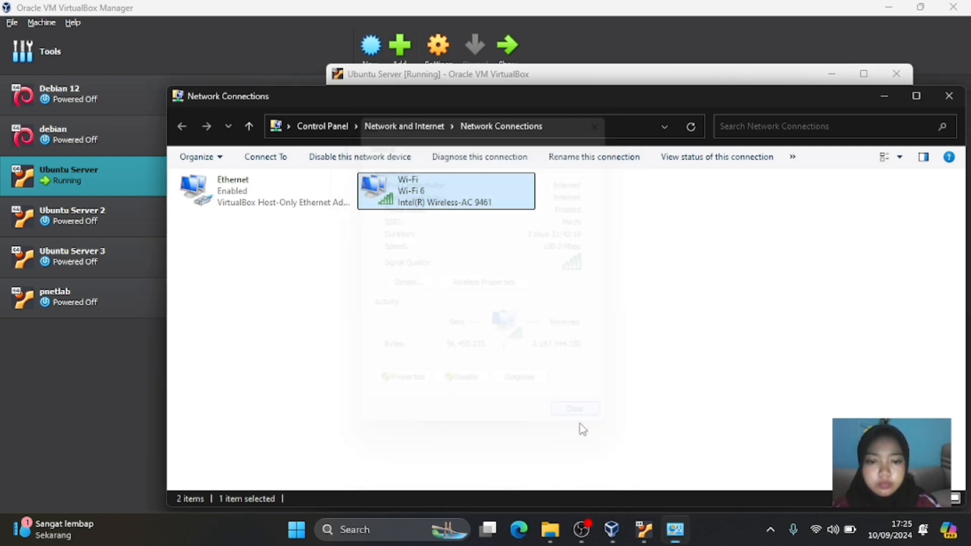
click(885, 96)
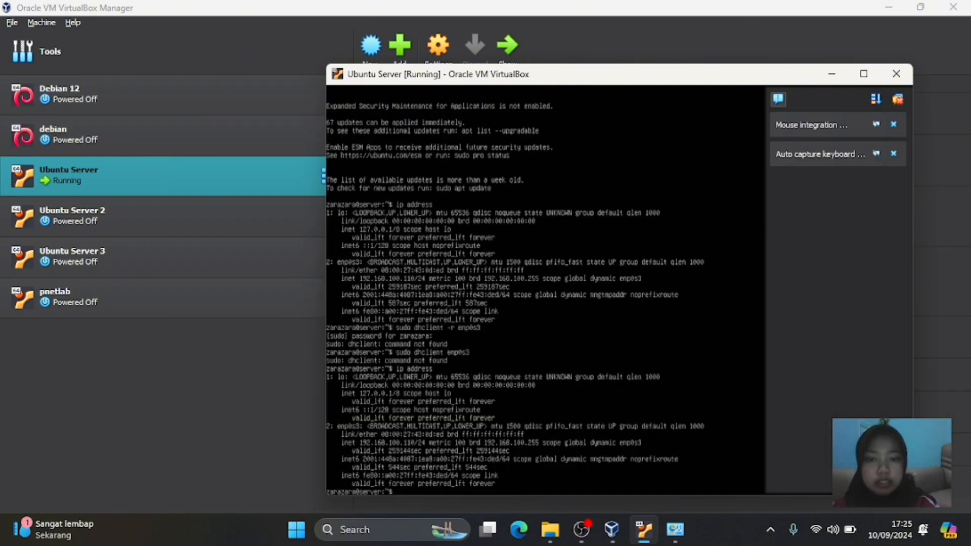
- Ping the host's Wi-Fi address 192.168.100.151 from the VM console
text(pi)
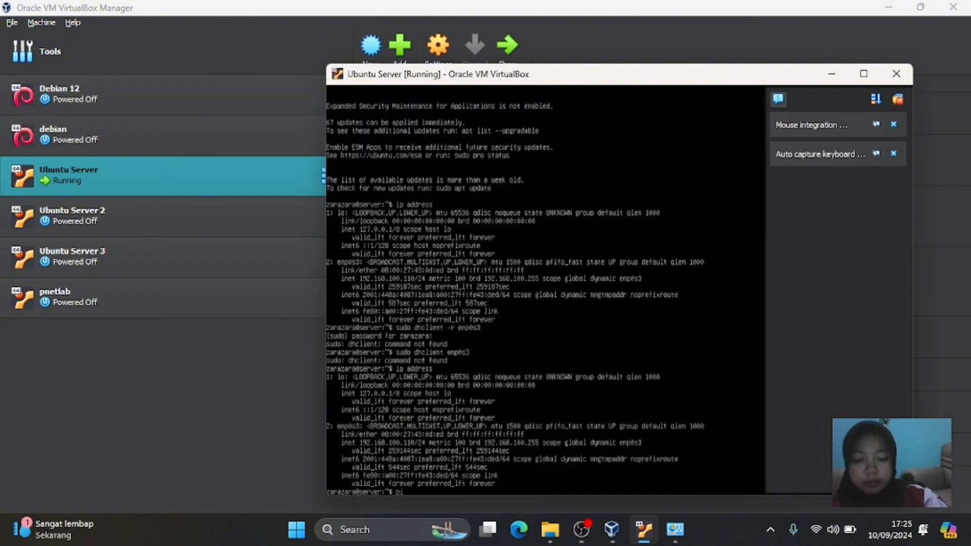
text(ng 19)
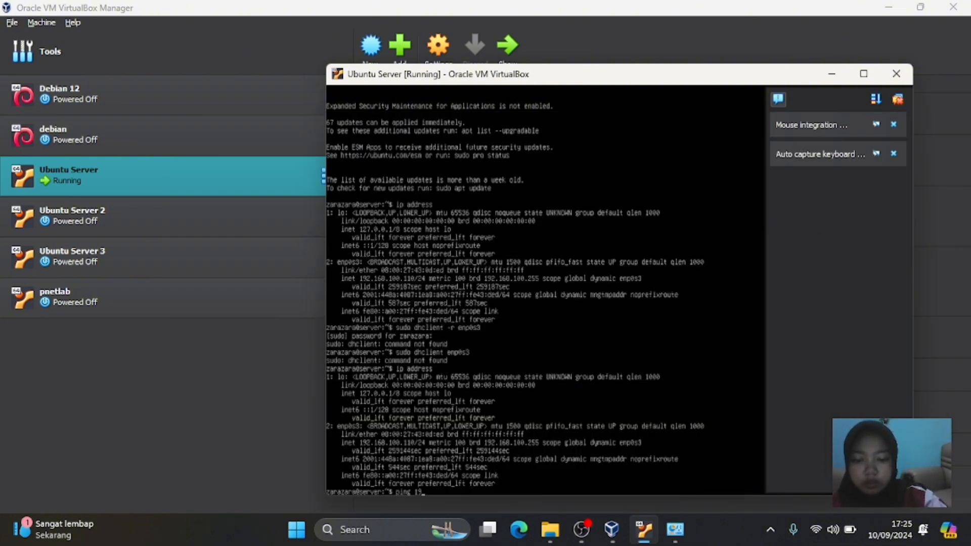
text(2.16)
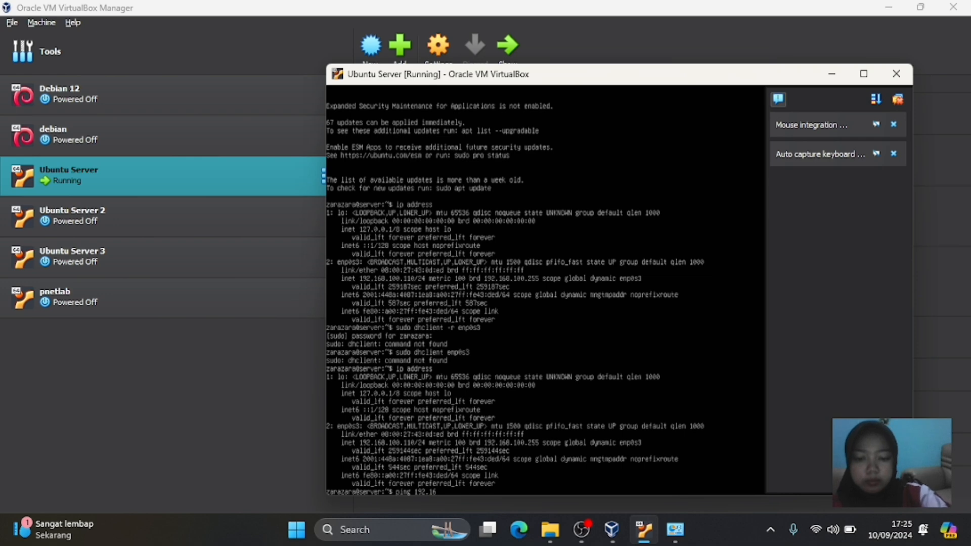
text(8.100.15)
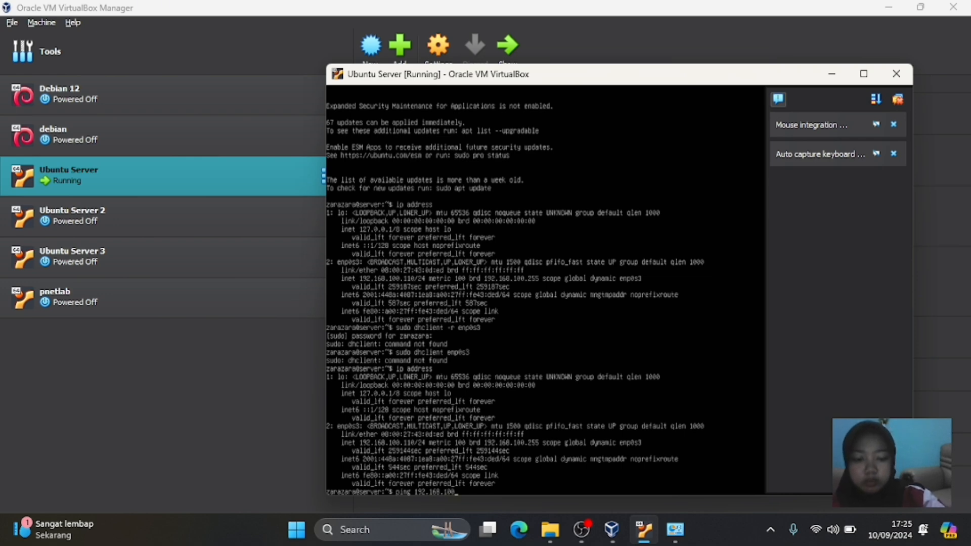
text(1)
key(Return)
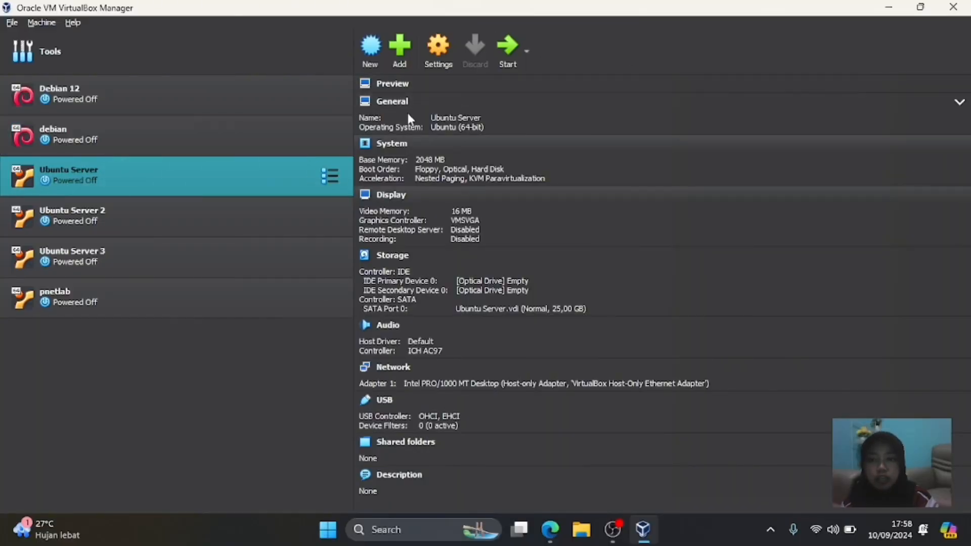
click(438, 53)
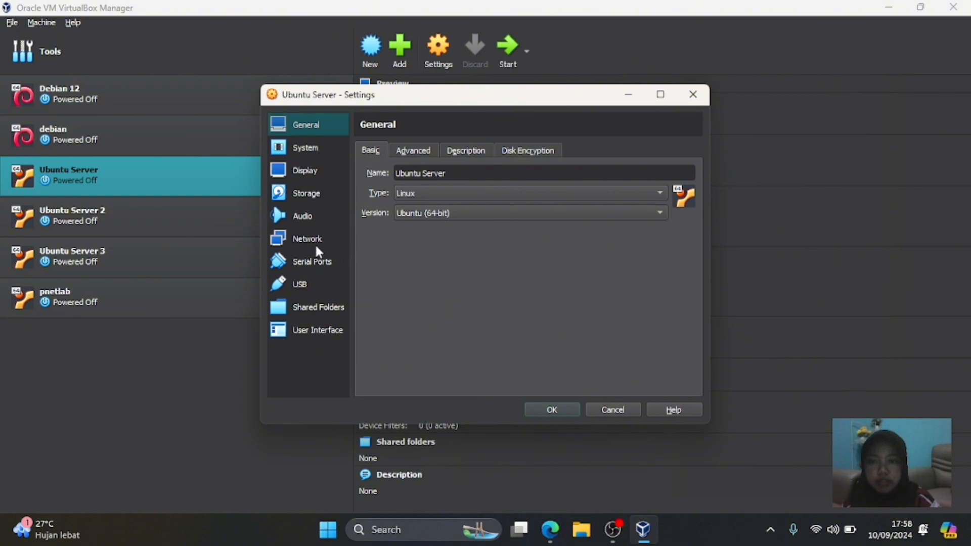
click(317, 246)
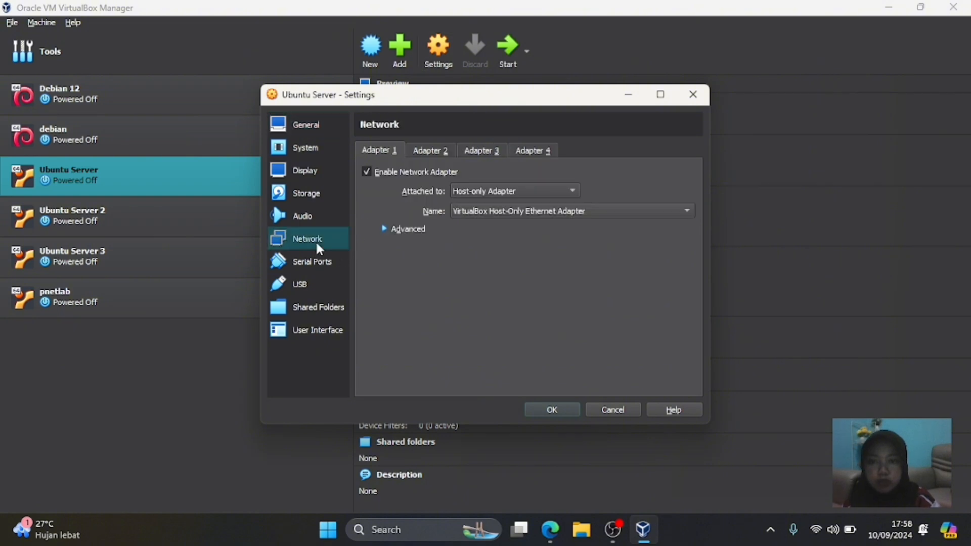
click(458, 196)
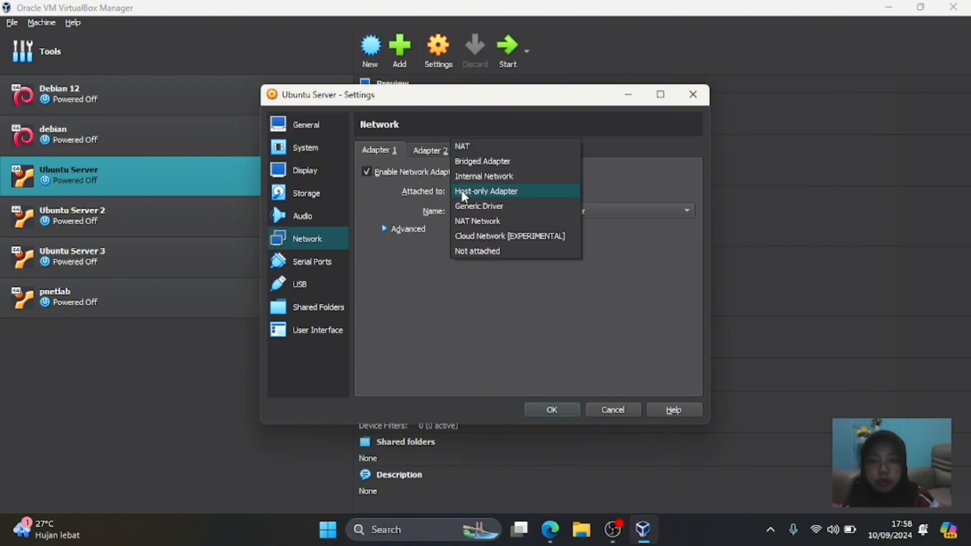
click(458, 195)
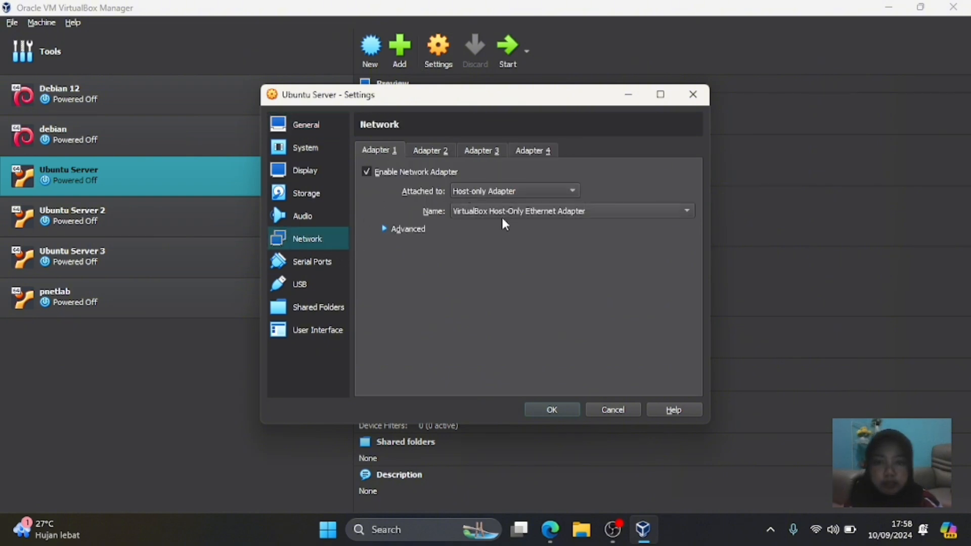
click(529, 211)
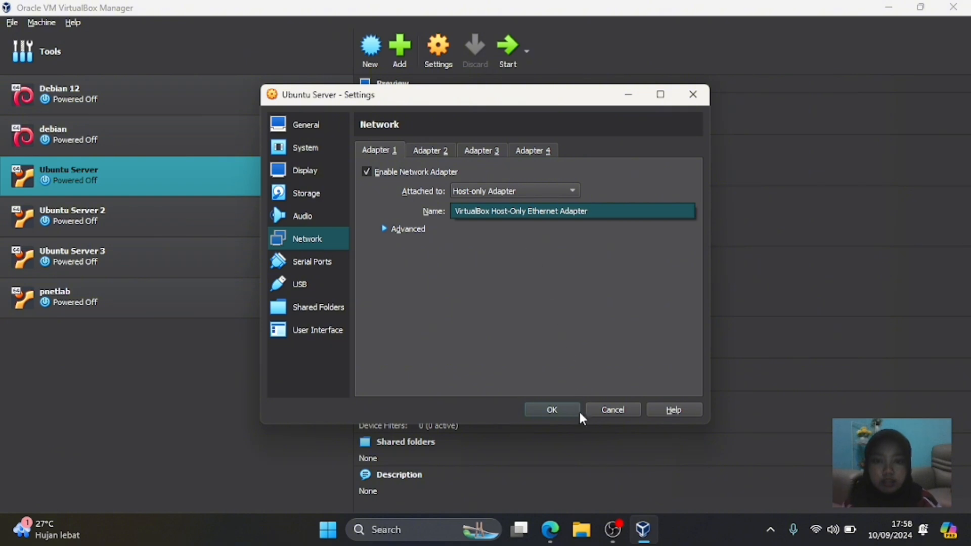
click(554, 410)
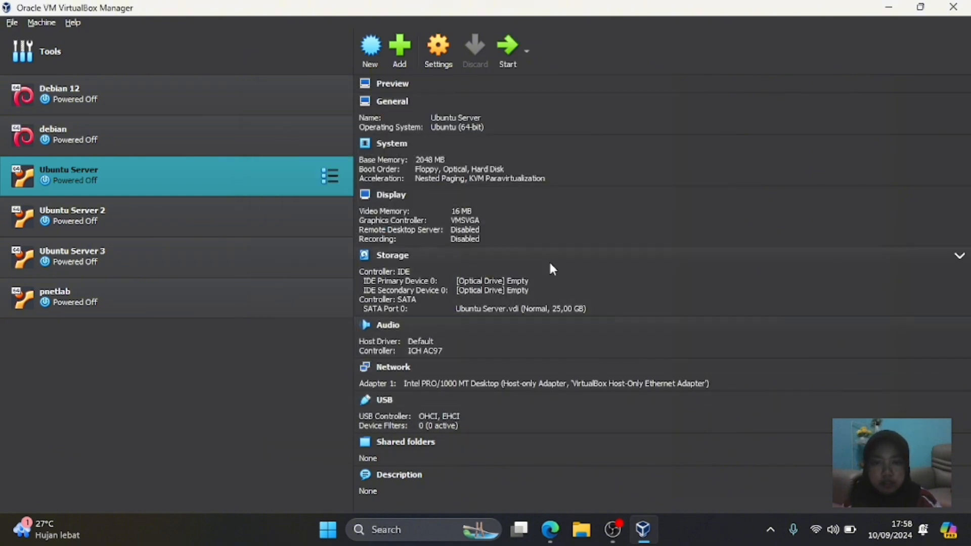
- Start the Ubuntu Server VM in scaled mode, enlarge its window, and log in
click(509, 67)
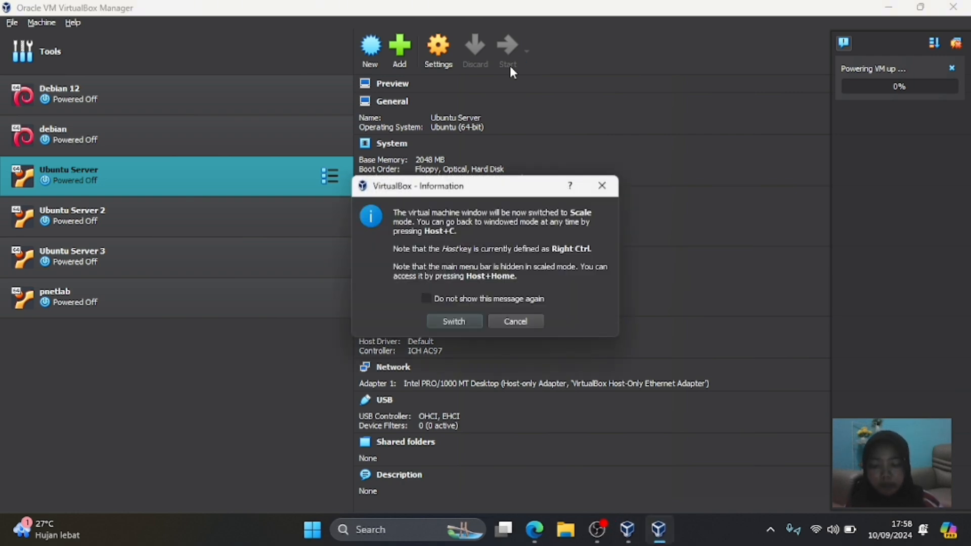
click(471, 319)
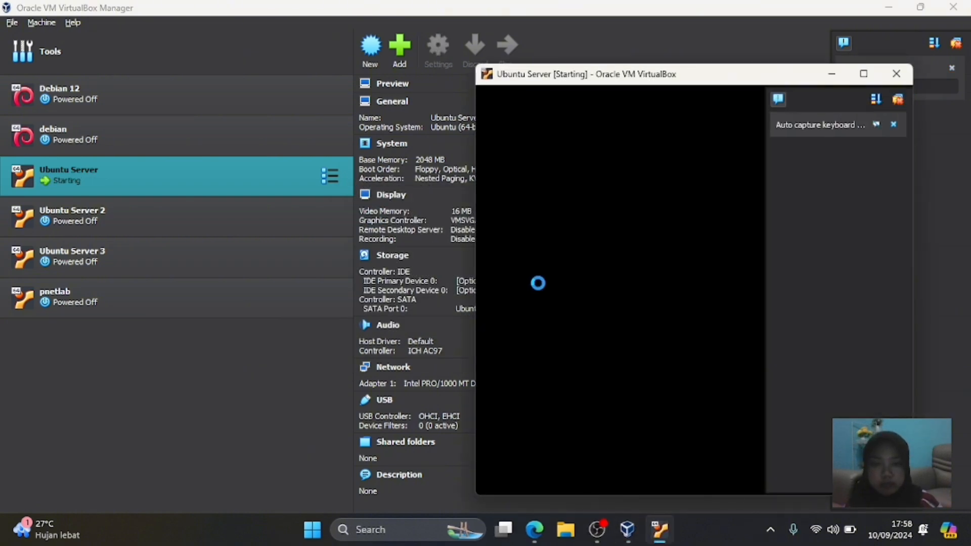
drag(474, 304, 272, 324)
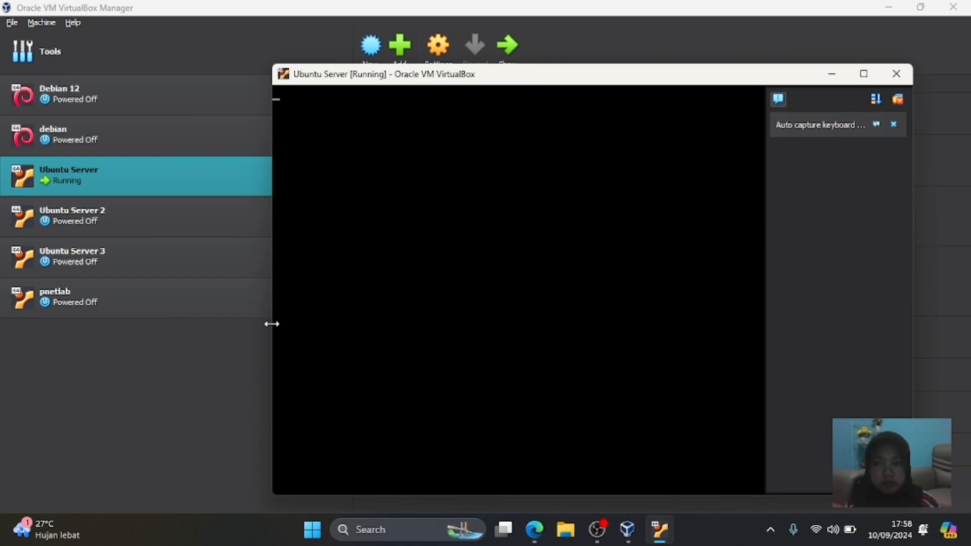
drag(269, 282, 132, 292)
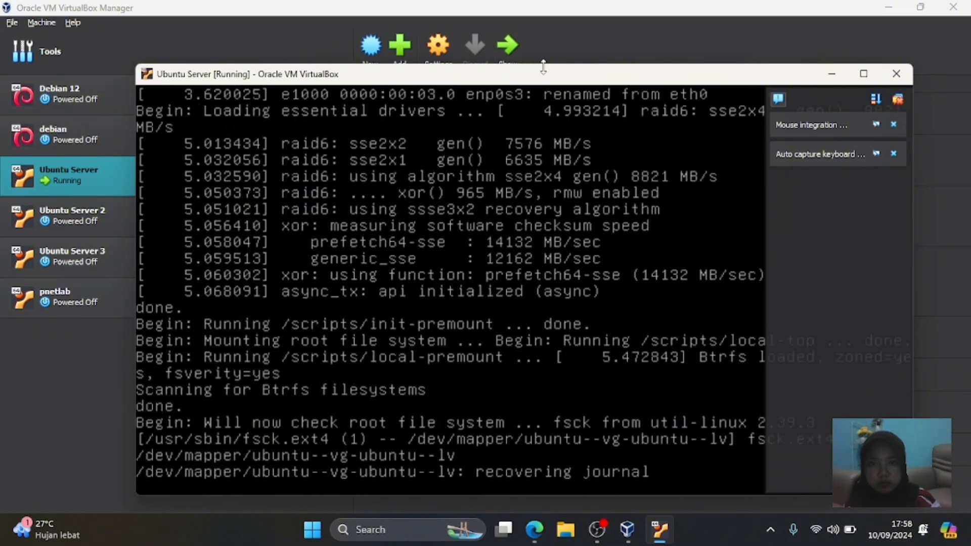
drag(544, 66, 541, 25)
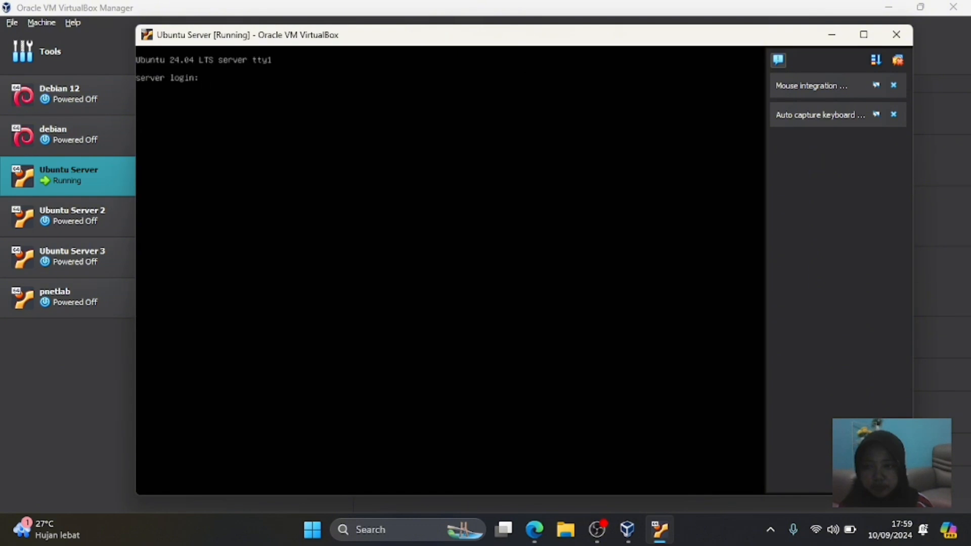
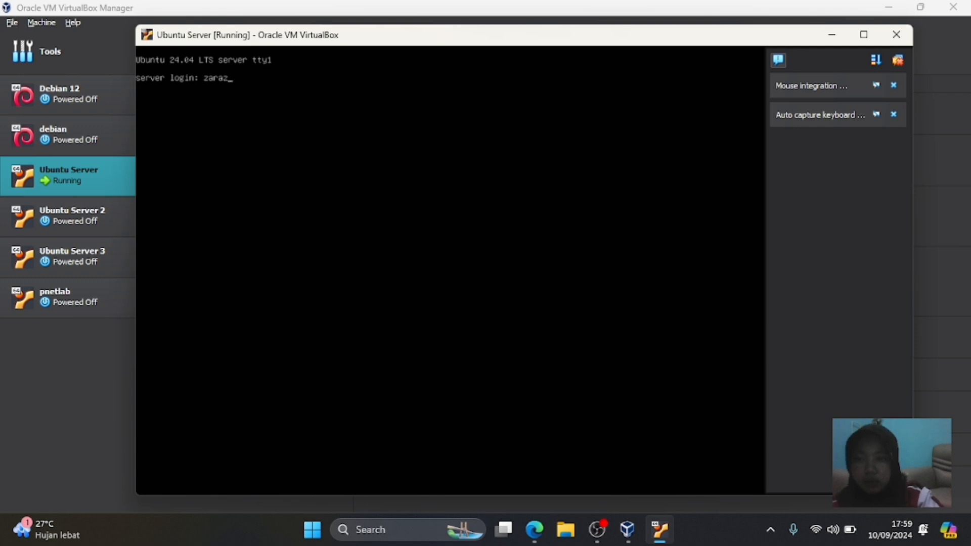
key(Return)
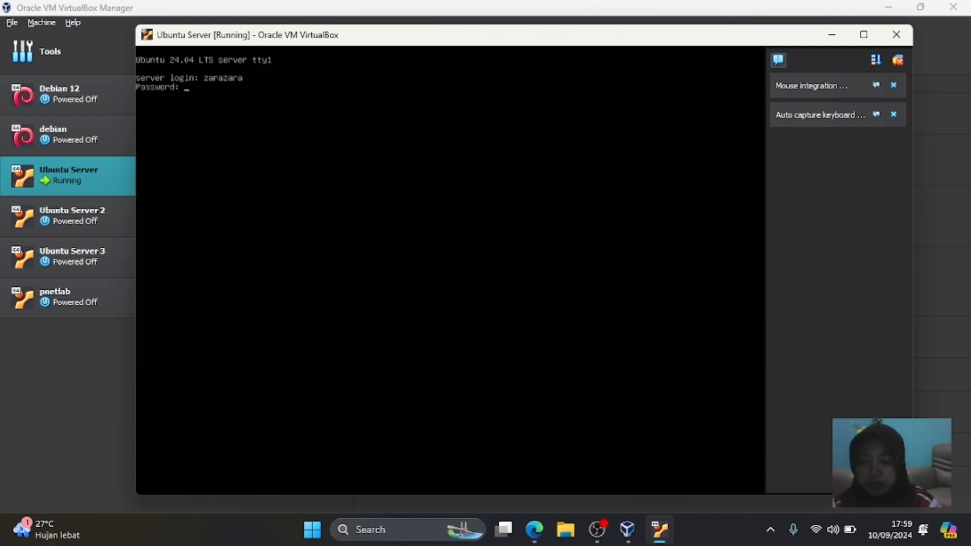
key(Return)
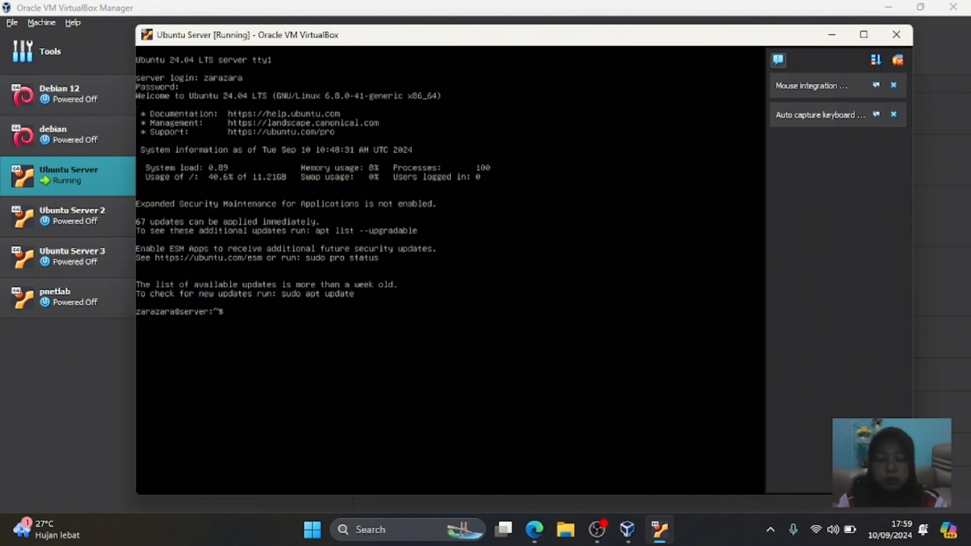
- Release and renew the enp0s3 DHCP lease, then confirm enp0s3 at 192.168.56.101/24 with ip address
text(su)
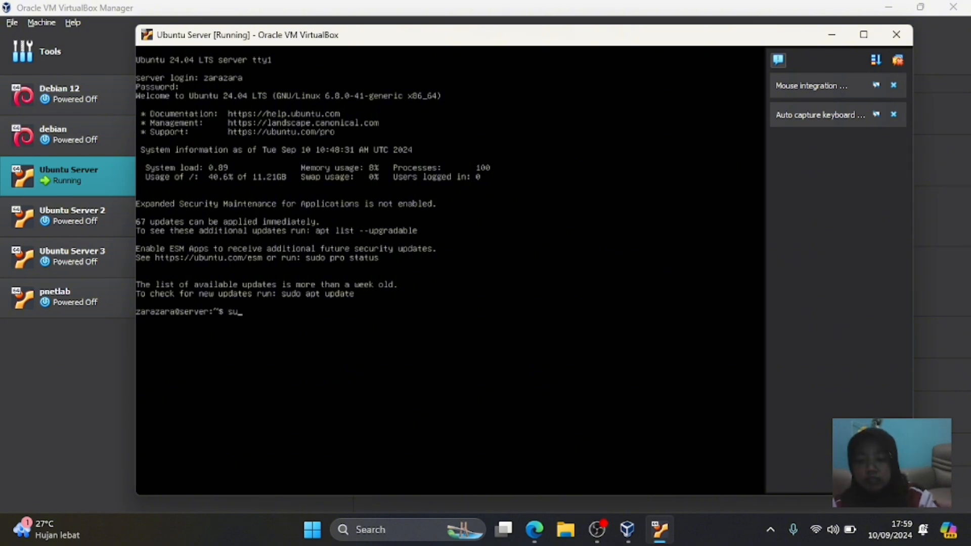
text(do d)
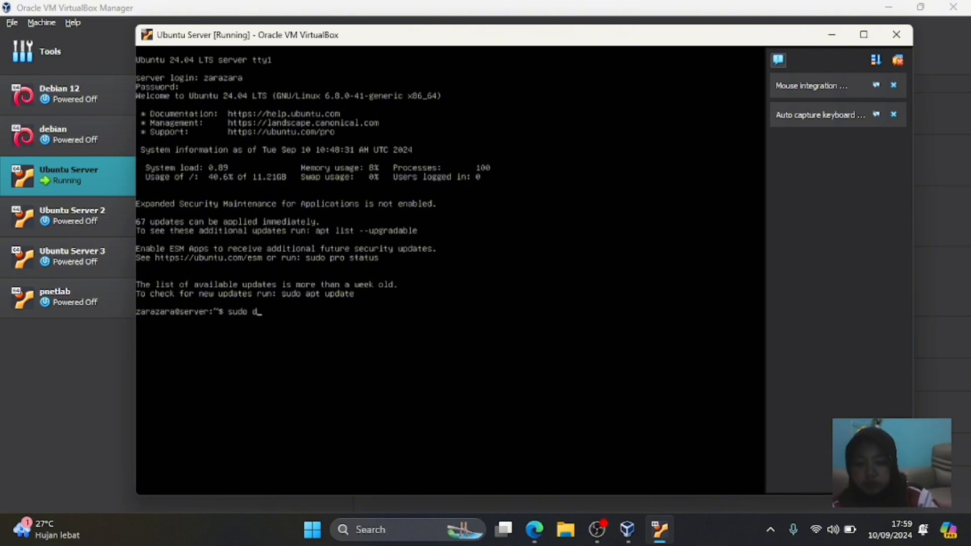
text(hclient)
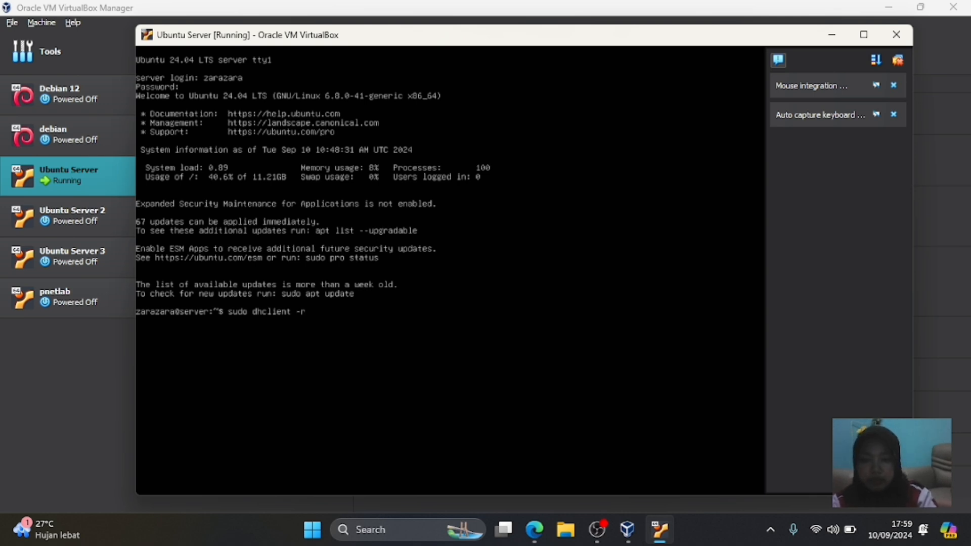
text(-r enp)
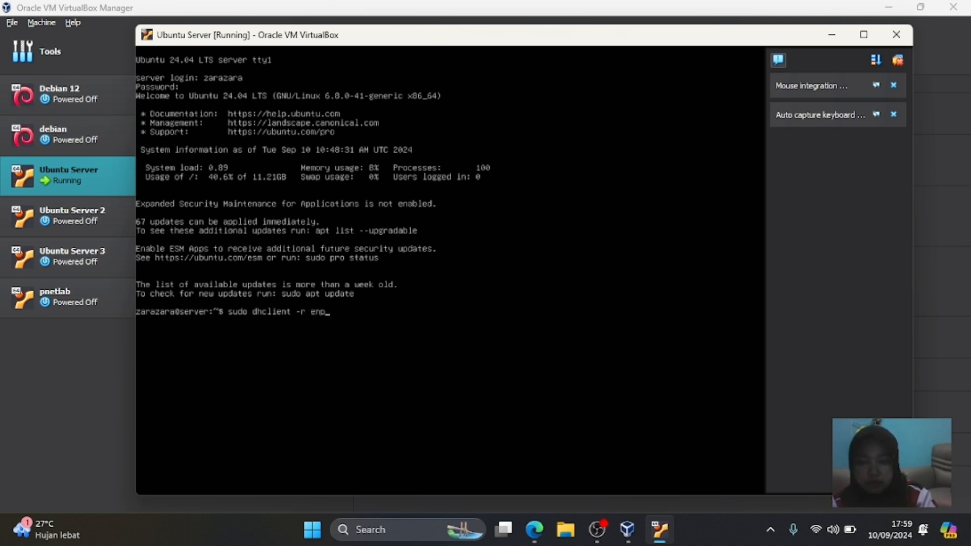
text(0)
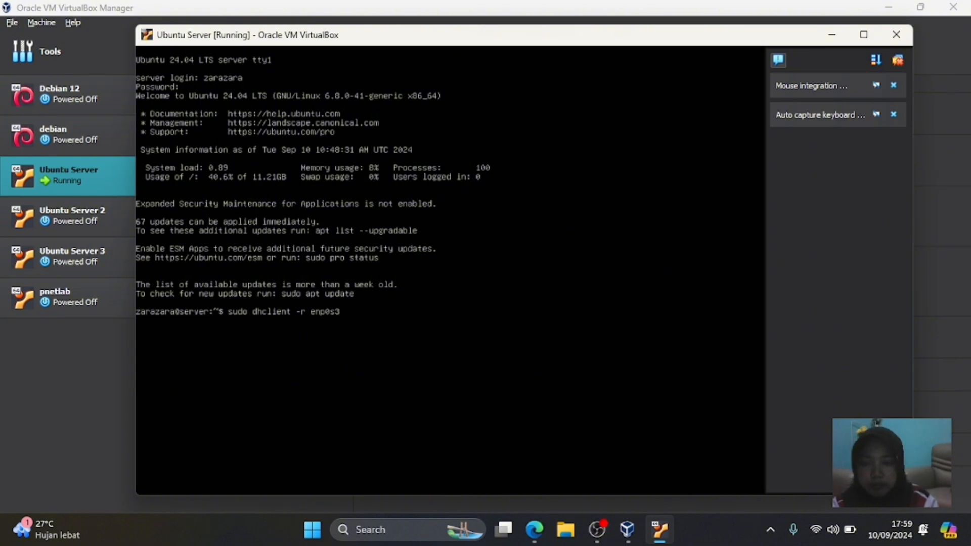
text(s3)
key(Return)
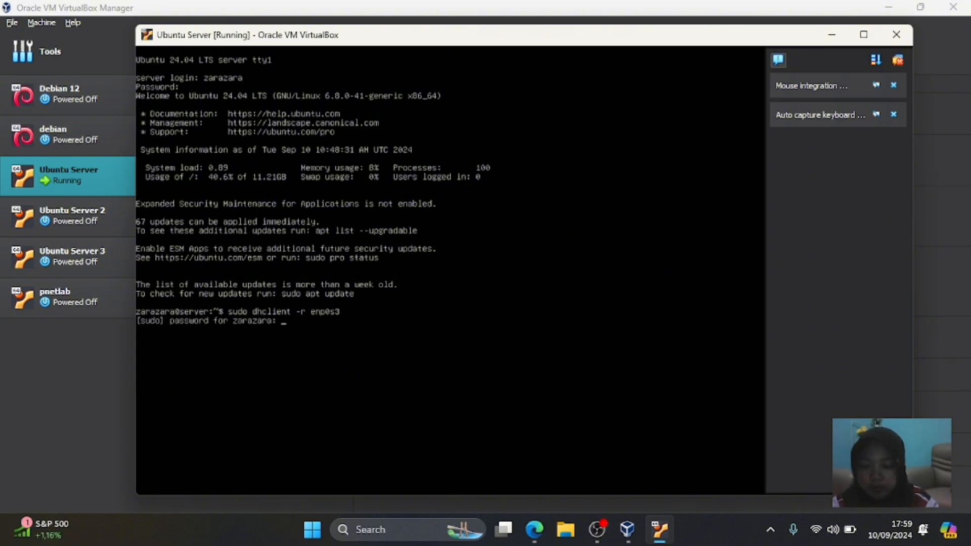
key(Return)
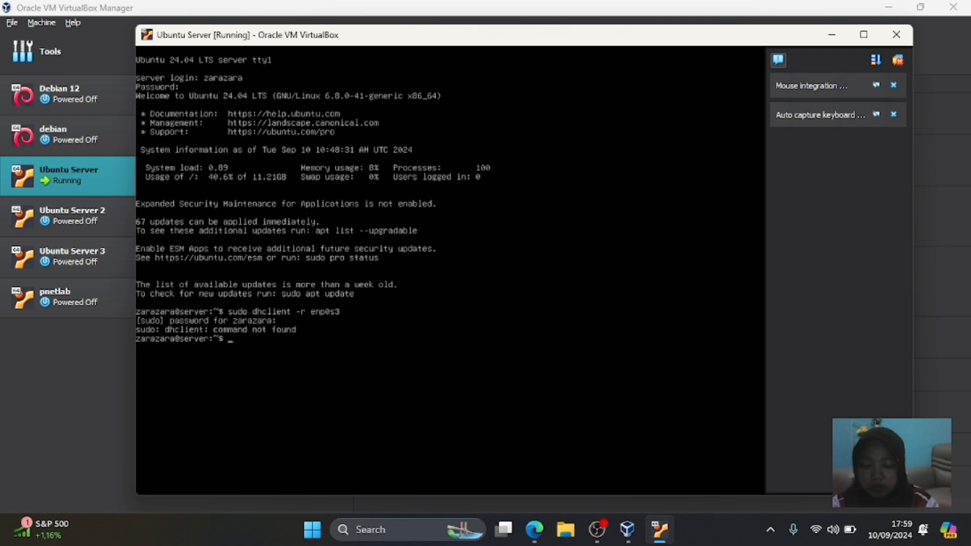
text(sudo )
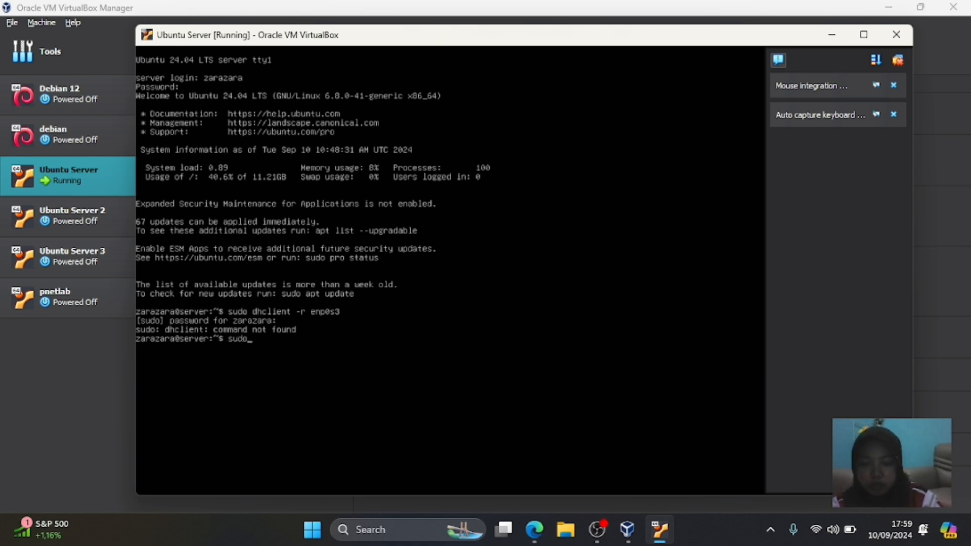
text(dhclient)
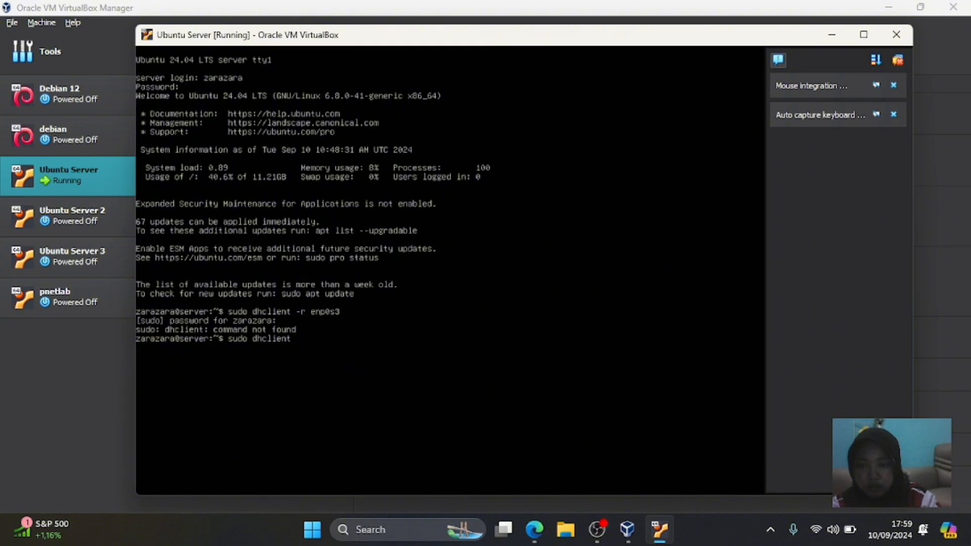
text( enp0)
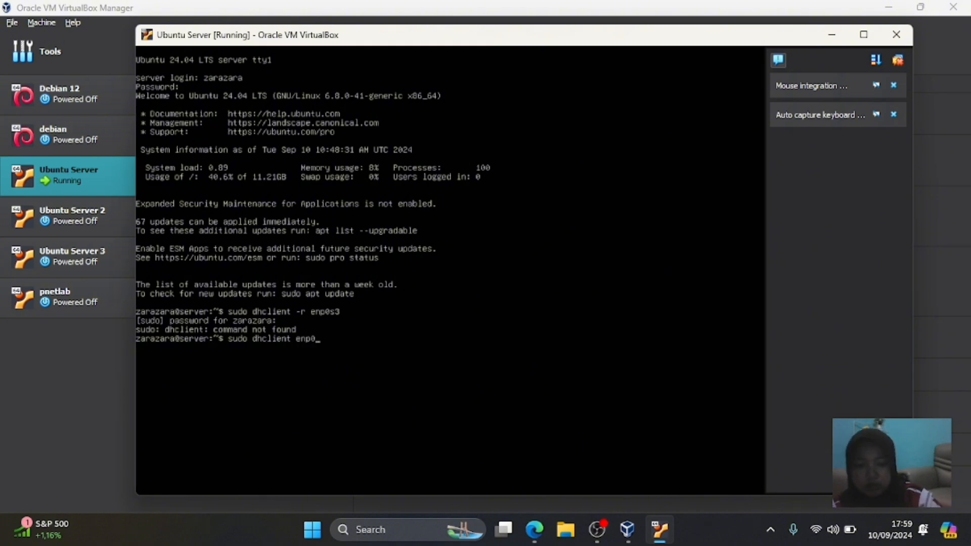
text(s3)
key(Return)
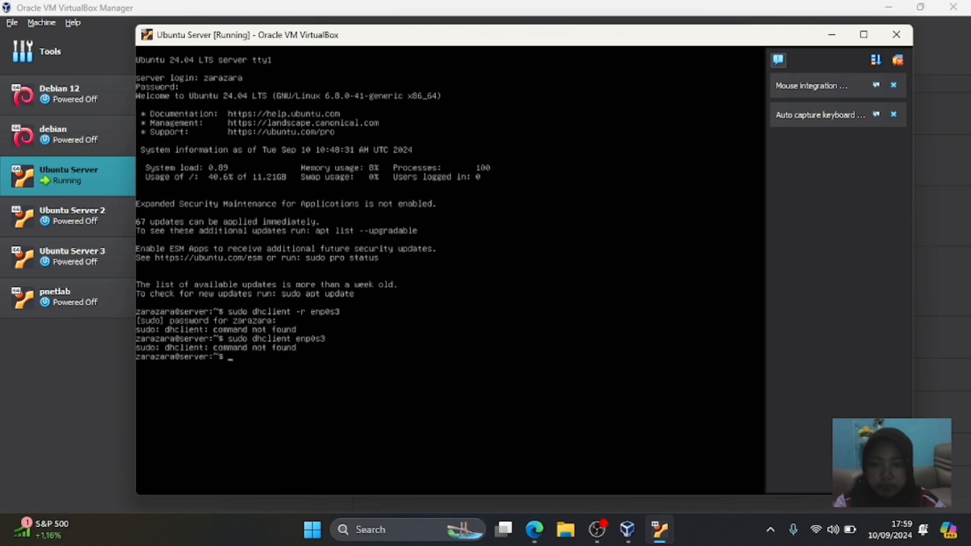
text(ip)
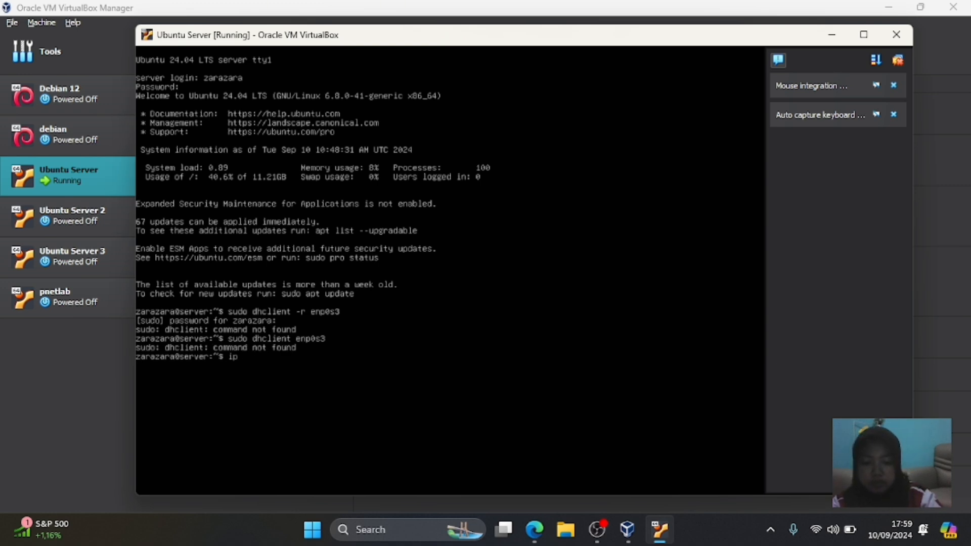
text( address)
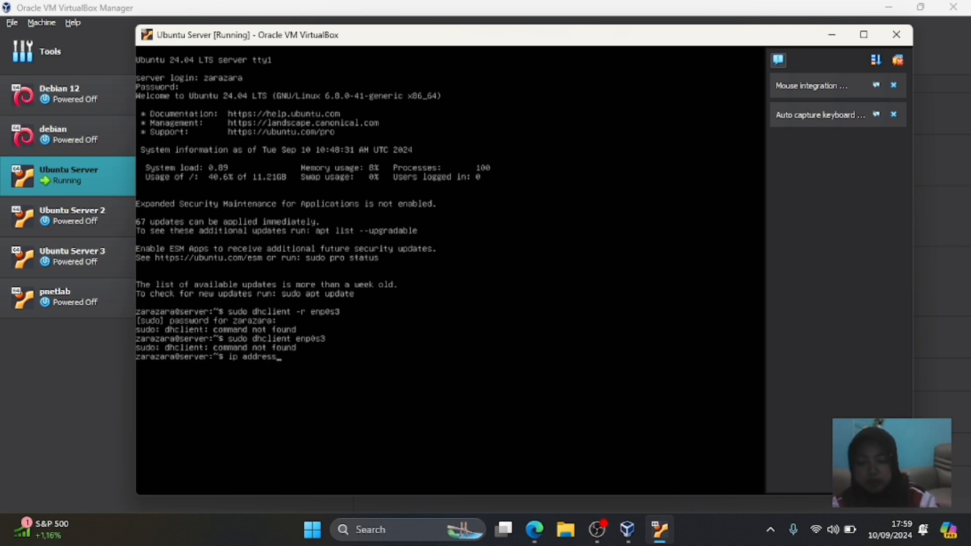
key(Return)
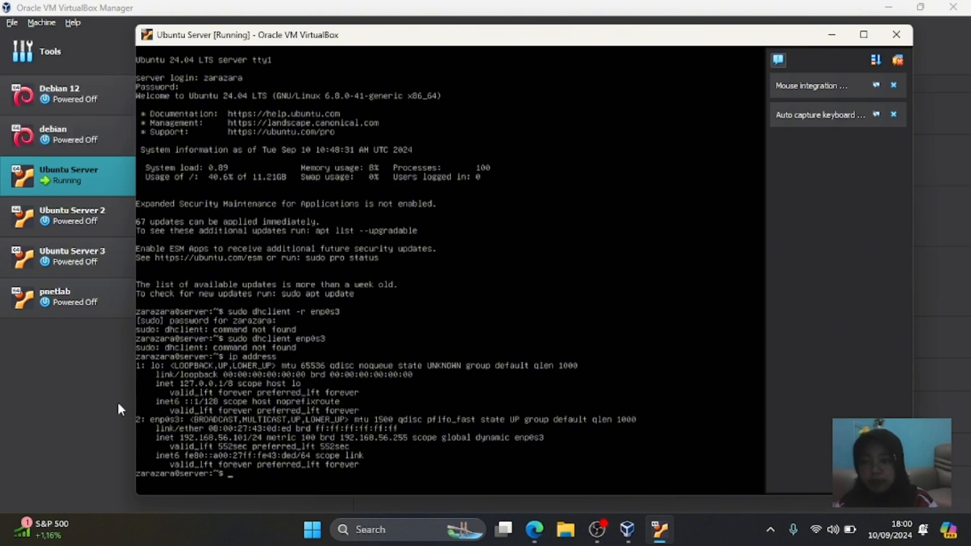
- Open the Network Connections panel by running ncpa.cpl
click(312, 531)
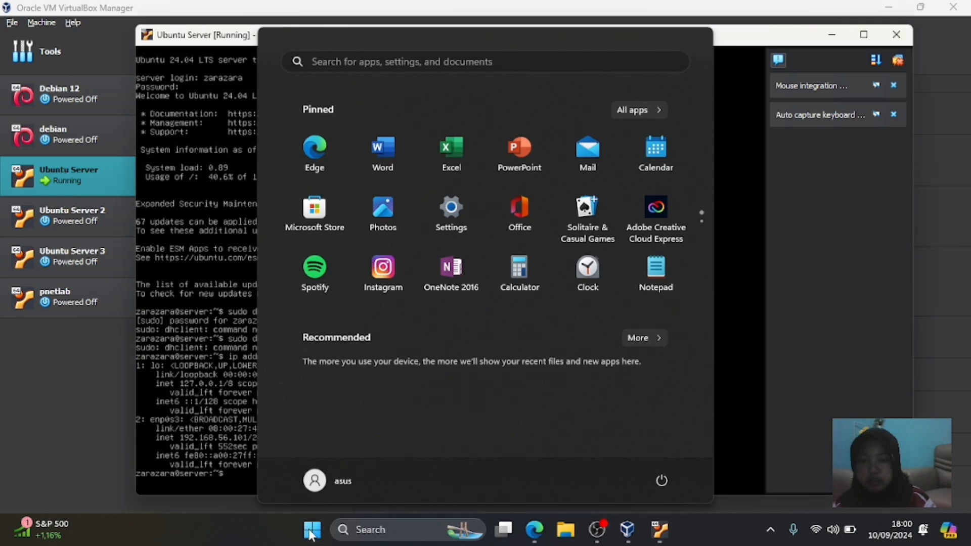
click(310, 533)
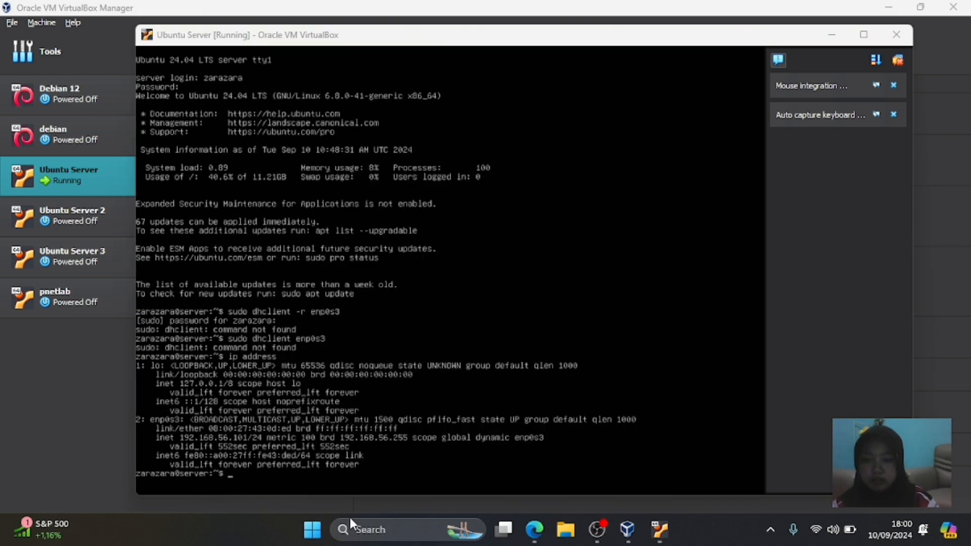
click(312, 531)
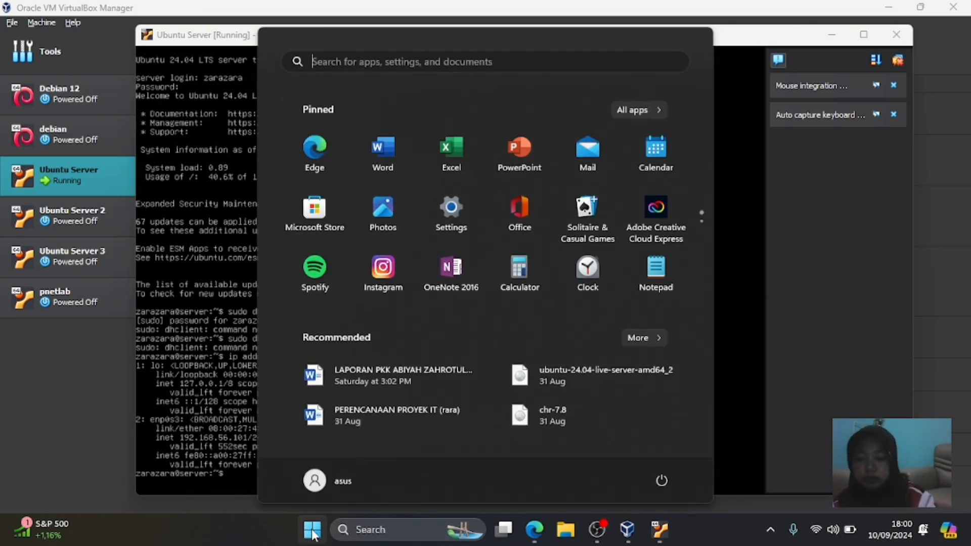
key(super+r)
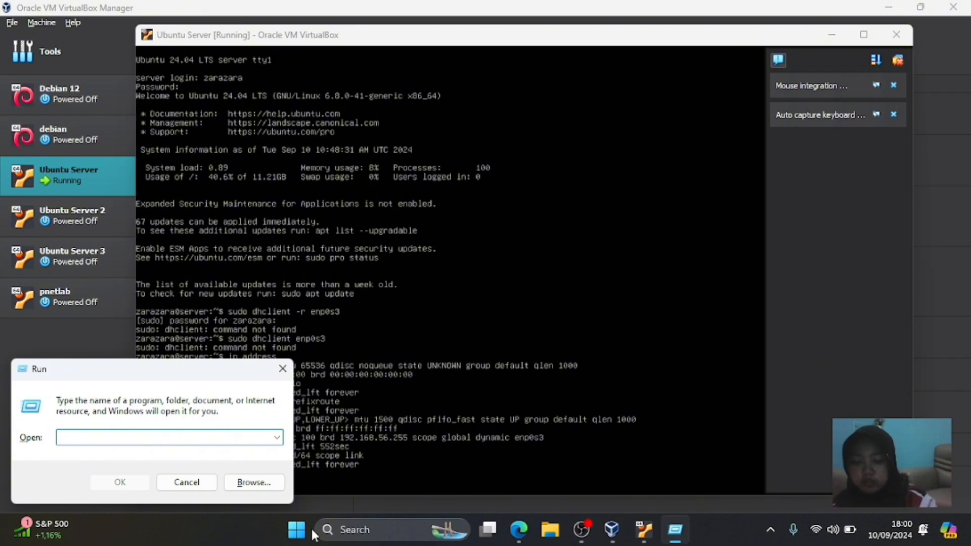
text(nc)
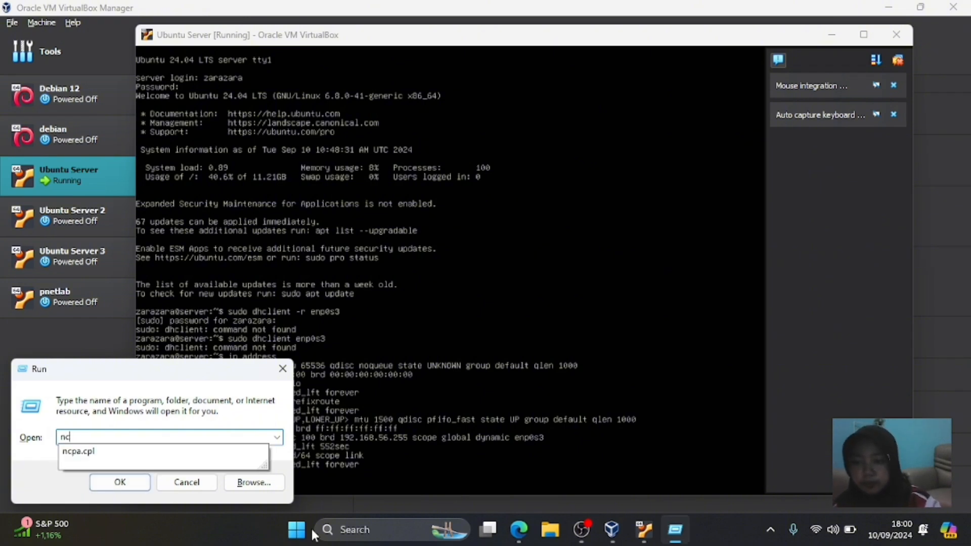
text(pa.c)
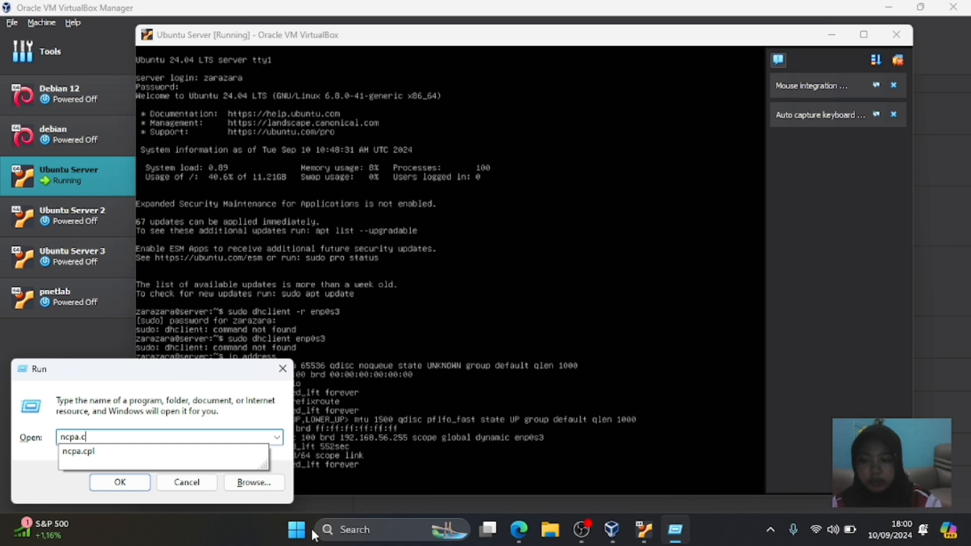
text(pl)
key(Return)
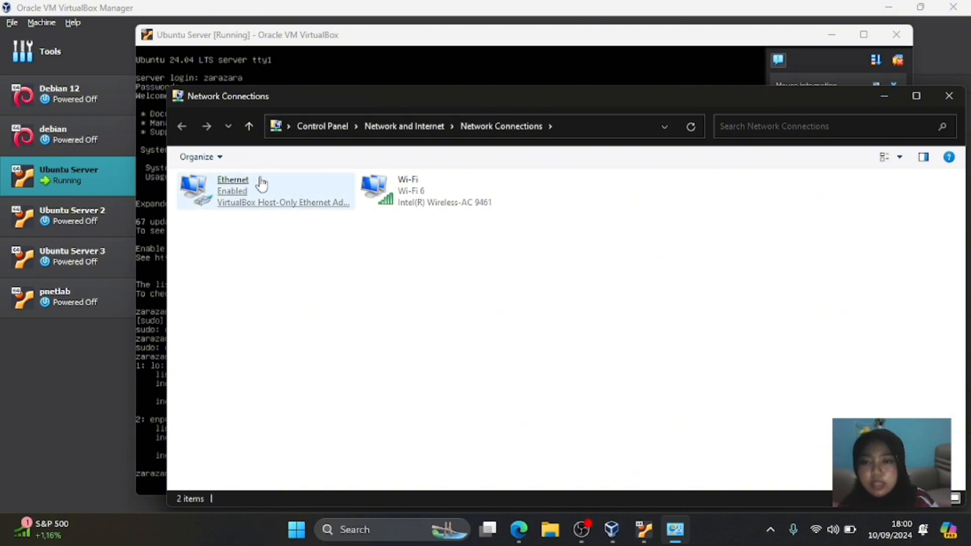
- View the host-only Ethernet adapter's details showing IPv4 192.168.56.1, then close both dialogs
click(289, 205)
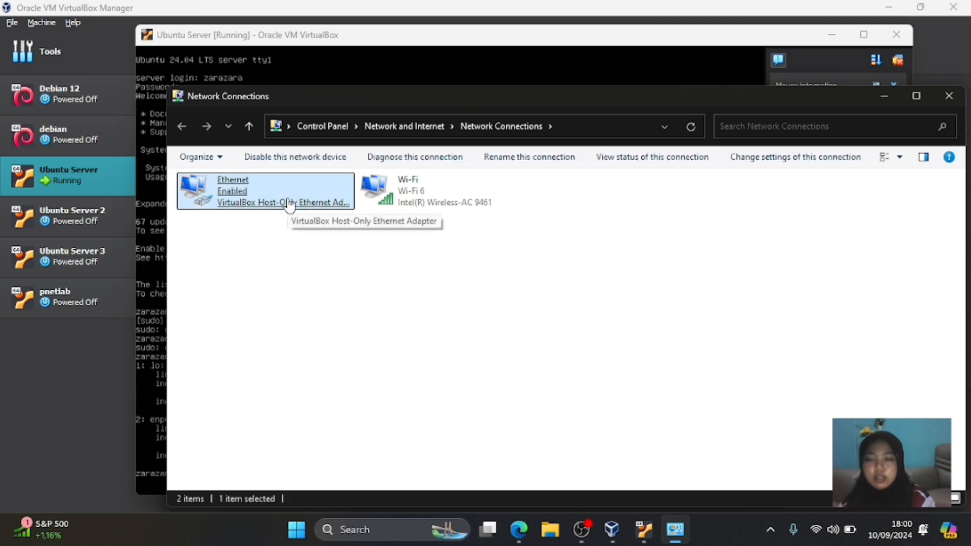
click(328, 306)
click(256, 190)
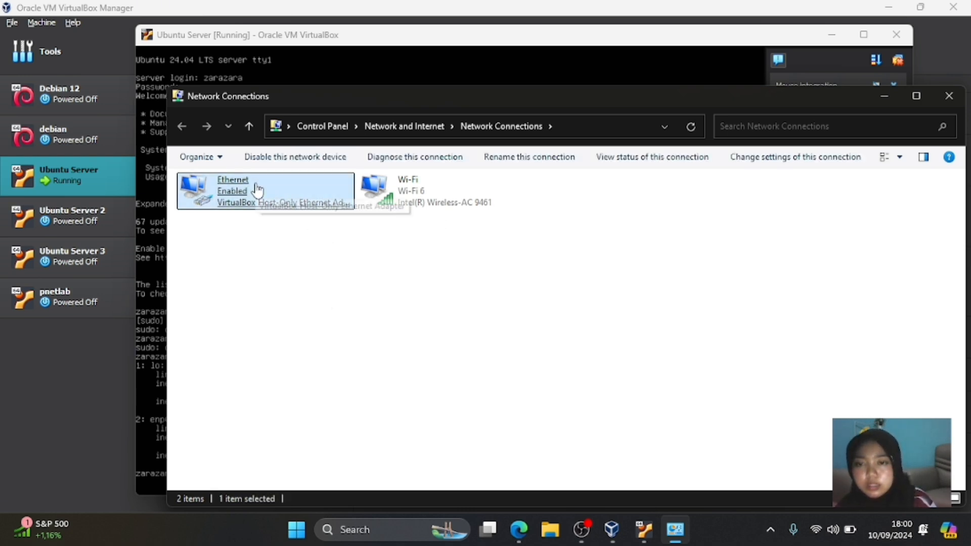
double_click(257, 191)
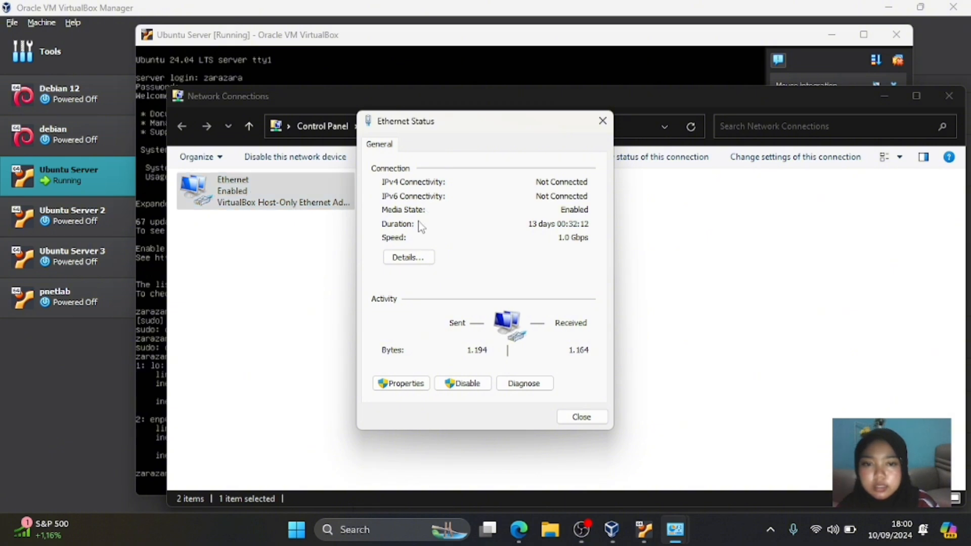
click(409, 258)
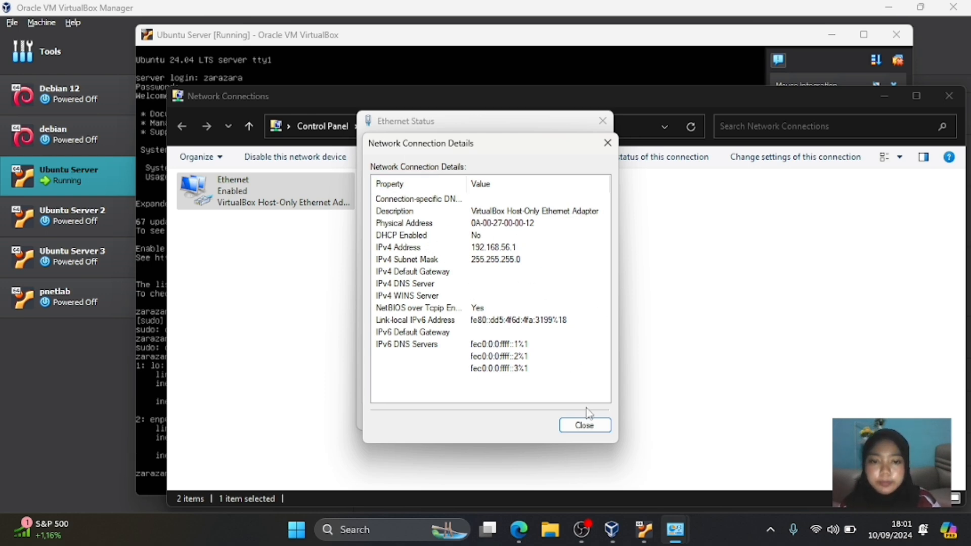
click(582, 425)
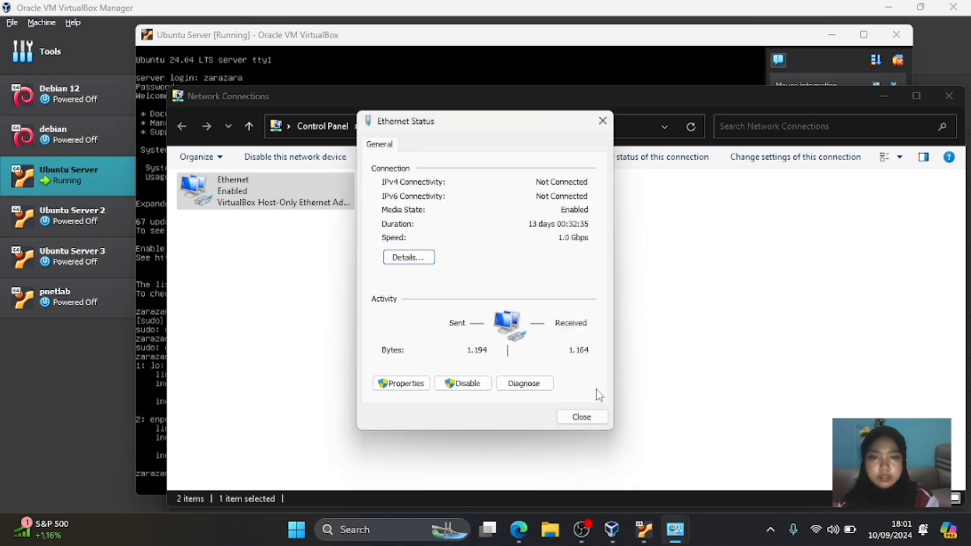
click(588, 417)
- Back in the VM console, ping the host at 192.168.56.1
click(879, 96)
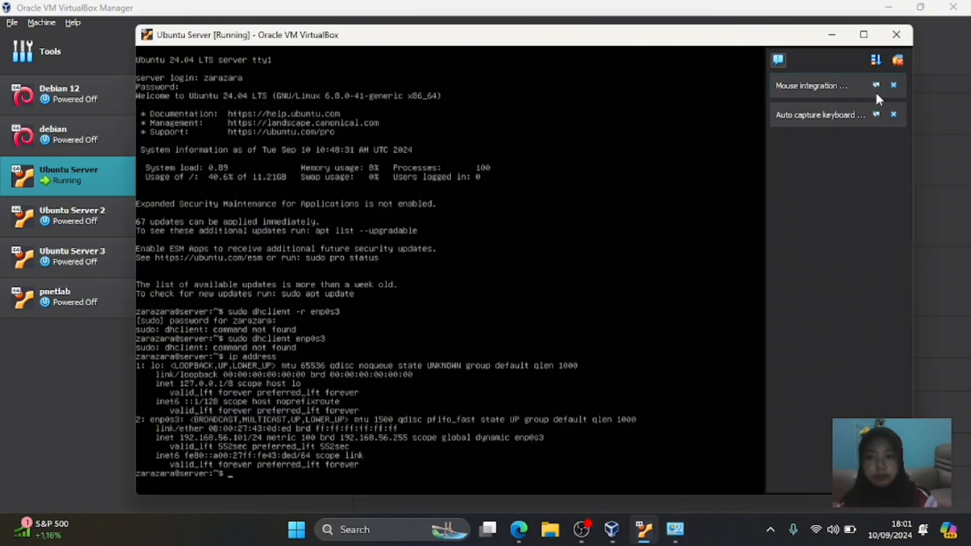
text(ping )
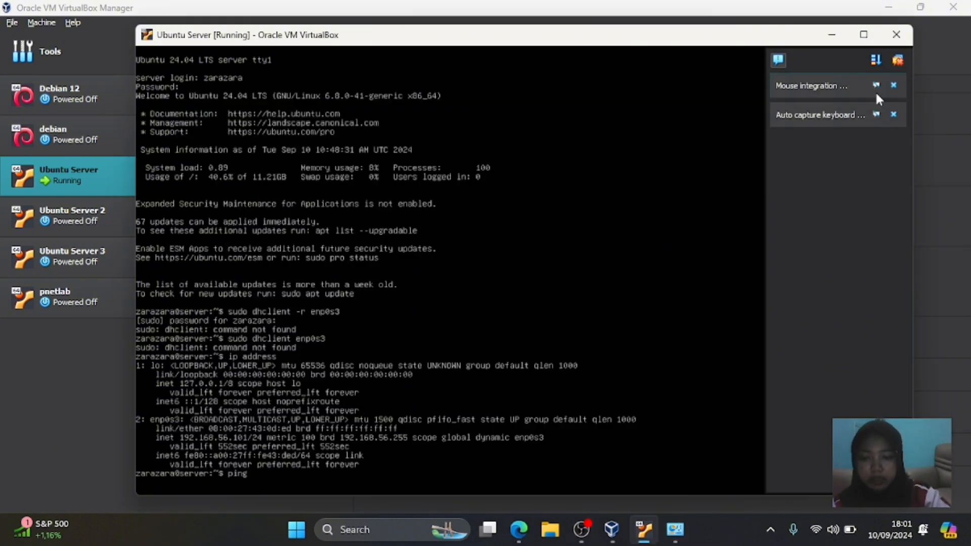
text(192)
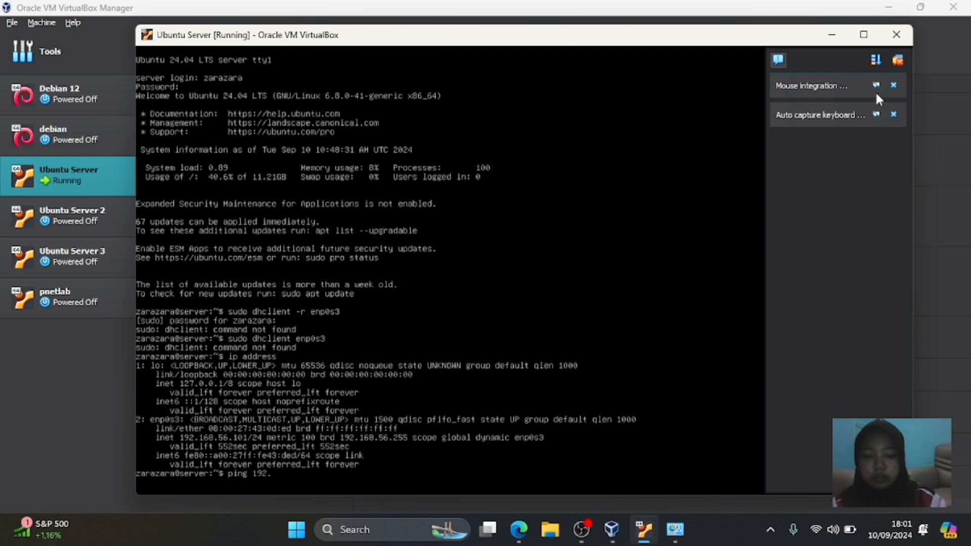
text(.168.)
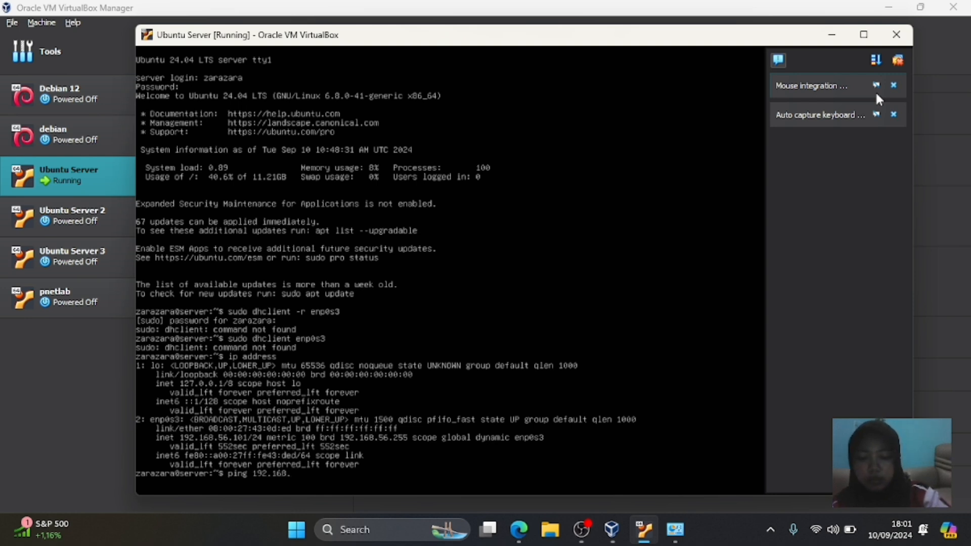
text(56.1)
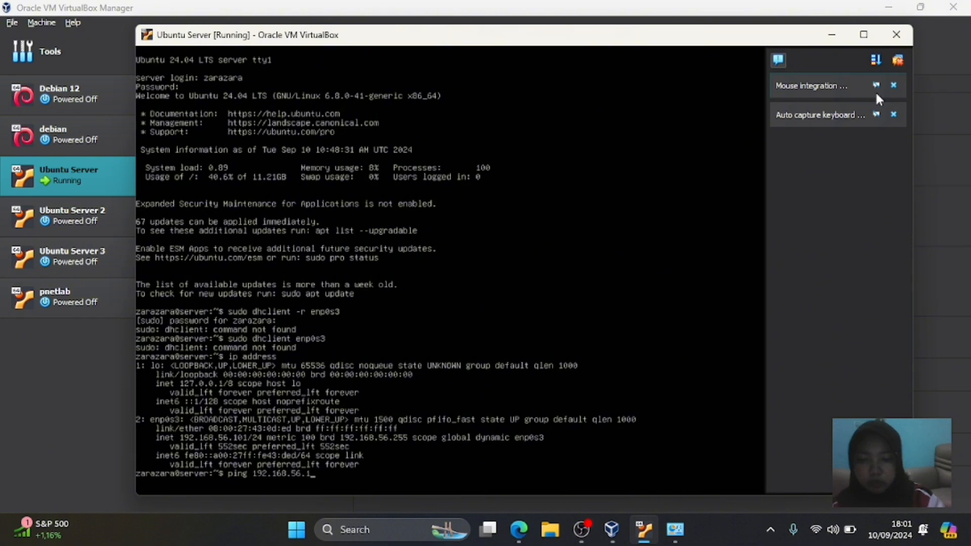
key(Return)
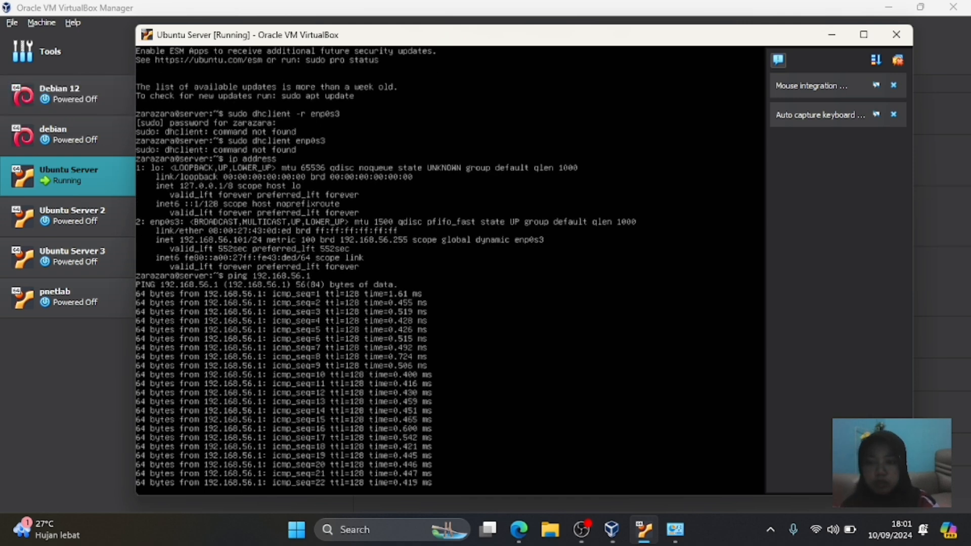
- Open a Command Prompt with cmd and ping the VM at 192.168.56.101
click(302, 534)
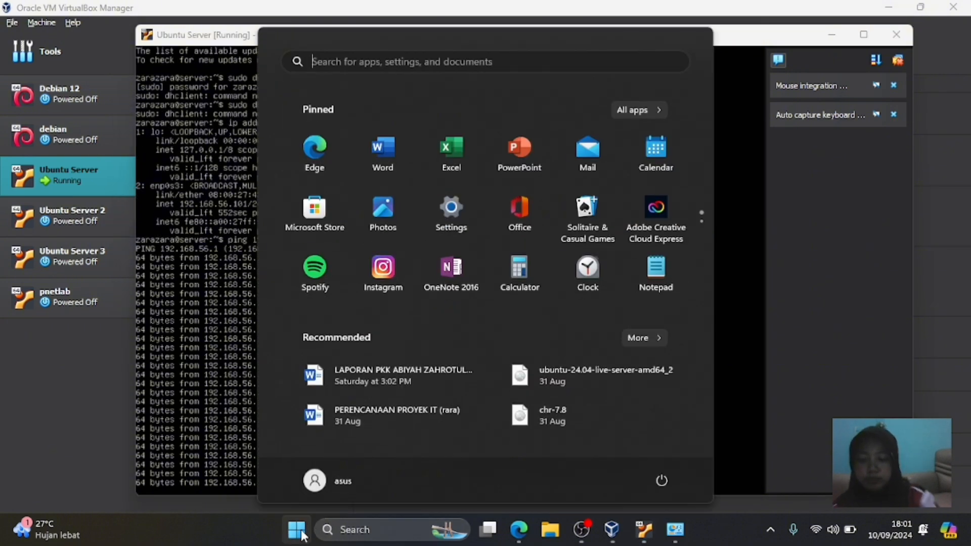
key(super+r)
key(BackSpace)
text(cms)
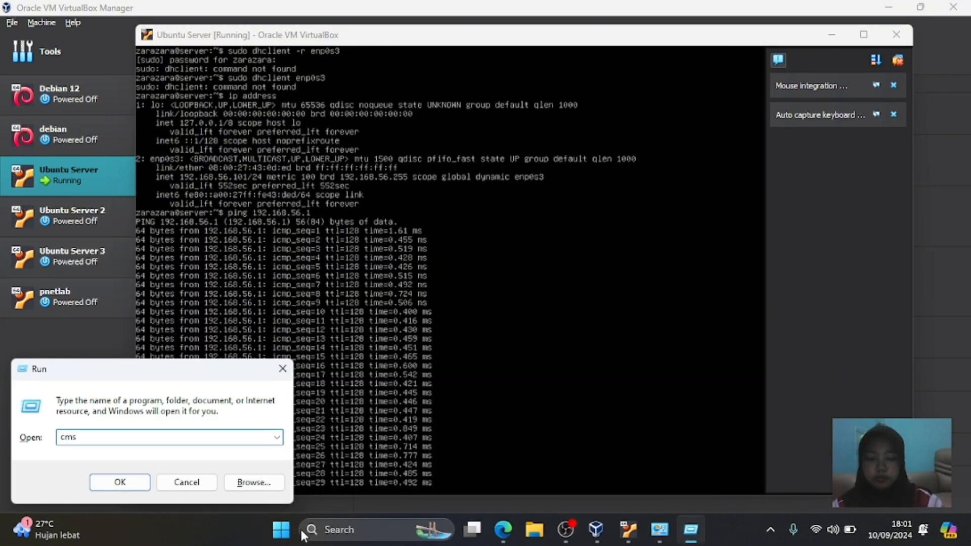
key(BackSpace)
text(d)
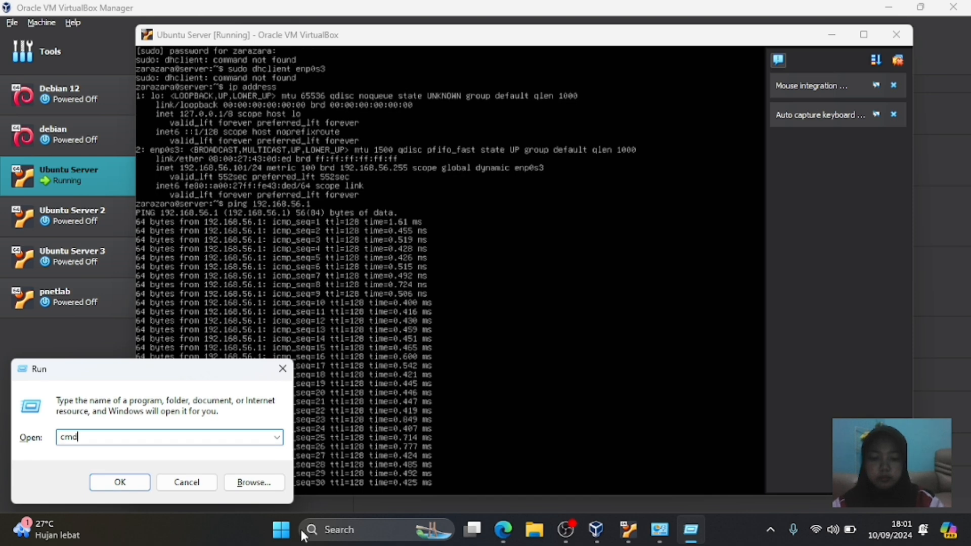
key(Return)
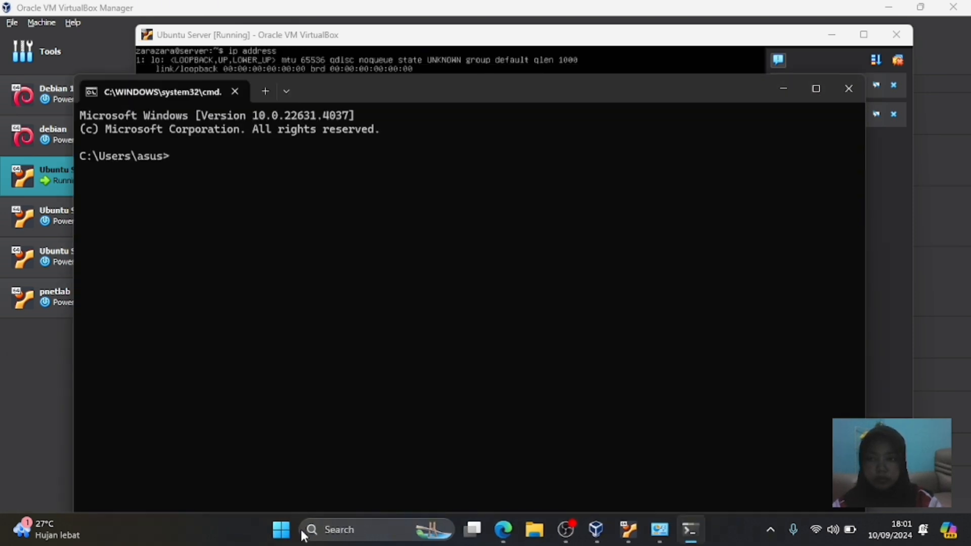
text(ping )
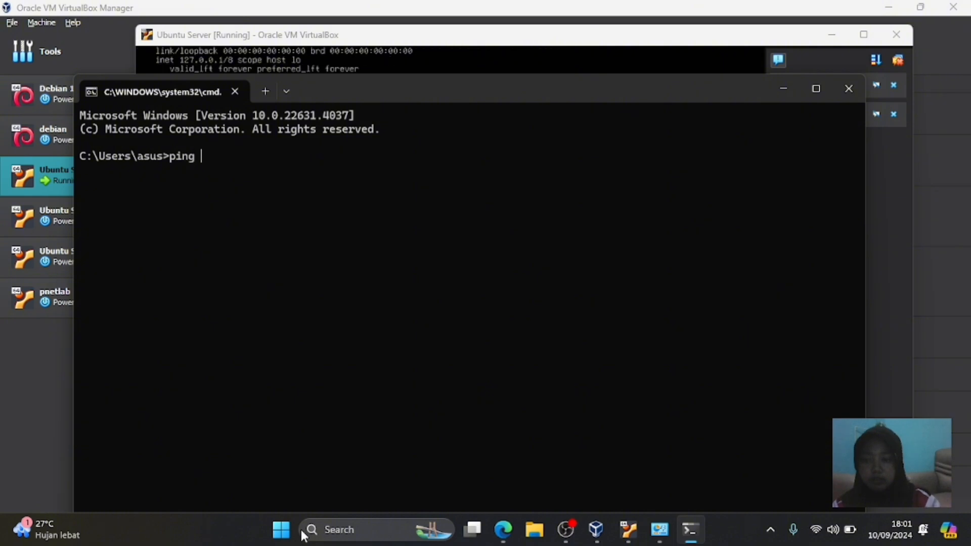
text(192.1)
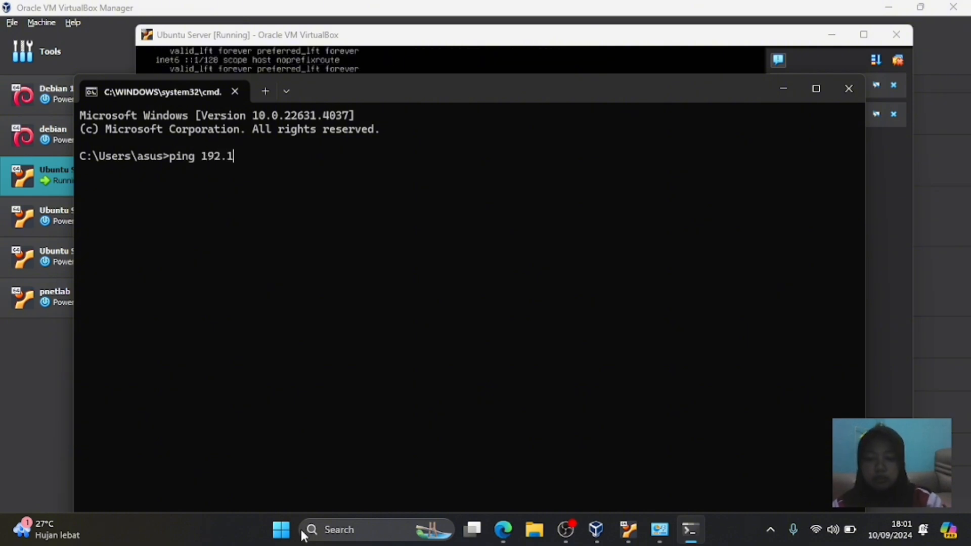
text(68.)
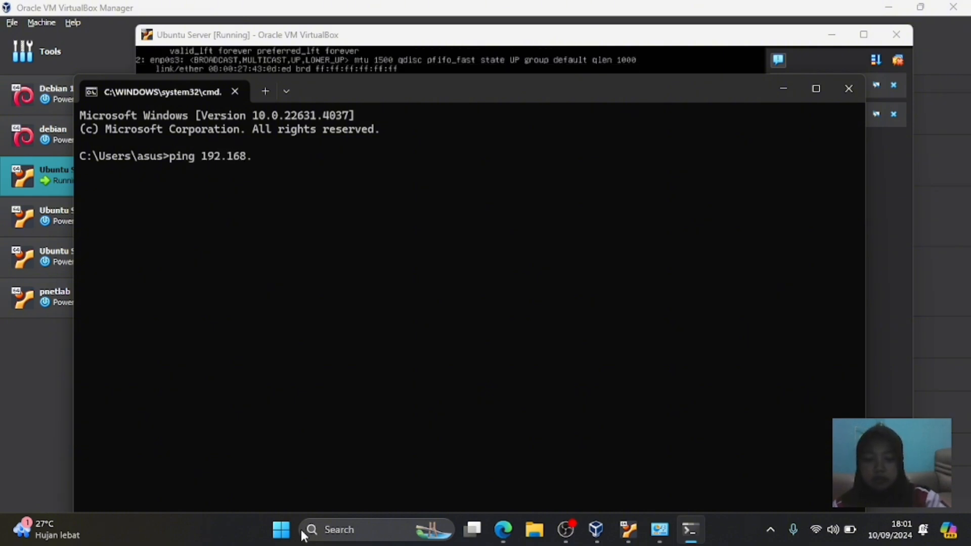
text(56.101)
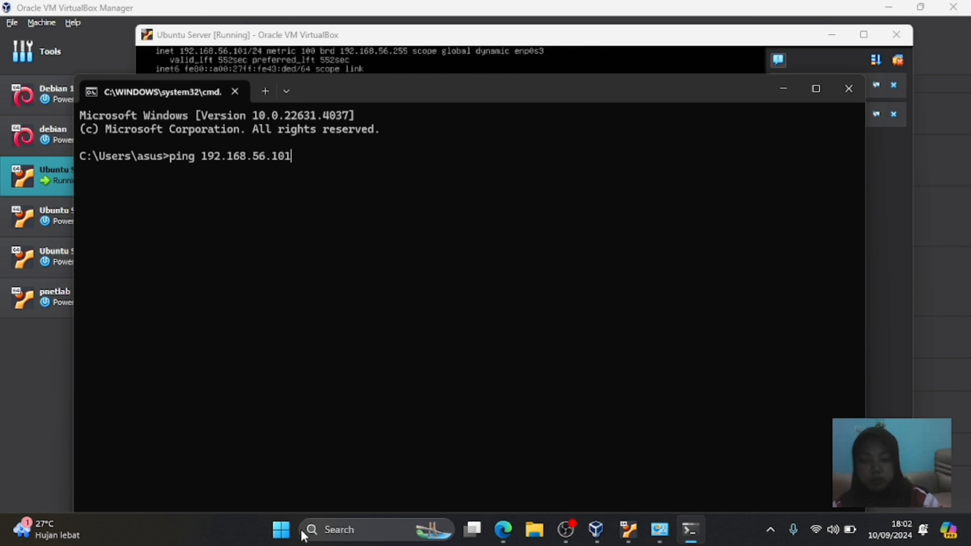
key(Return)
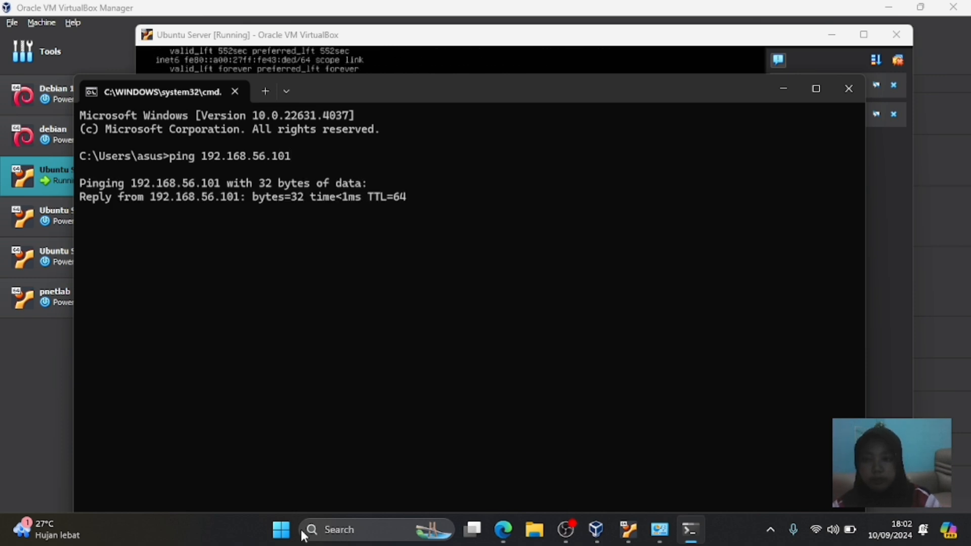